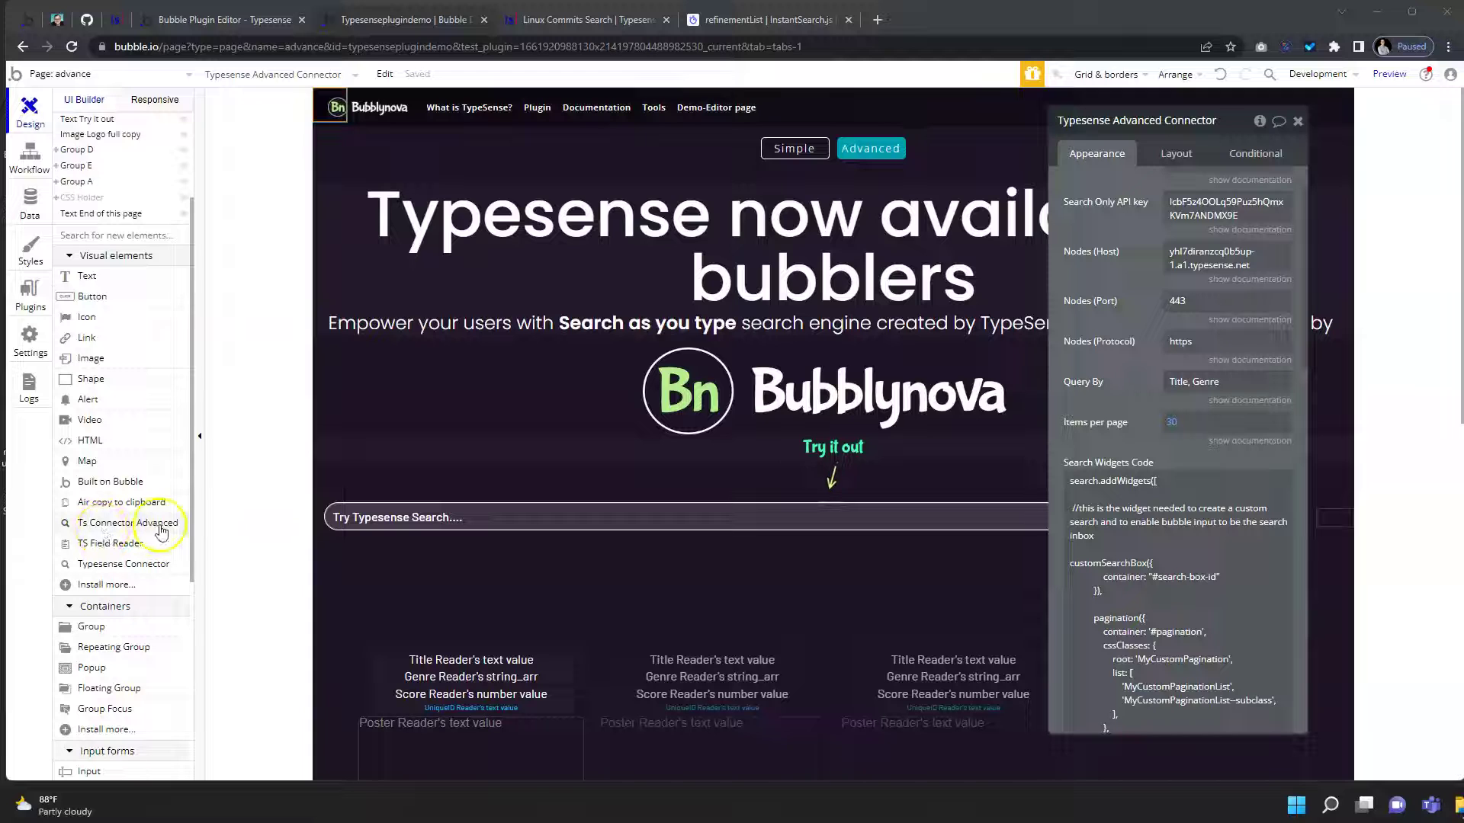
# Step: Review the Typesense Advanced Connector's collection, node, query and paging settings and its Search Widgets Code
pyautogui.click(335, 107)
pyautogui.scroll(1, 1172, 273)
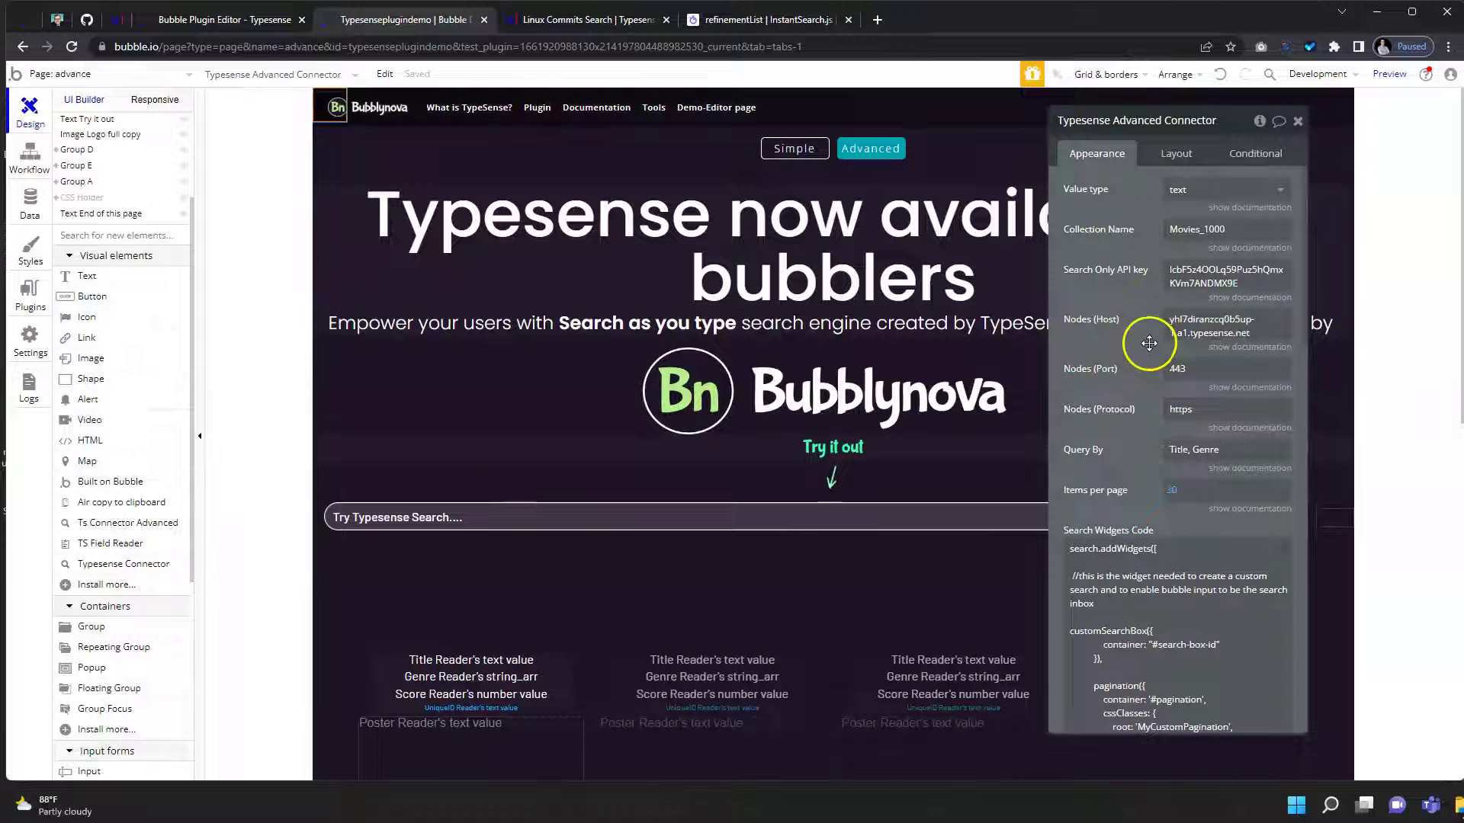
pyautogui.scroll(-2, 1116, 453)
pyautogui.scroll(-1, 1162, 427)
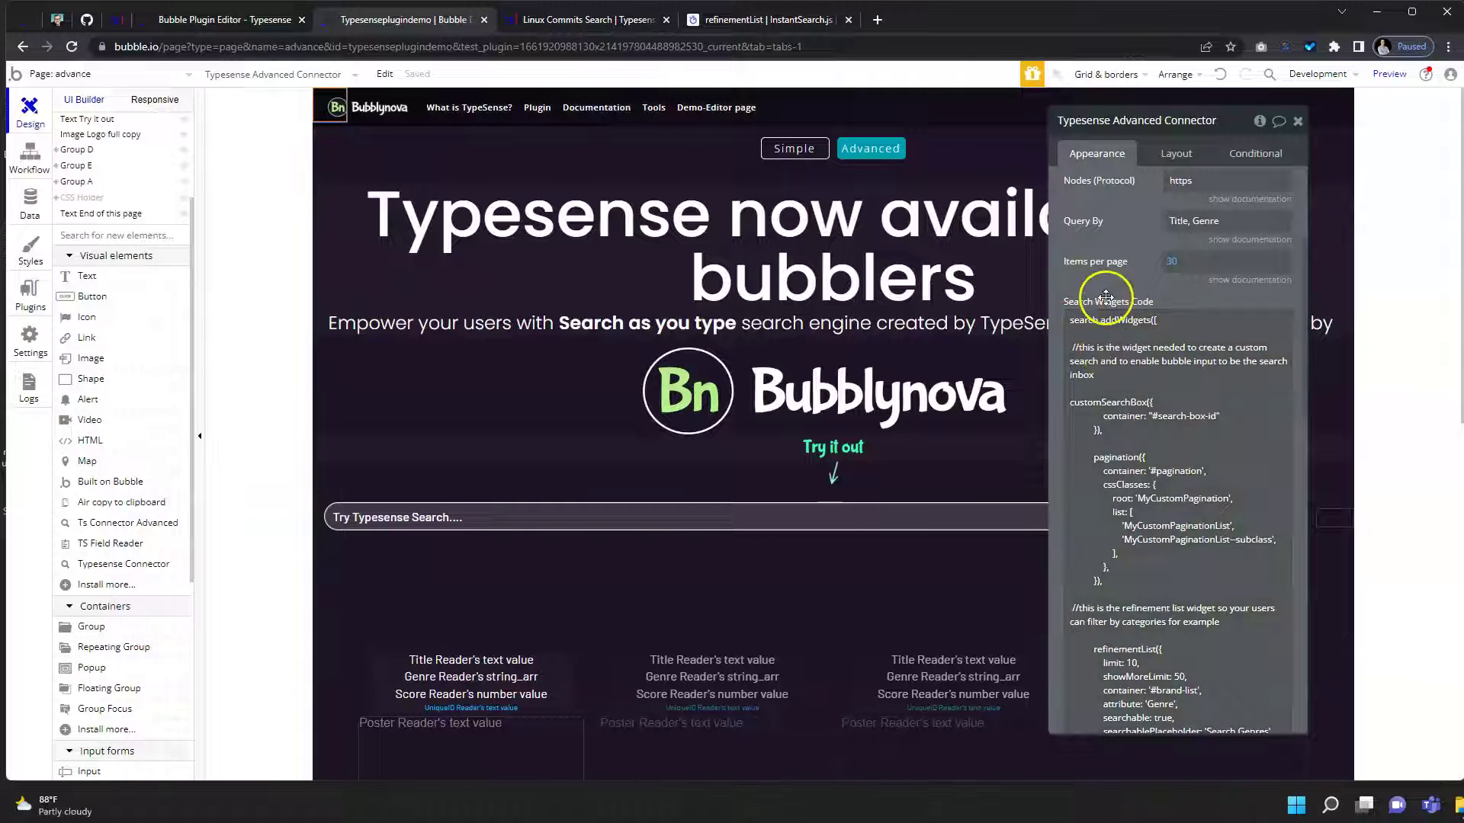
pyautogui.scroll(-1, 1144, 412)
pyautogui.scroll(-2, 1146, 419)
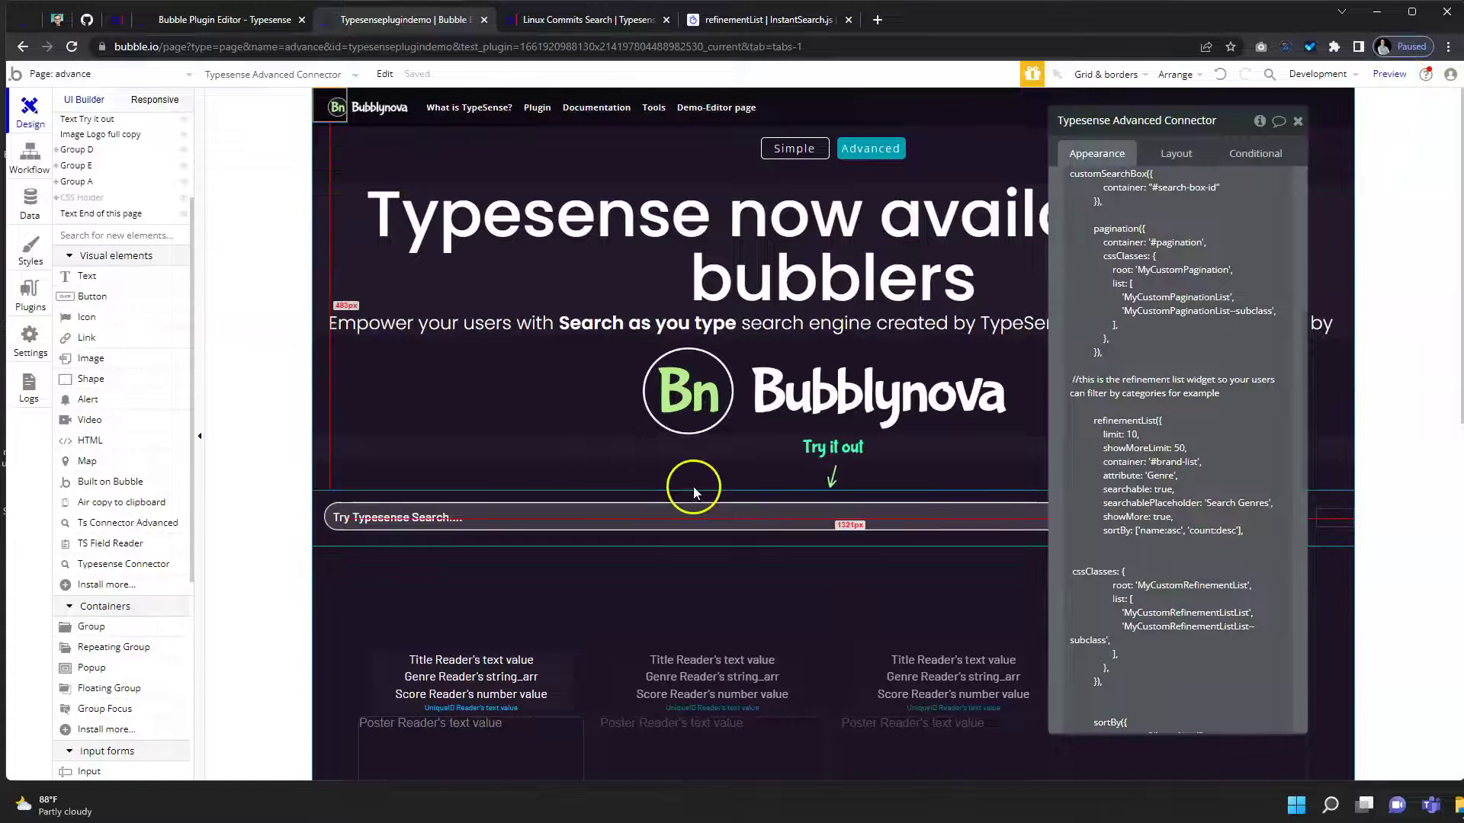
# Step: Preview the page, test the movie search with the suggested term "drama", and clear the search
pyautogui.click(1389, 73)
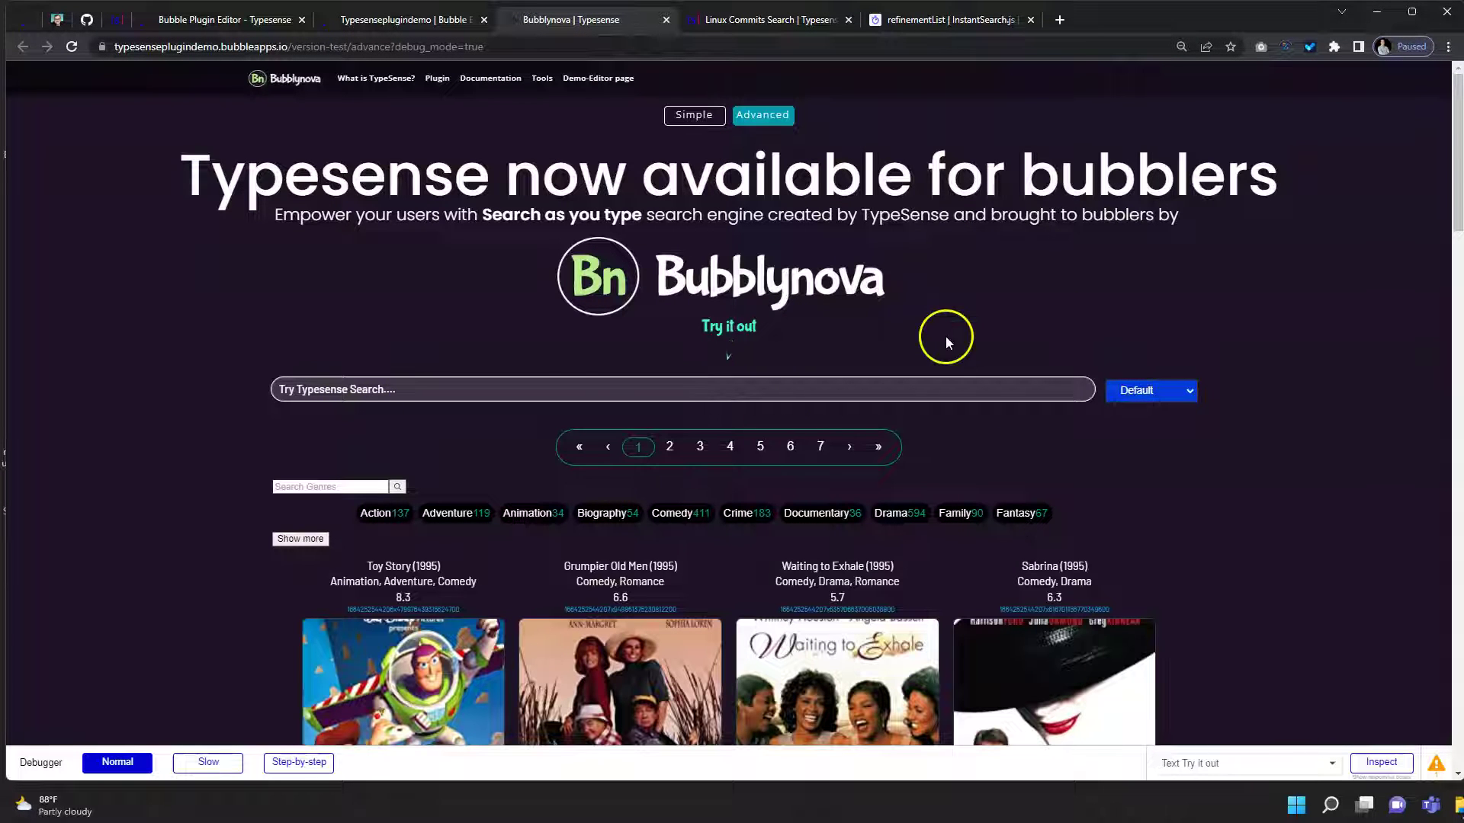
pyautogui.click(1020, 395)
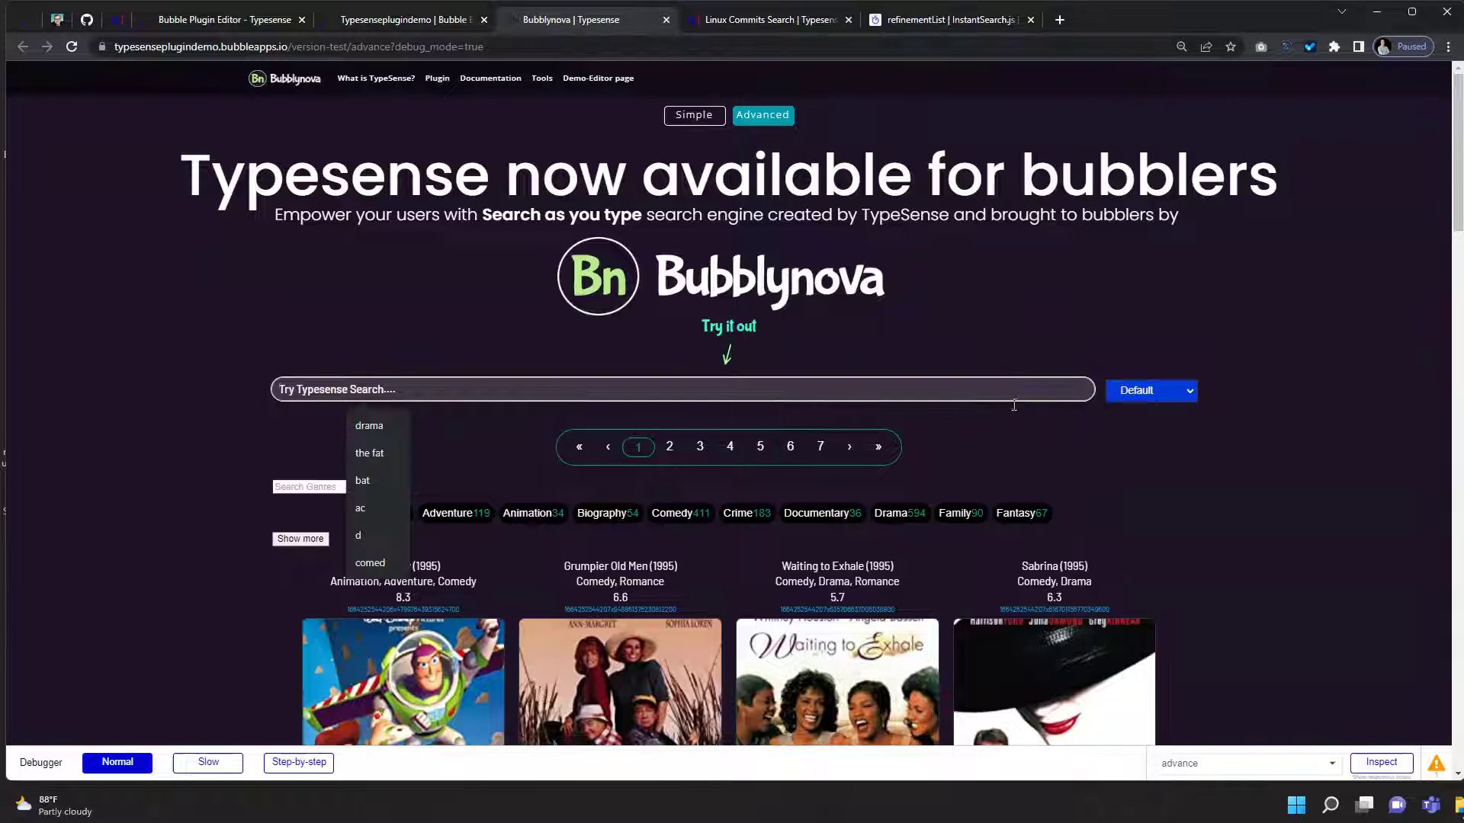
pyautogui.click(366, 425)
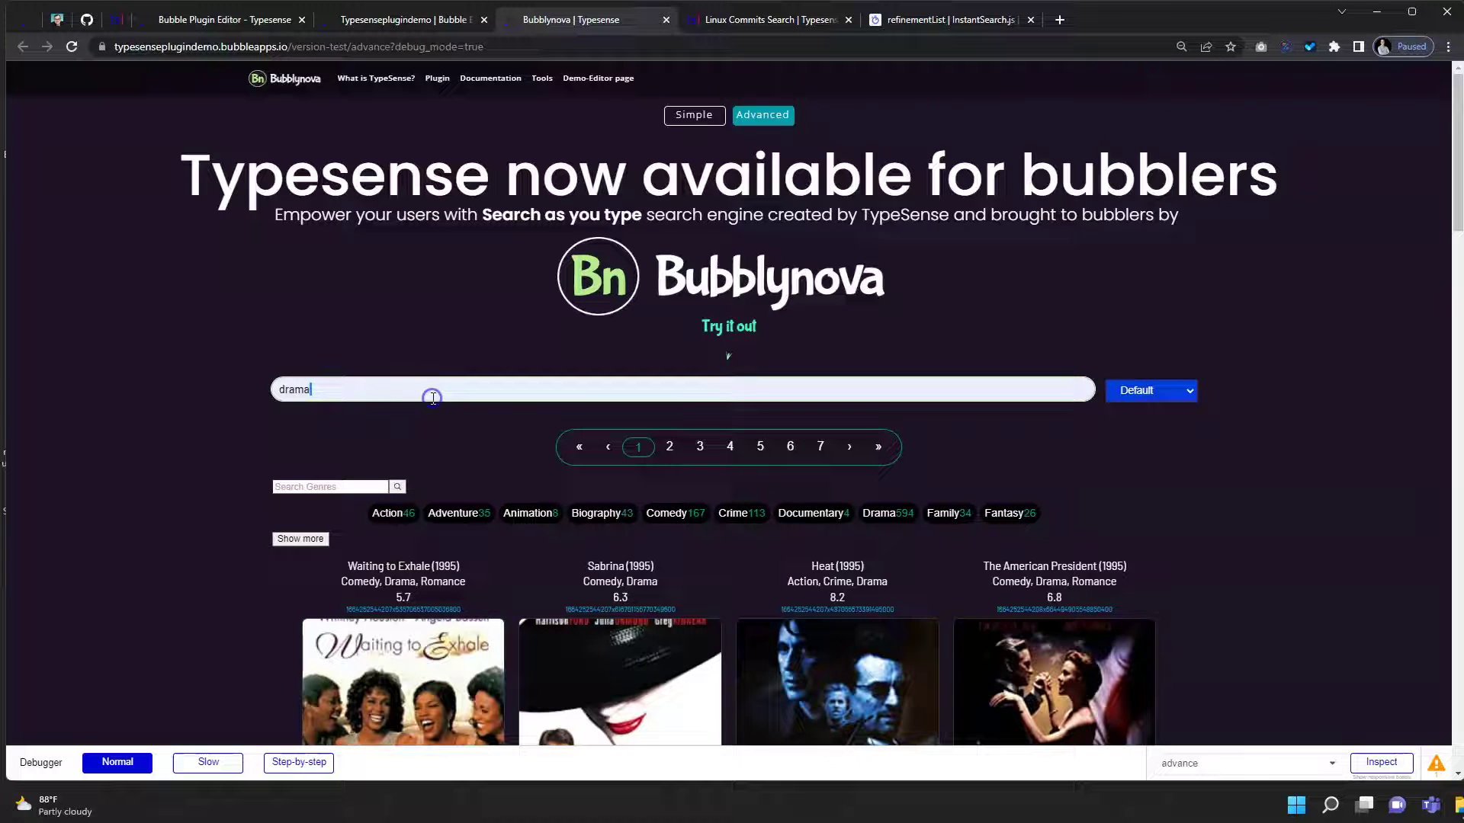
pyautogui.press('BackSpace')
# Step: Test the Low Rated and High Rated sort orders, restore Default, and go to results page 7 and back to the first page
pyautogui.click(1130, 396)
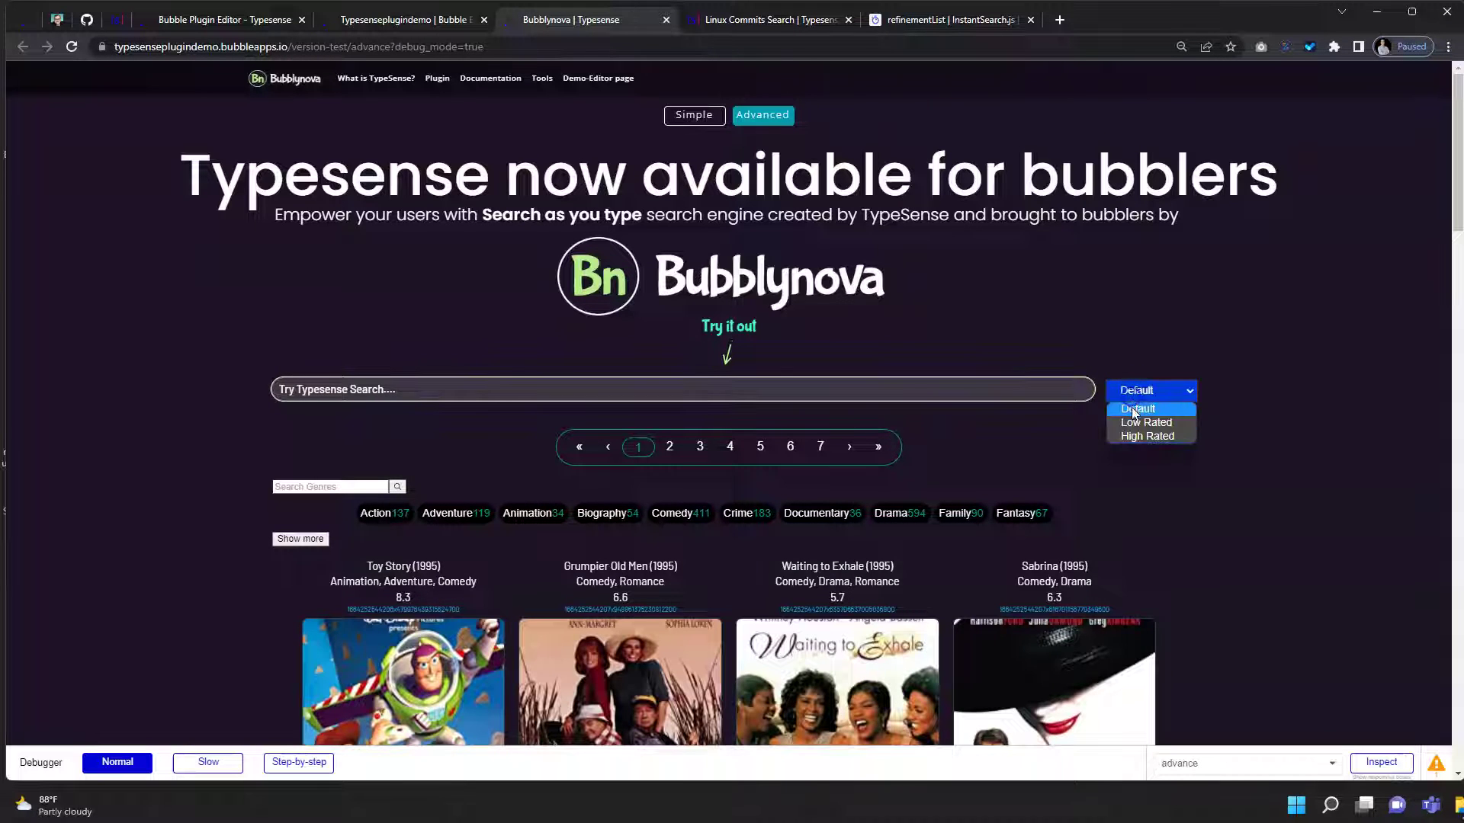
pyautogui.click(1133, 424)
pyautogui.click(1145, 392)
pyautogui.click(1154, 436)
pyautogui.click(1151, 389)
pyautogui.click(1148, 408)
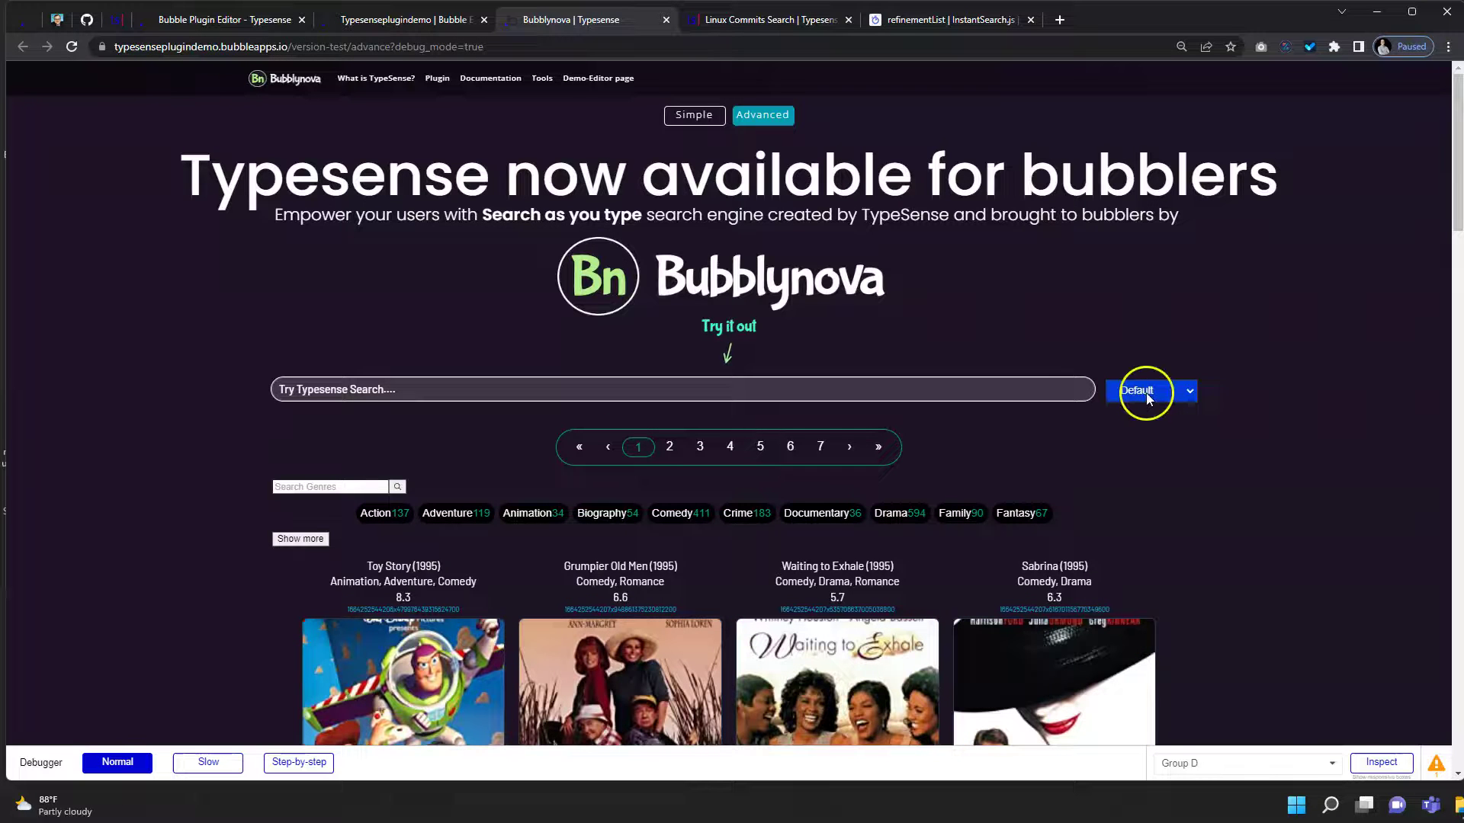
pyautogui.click(820, 447)
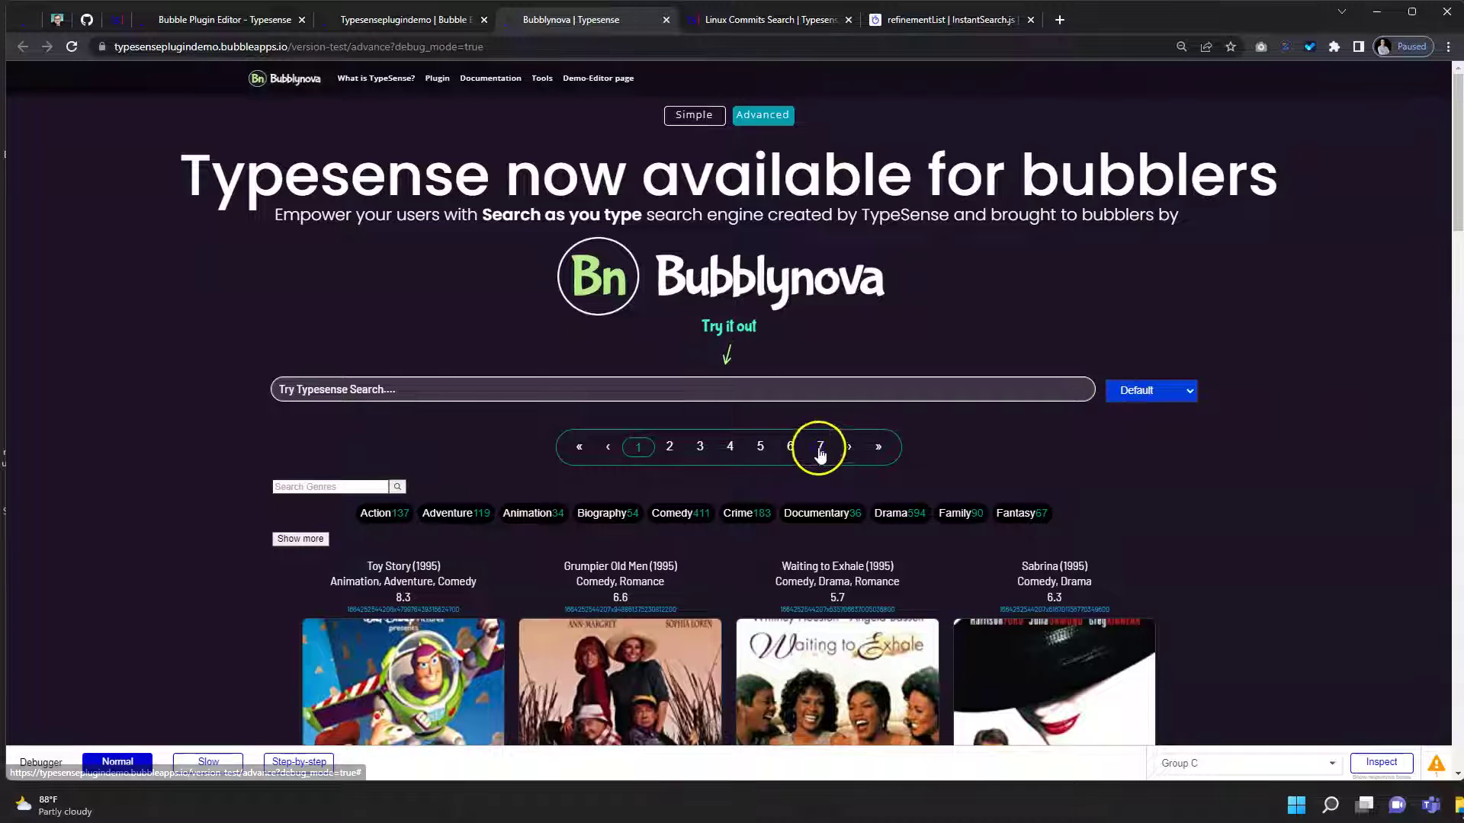
pyautogui.click(573, 448)
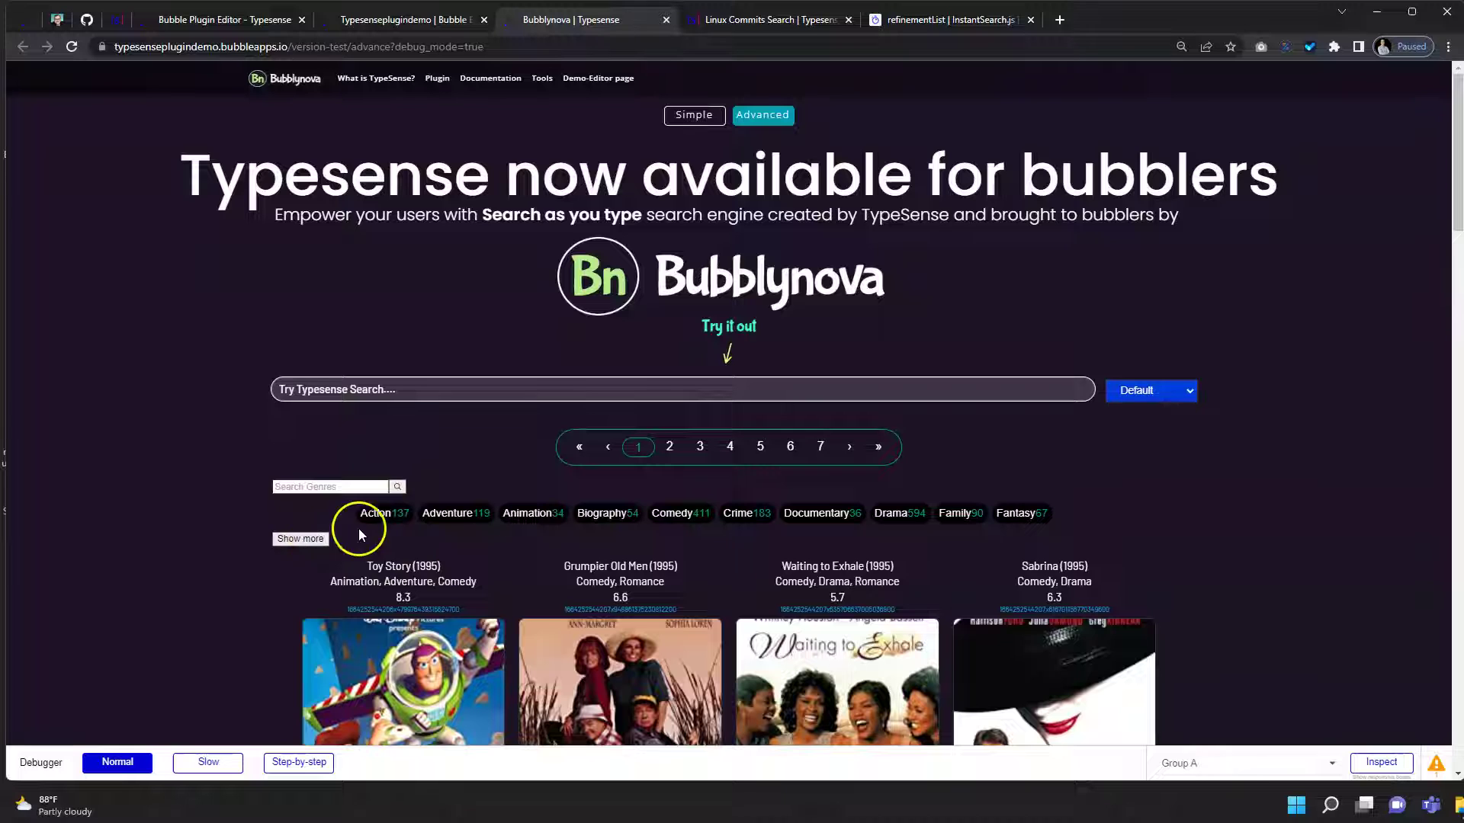
# Step: Expand the genre list, filter the movies by Sport, and browse the filtered results
pyautogui.click(302, 539)
pyautogui.click(855, 539)
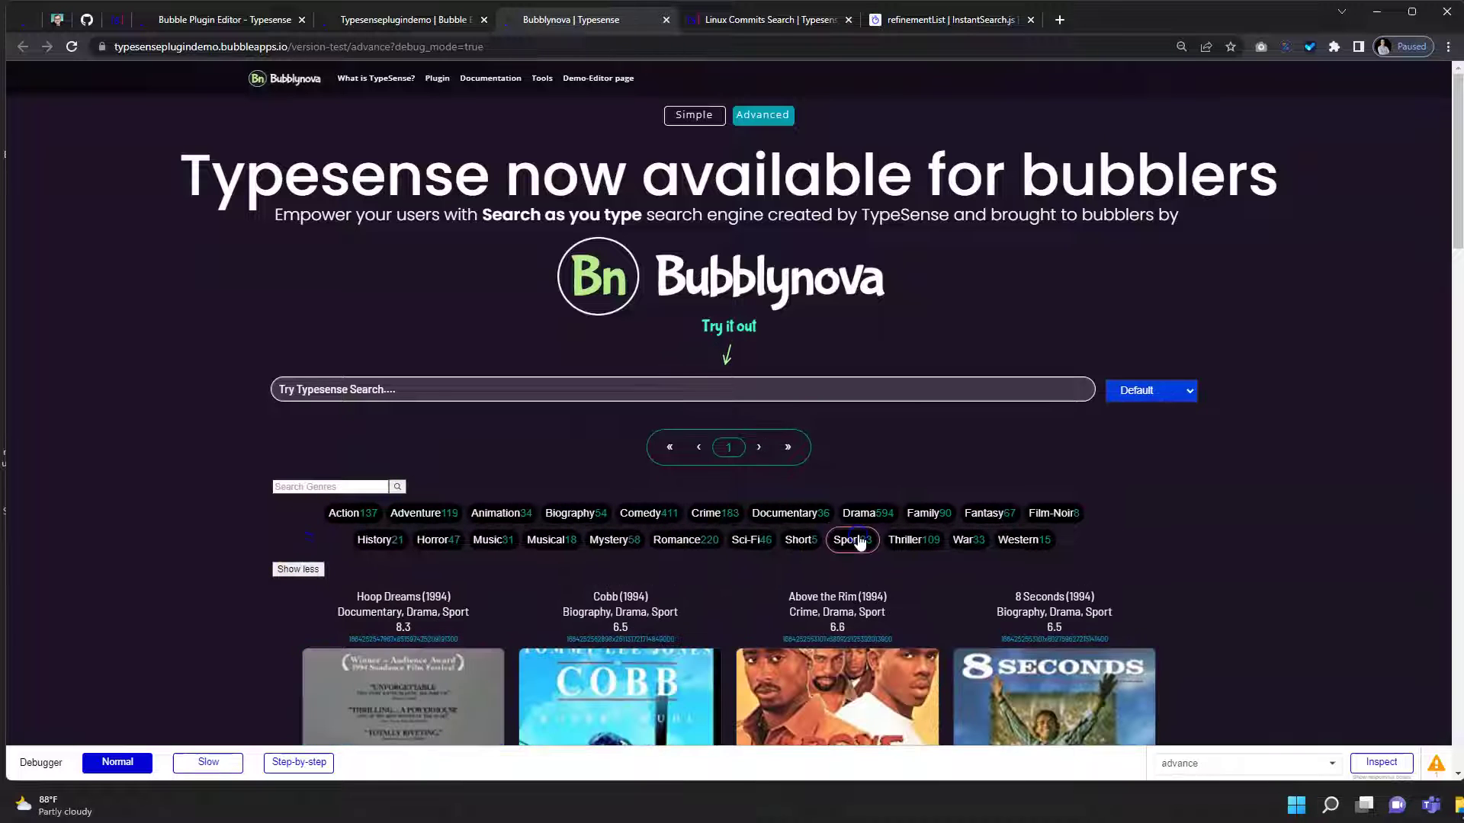
pyautogui.scroll(-4, 860, 541)
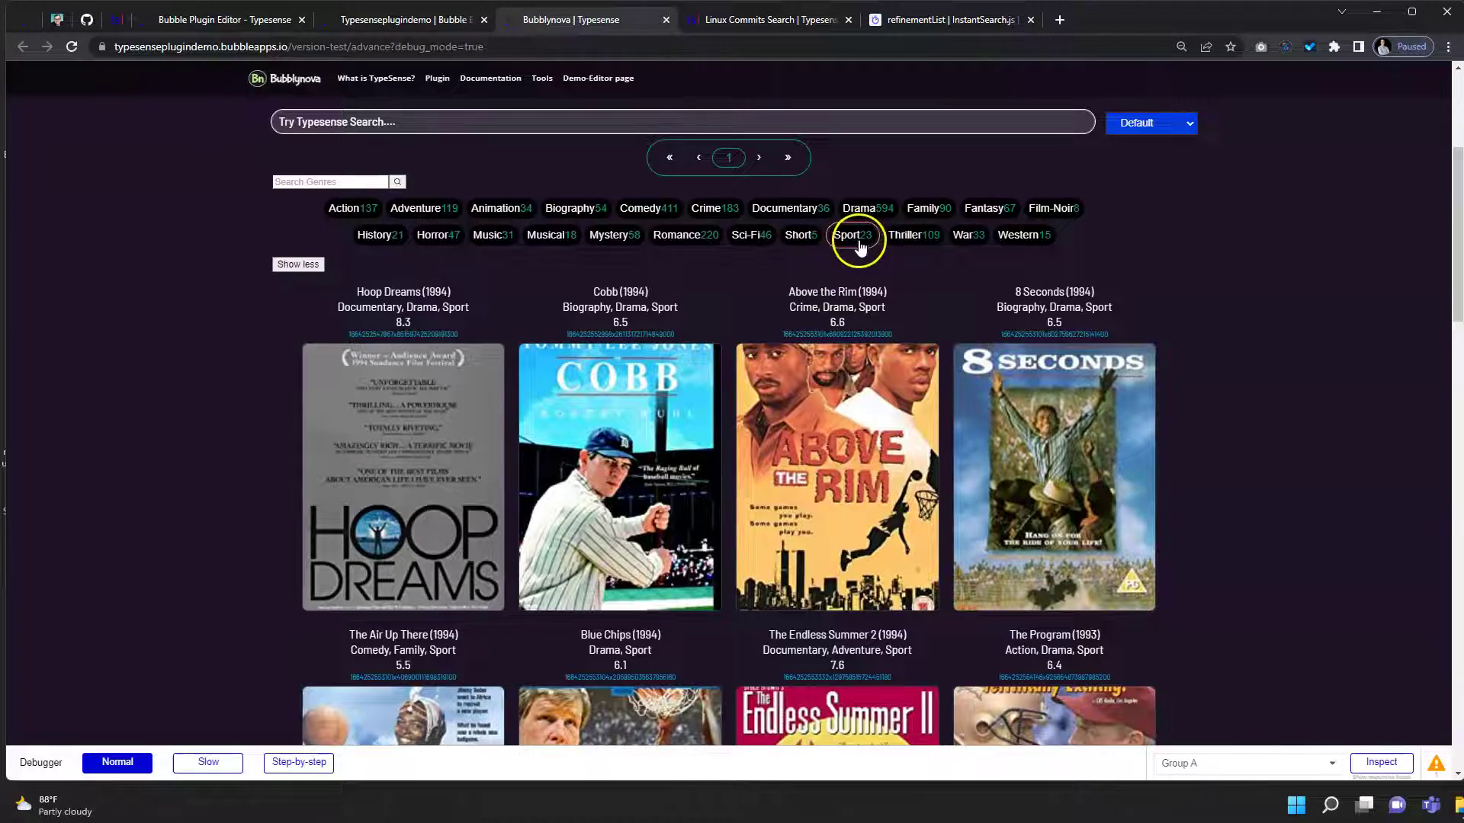
pyautogui.scroll(-20, 755, 458)
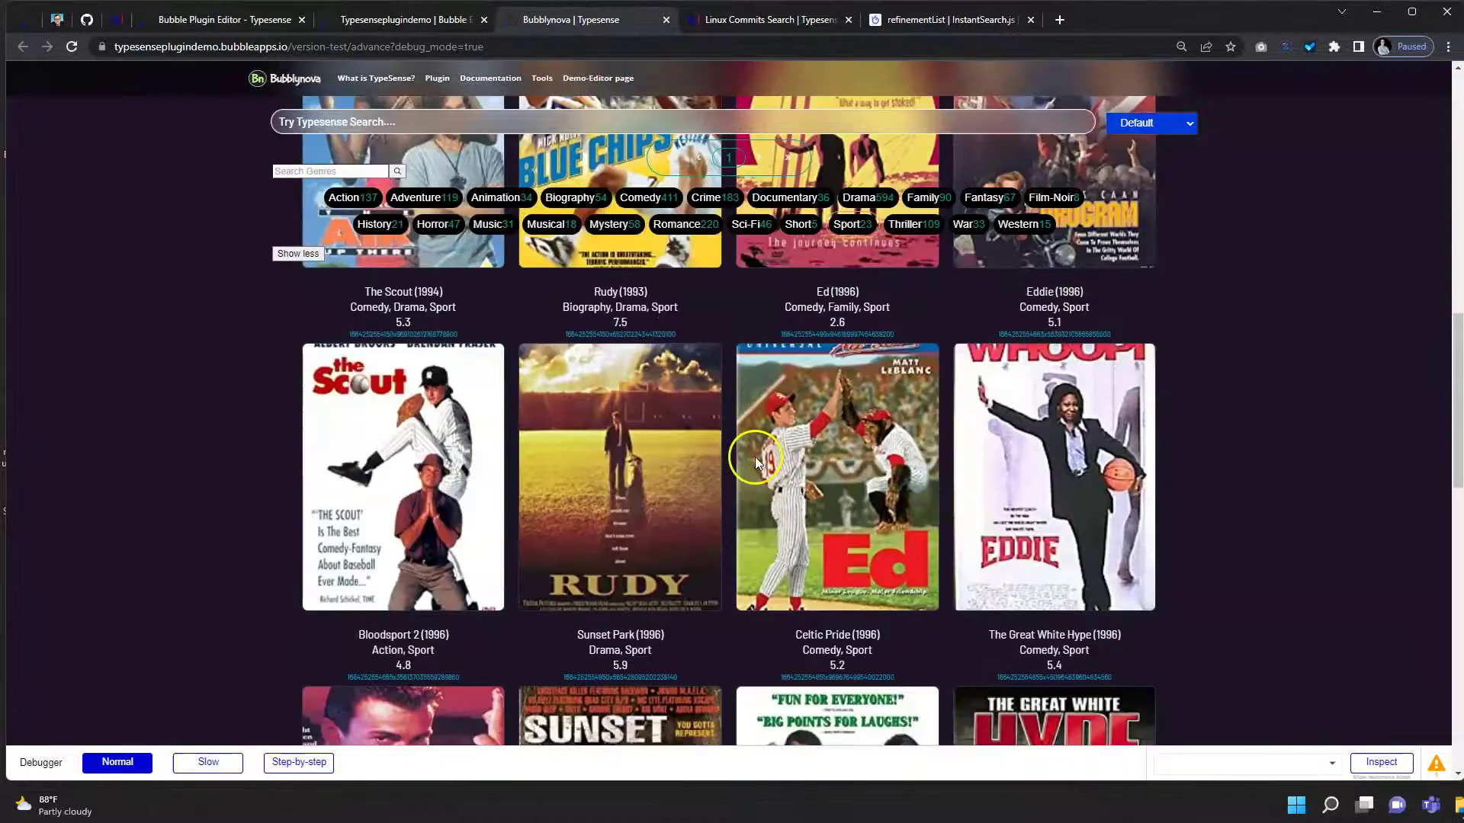
pyautogui.scroll(20, 756, 459)
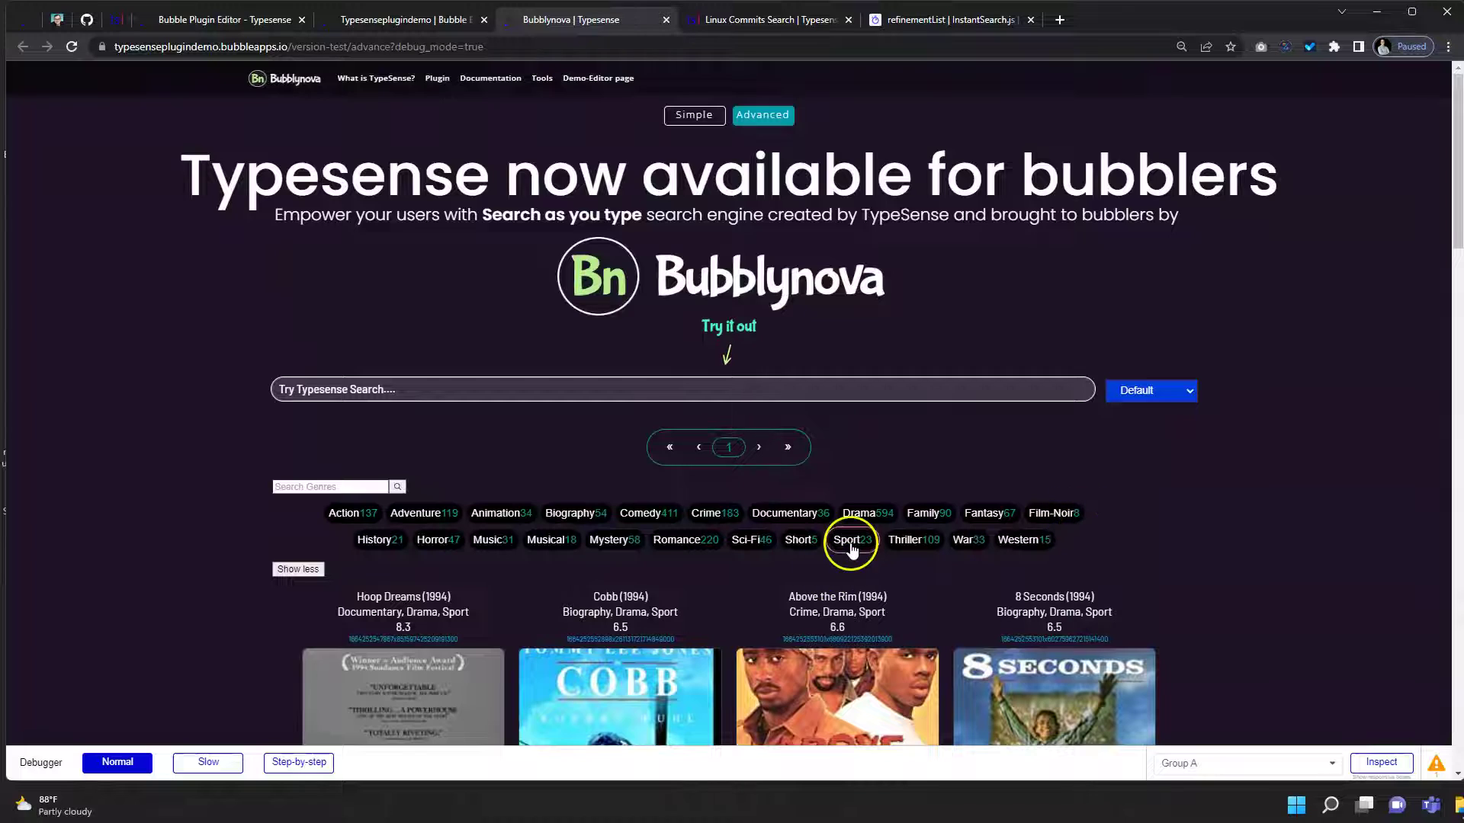
# Step: Replace the Sport filter with Film-Noir and Western, browse the matching movies, and clear both filters
pyautogui.click(851, 549)
pyautogui.click(1055, 514)
pyautogui.click(1043, 547)
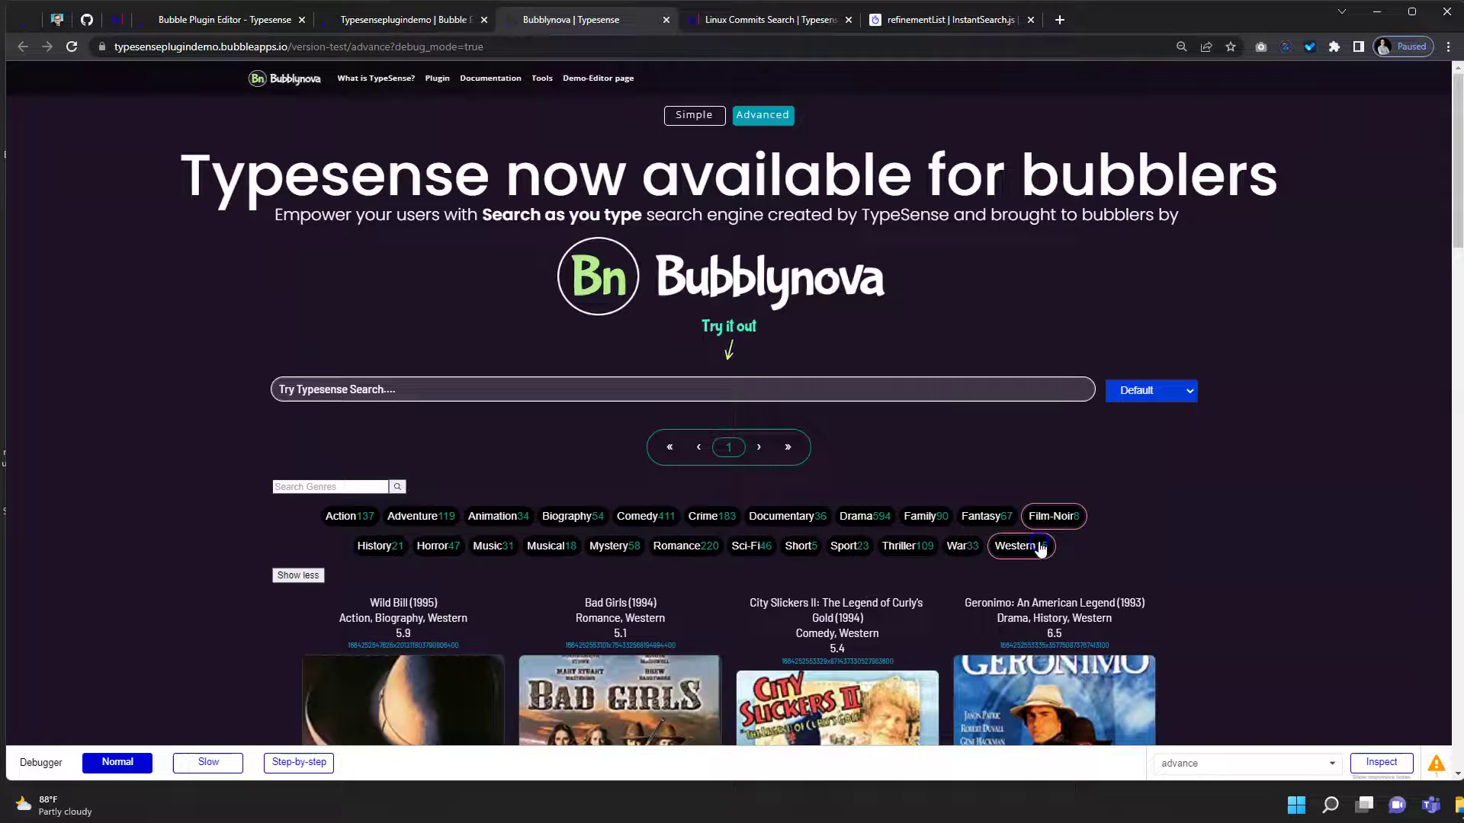
pyautogui.scroll(-20, 1151, 514)
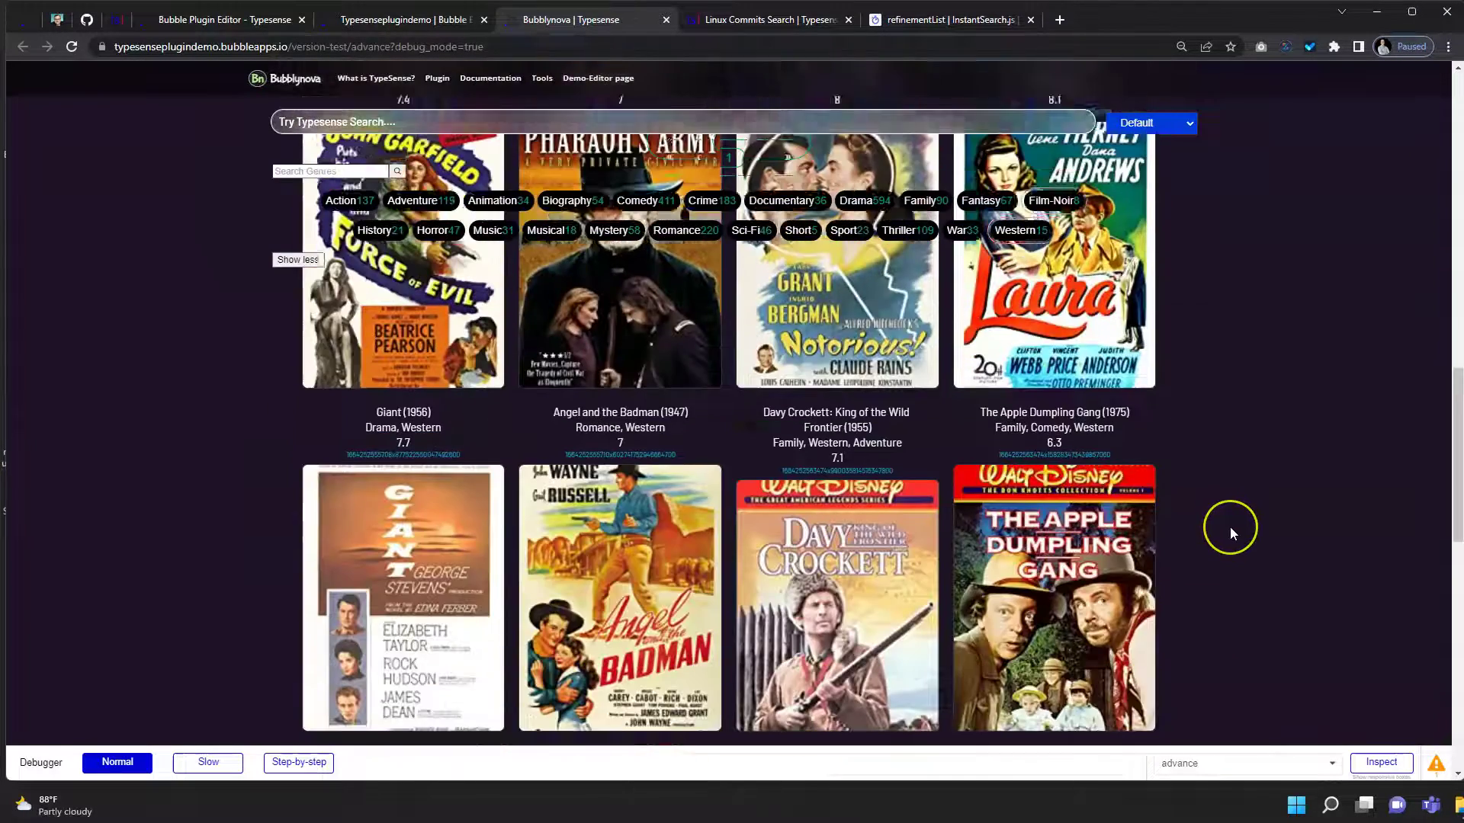
pyautogui.scroll(-9, 1229, 527)
pyautogui.scroll(3, 1229, 526)
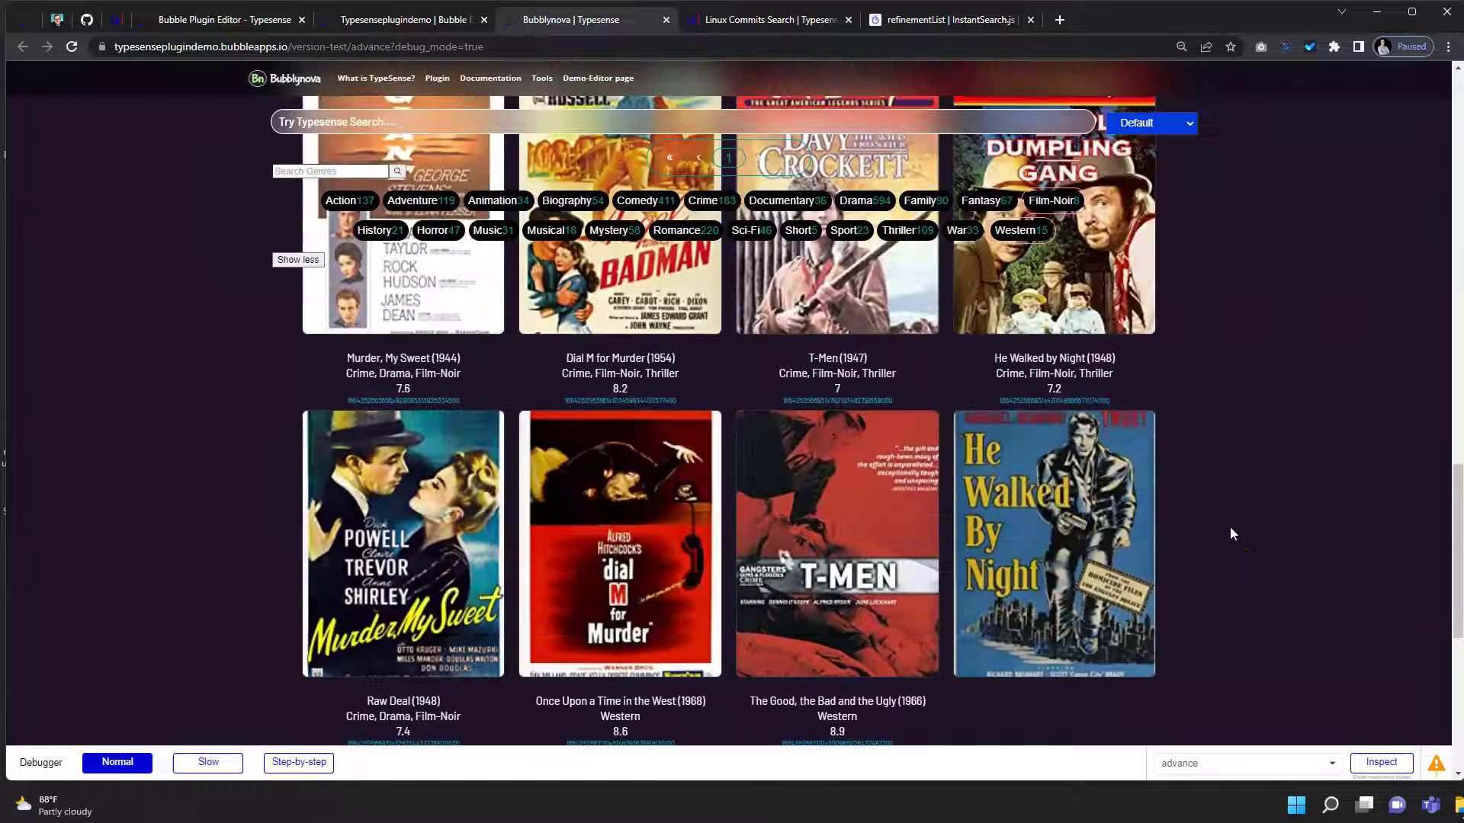
pyautogui.scroll(20, 1229, 526)
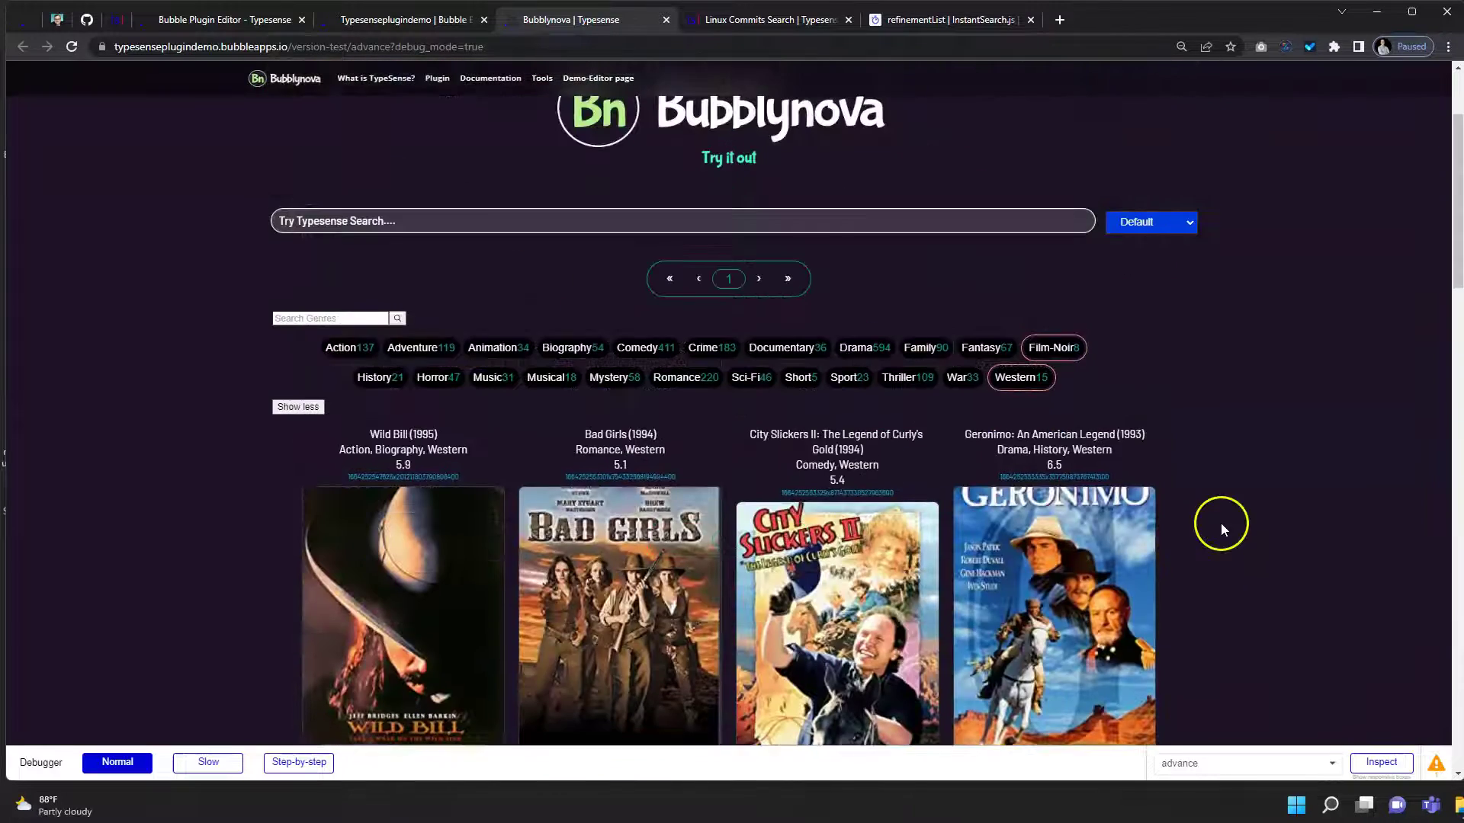
pyautogui.click(1021, 376)
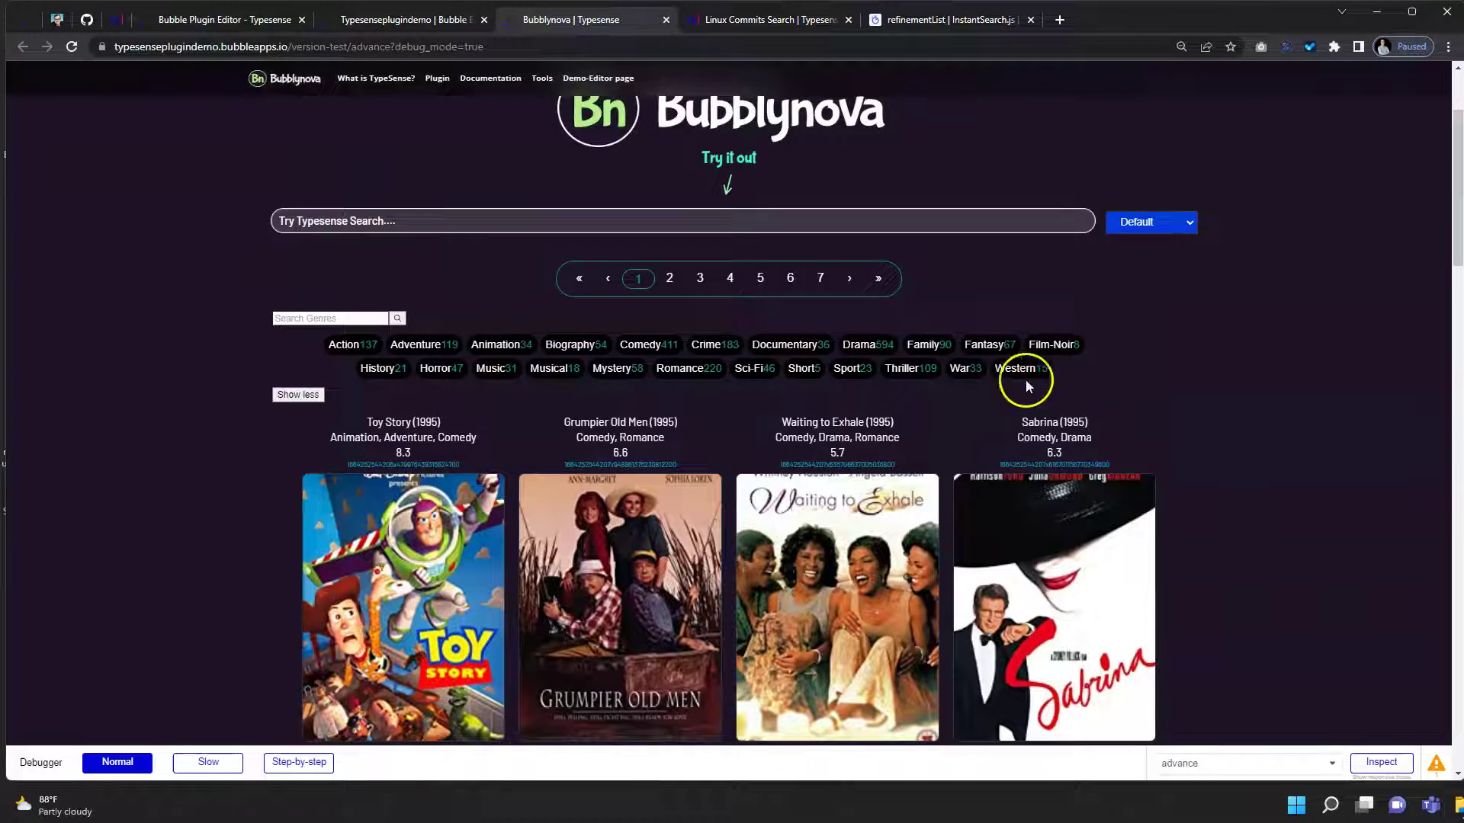
pyautogui.click(300, 320)
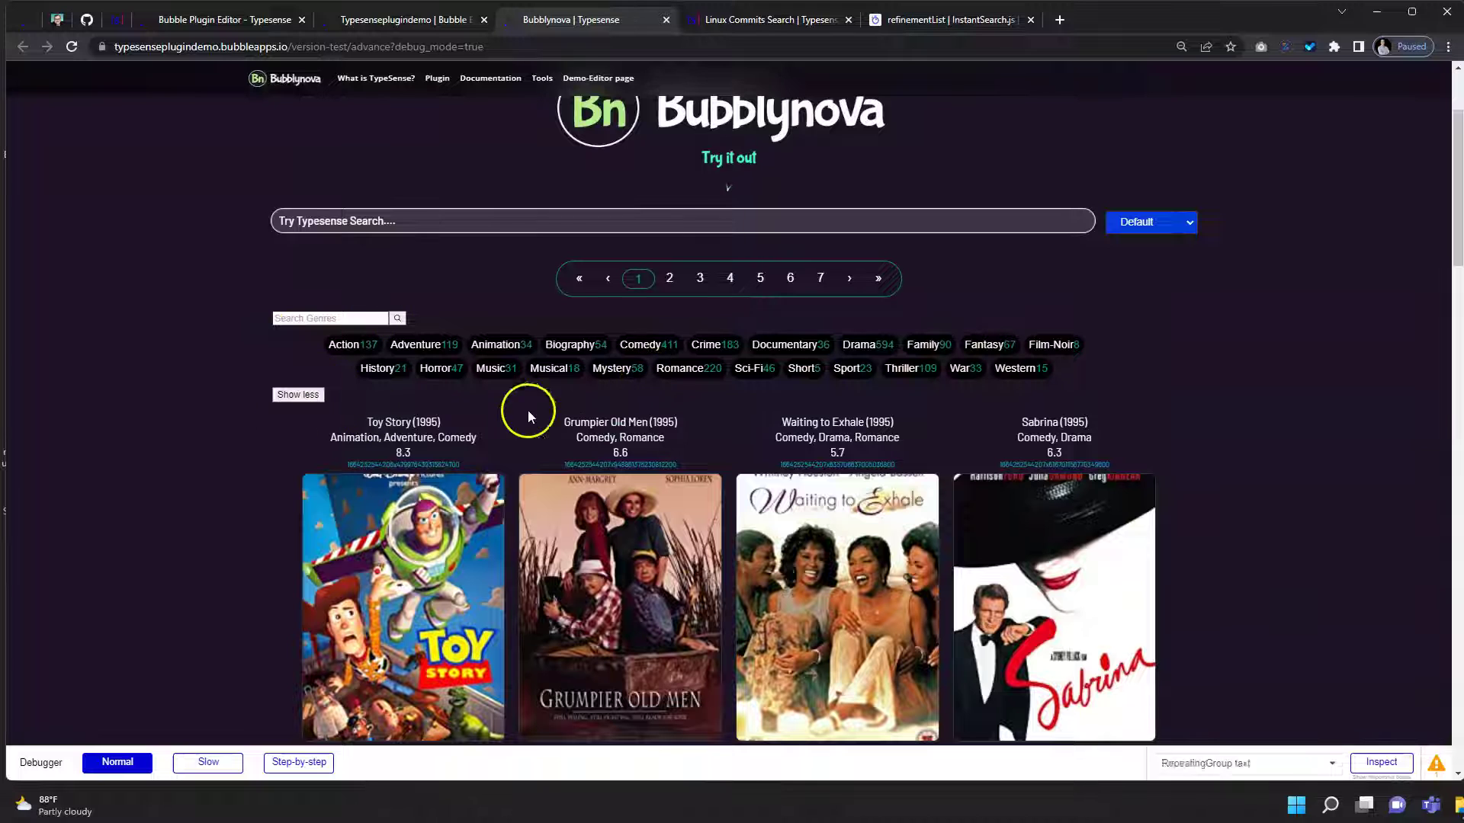
# Step: Return to the Bubble editor and select all of the connector's Search Widgets Code
pyautogui.click(427, 21)
pyautogui.scroll(5, 1189, 366)
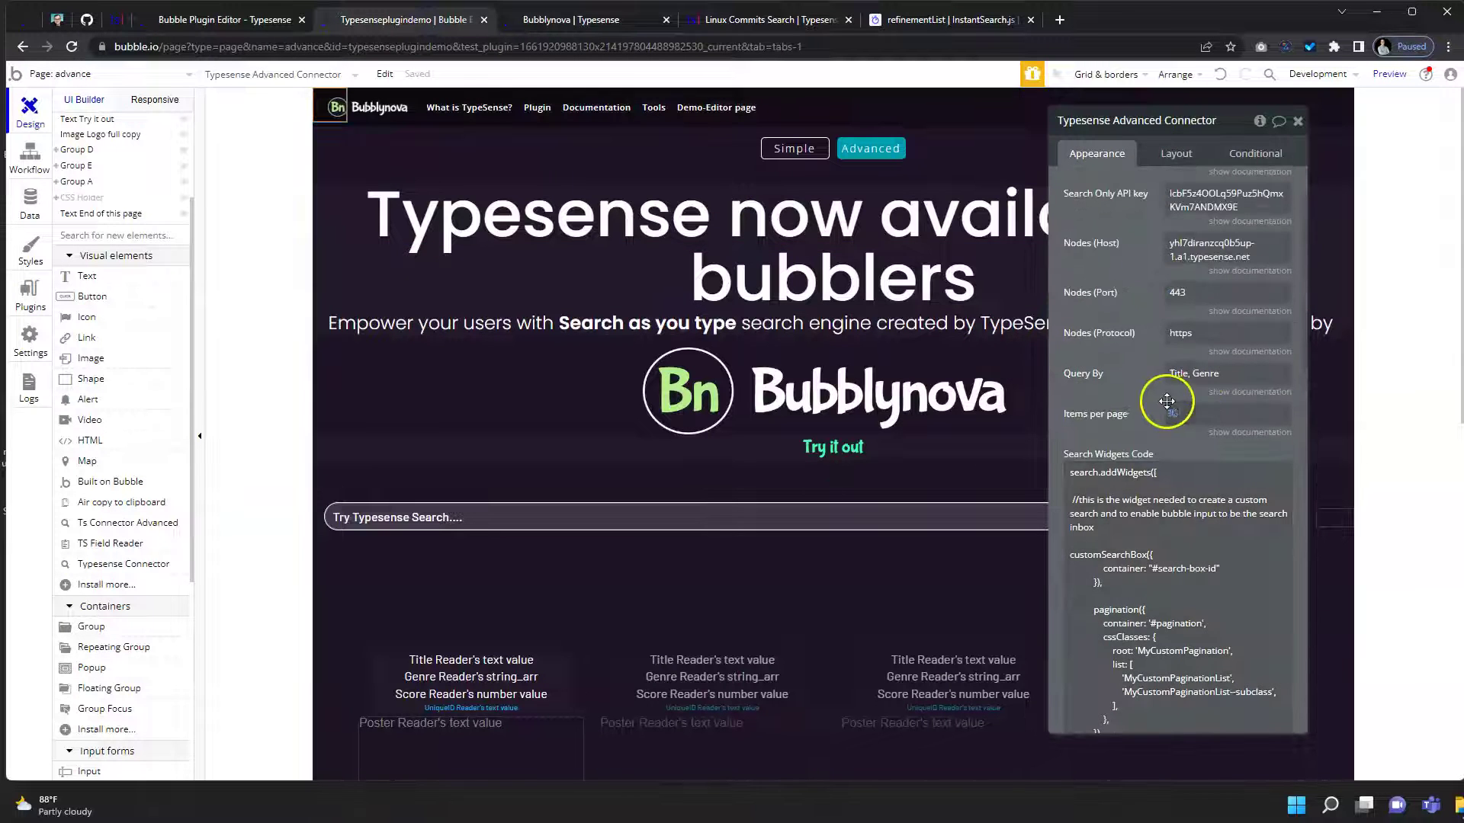
pyautogui.scroll(-1, 1143, 389)
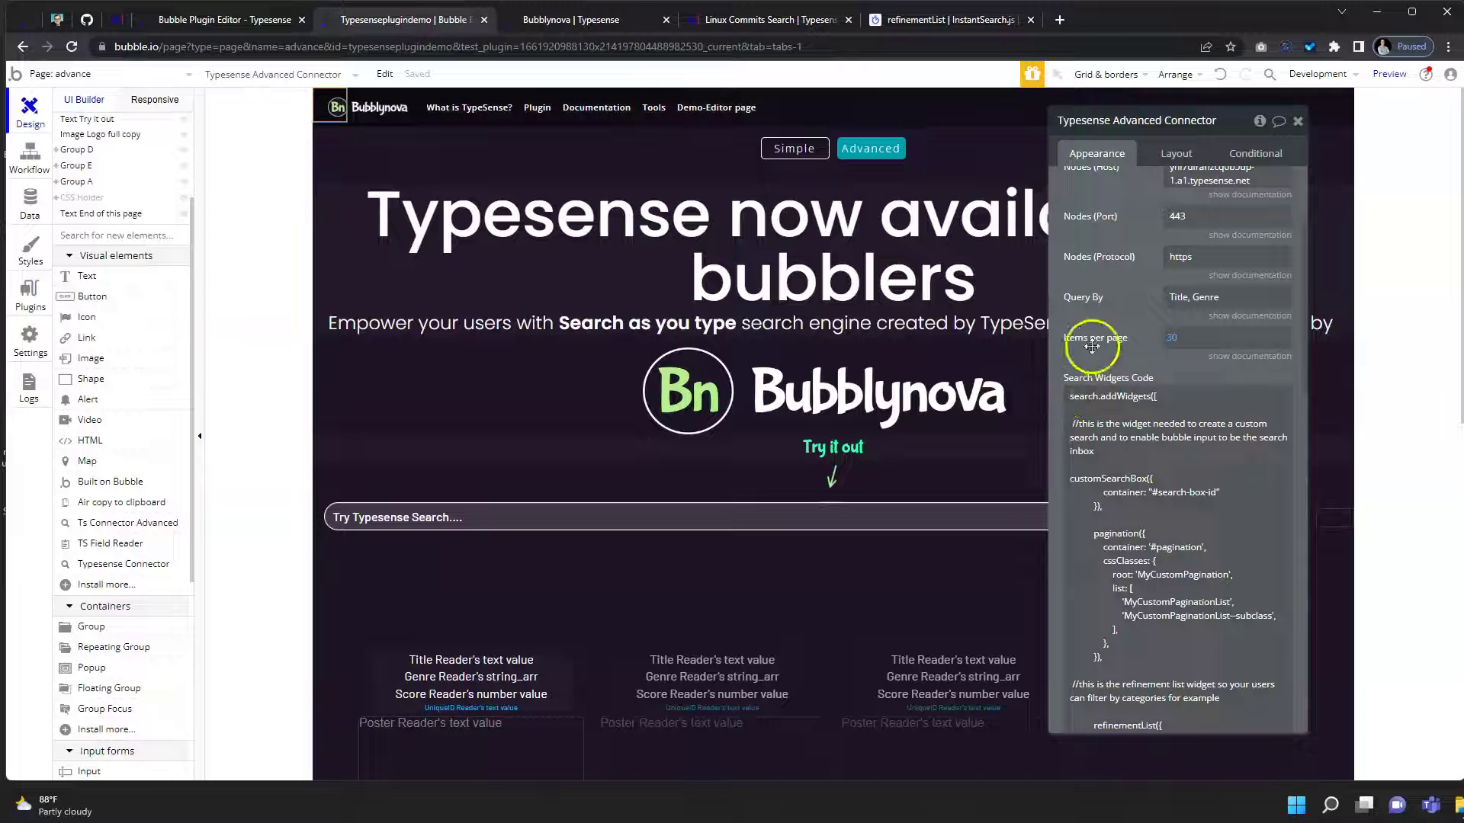
pyautogui.scroll(-1, 1082, 381)
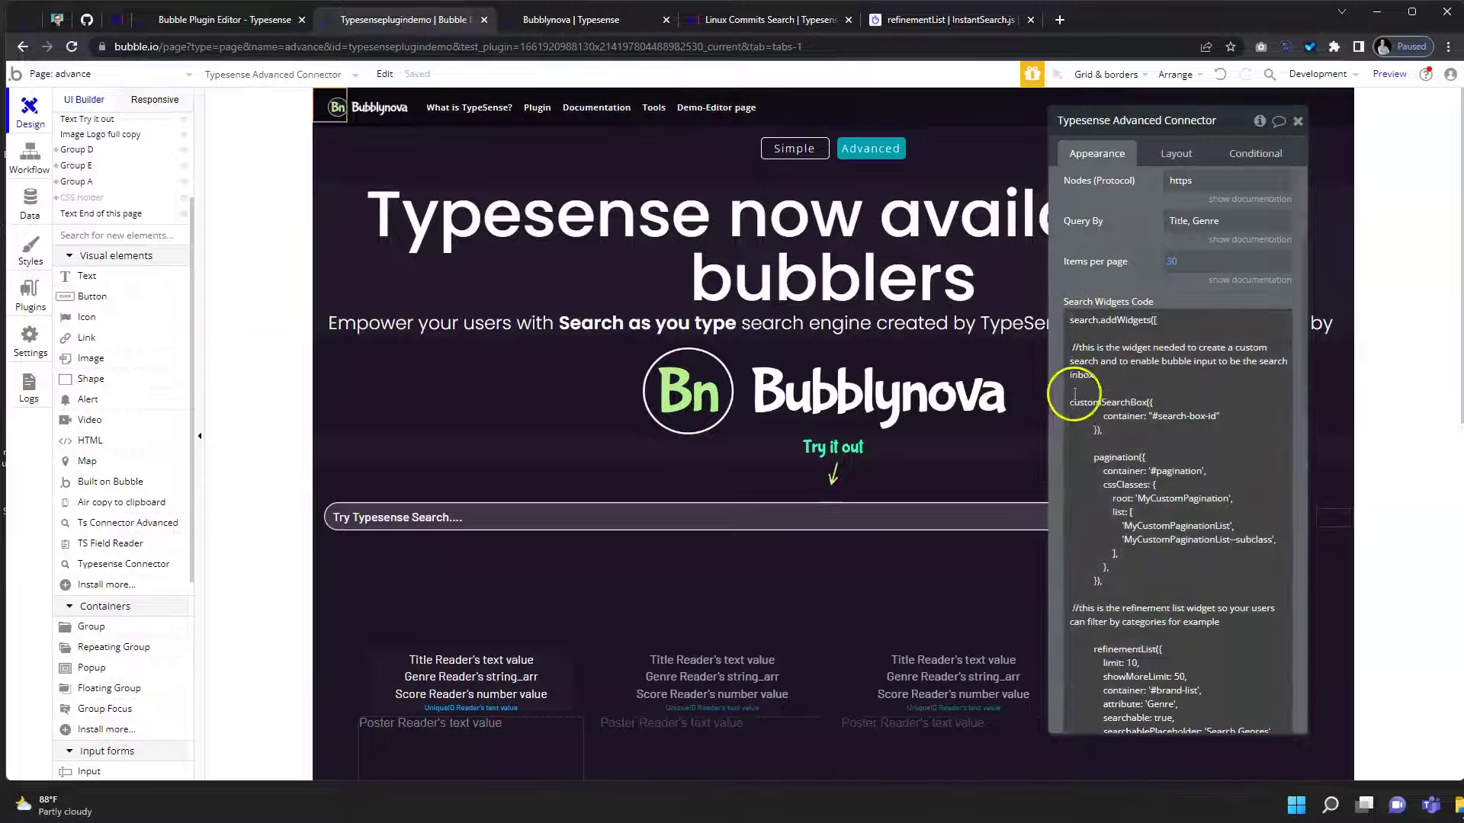
pyautogui.click(1069, 324)
pyautogui.click(1081, 321)
pyautogui.hotkey('ctrl', 'a')
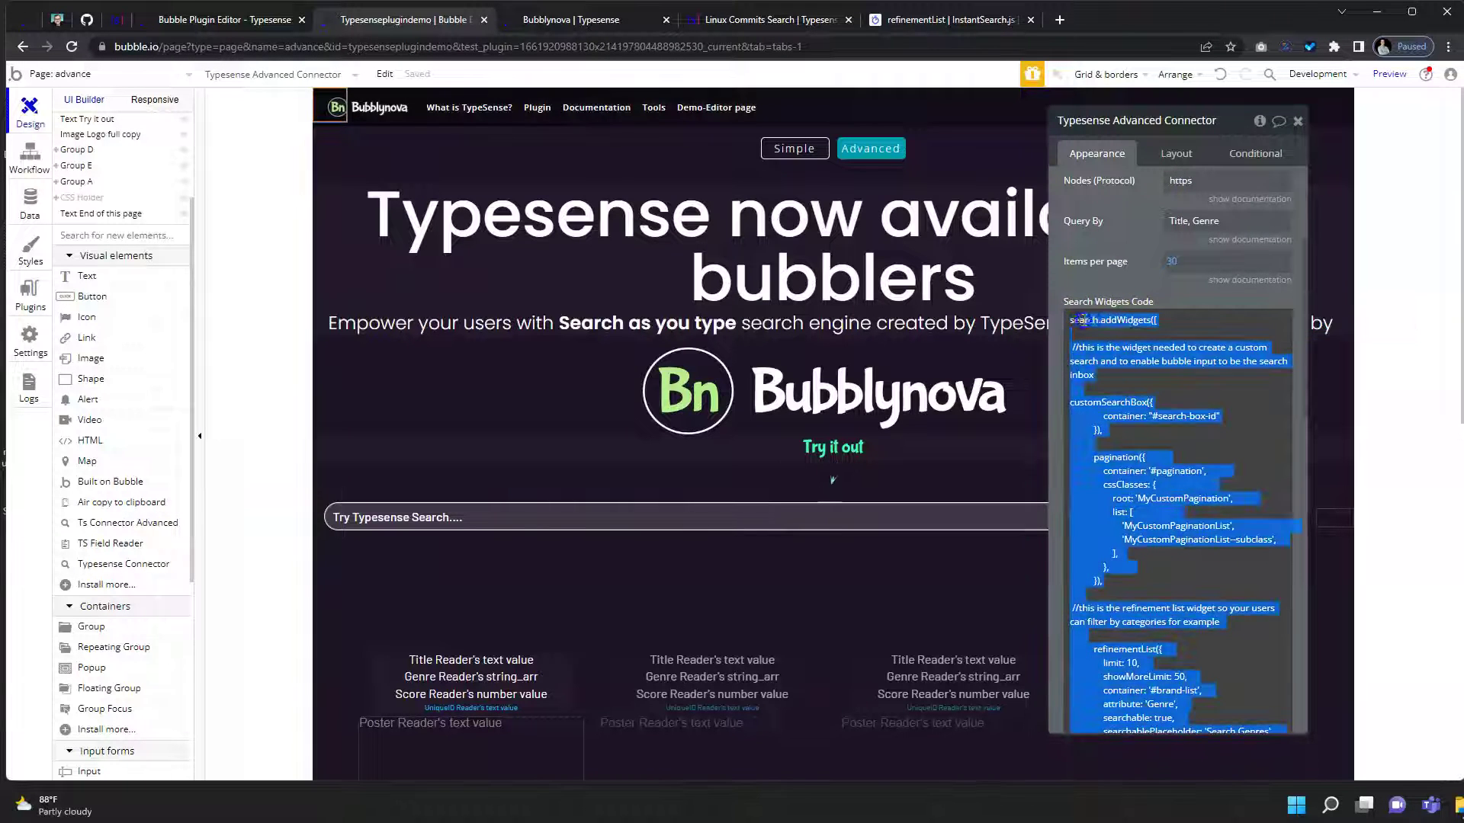
# Step: Highlight the search.addWidgets line, the custom search comment, and the customSearchBox and pagination code in turn
pyautogui.click(1158, 323)
pyautogui.moveTo(1098, 321); pyautogui.dragTo(1062, 320)
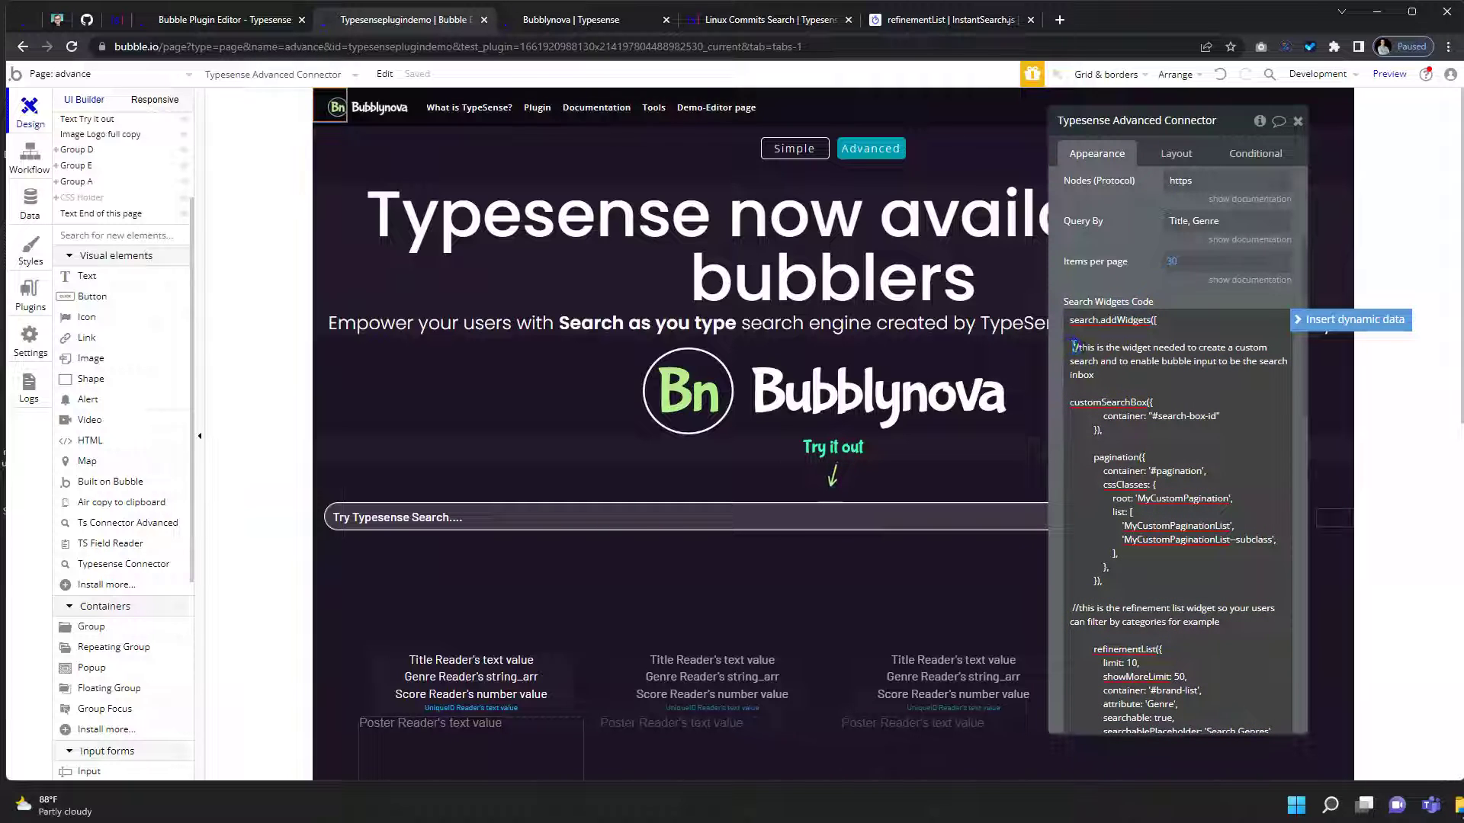
pyautogui.moveTo(1074, 345); pyautogui.dragTo(1103, 374)
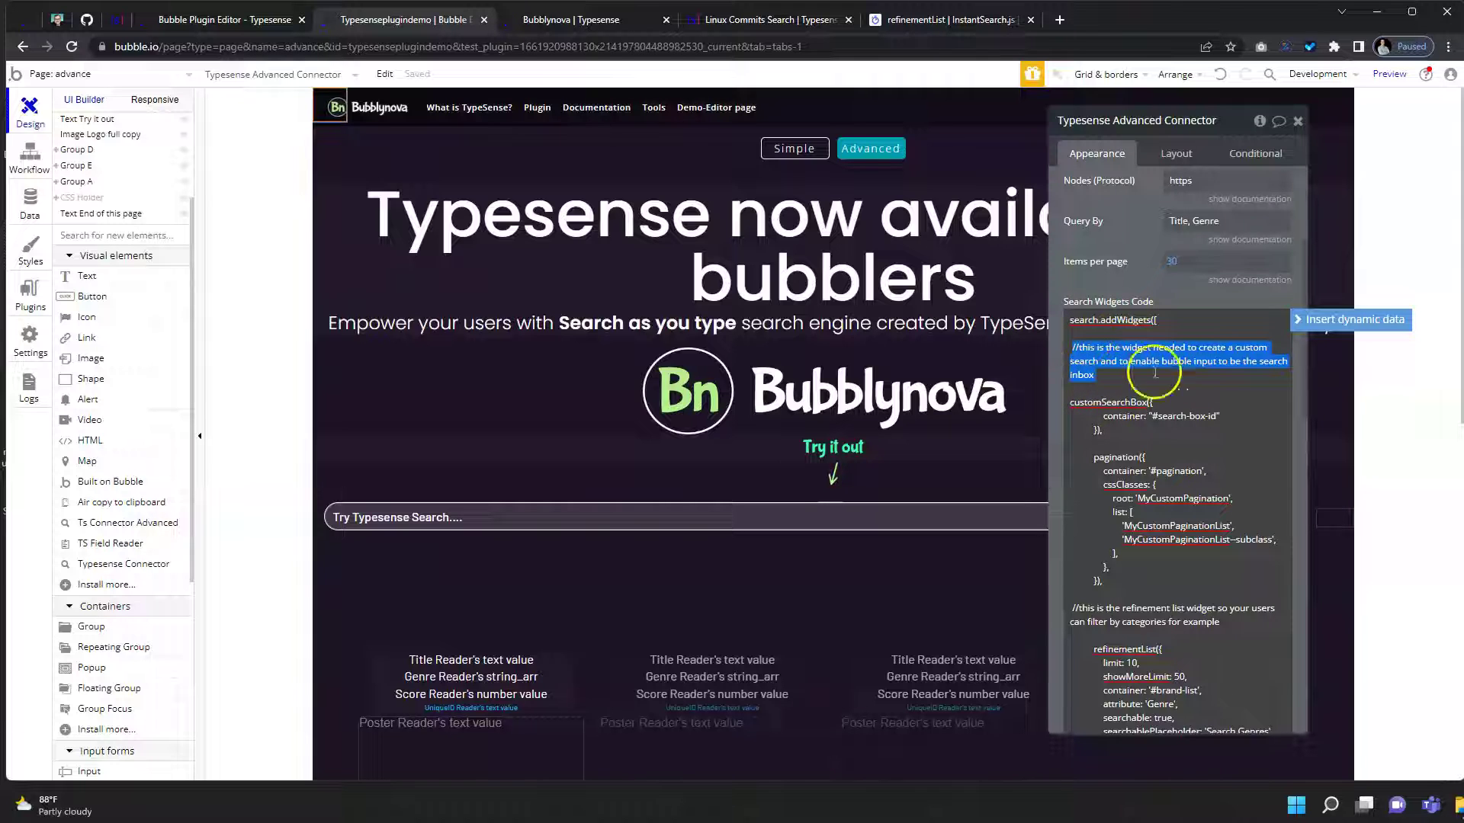
pyautogui.scroll(-1, 1150, 396)
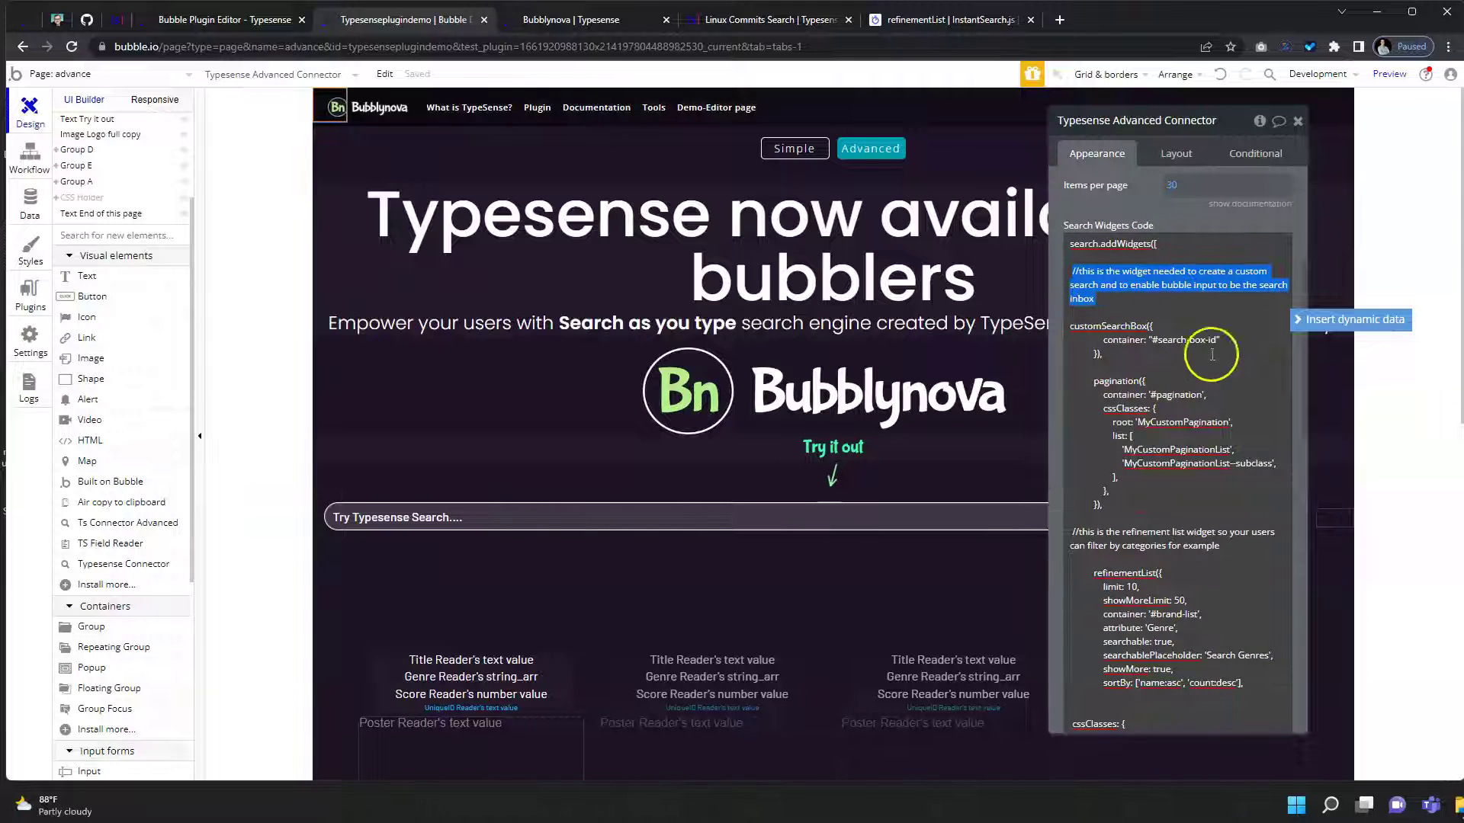
pyautogui.moveTo(1073, 328); pyautogui.dragTo(1136, 483)
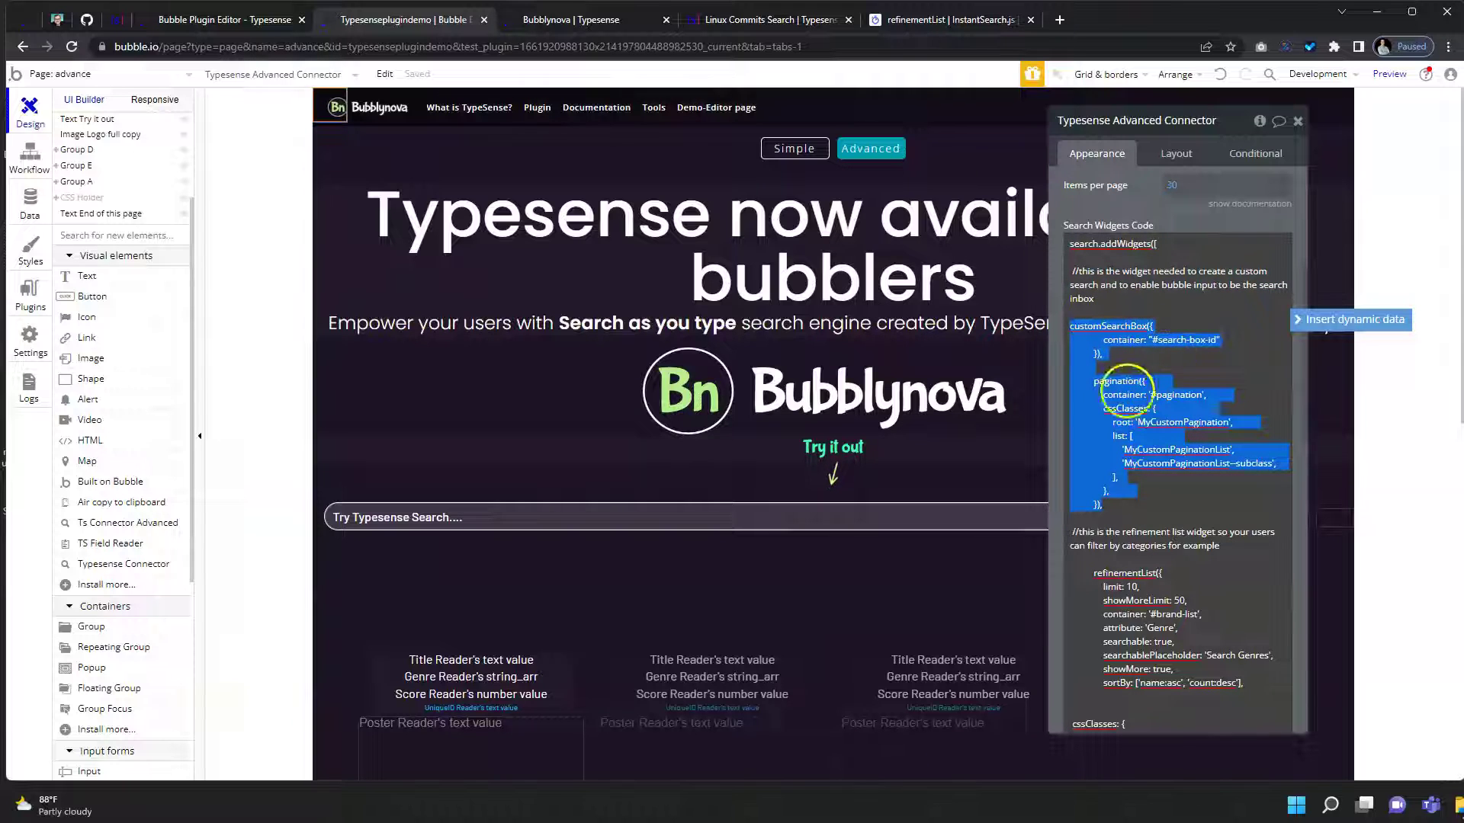
# Step: Insert an empty line between the pagination widget's container line and its cssClasses block
pyautogui.scroll(-1, 1124, 337)
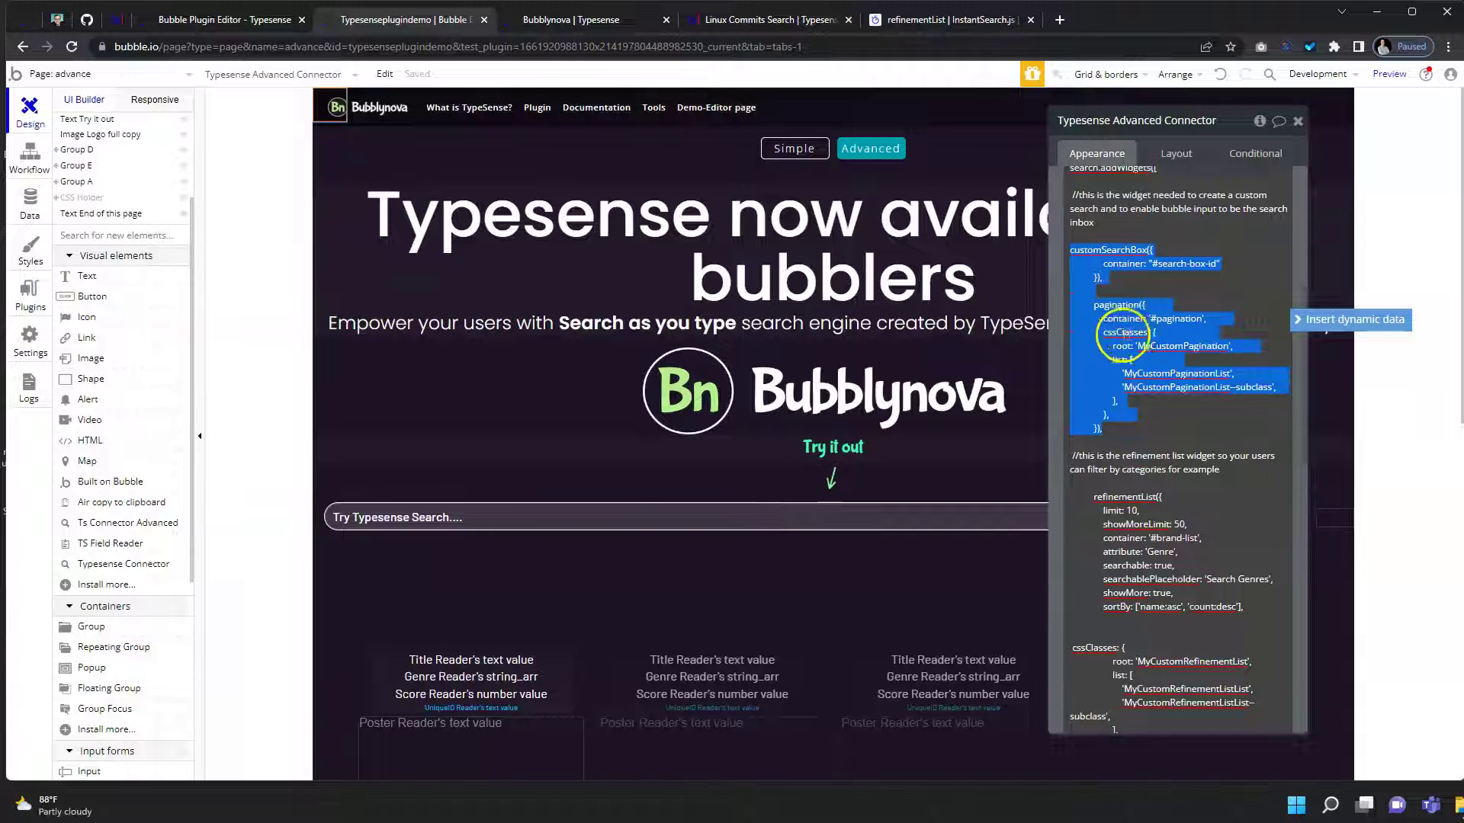
pyautogui.click(1119, 334)
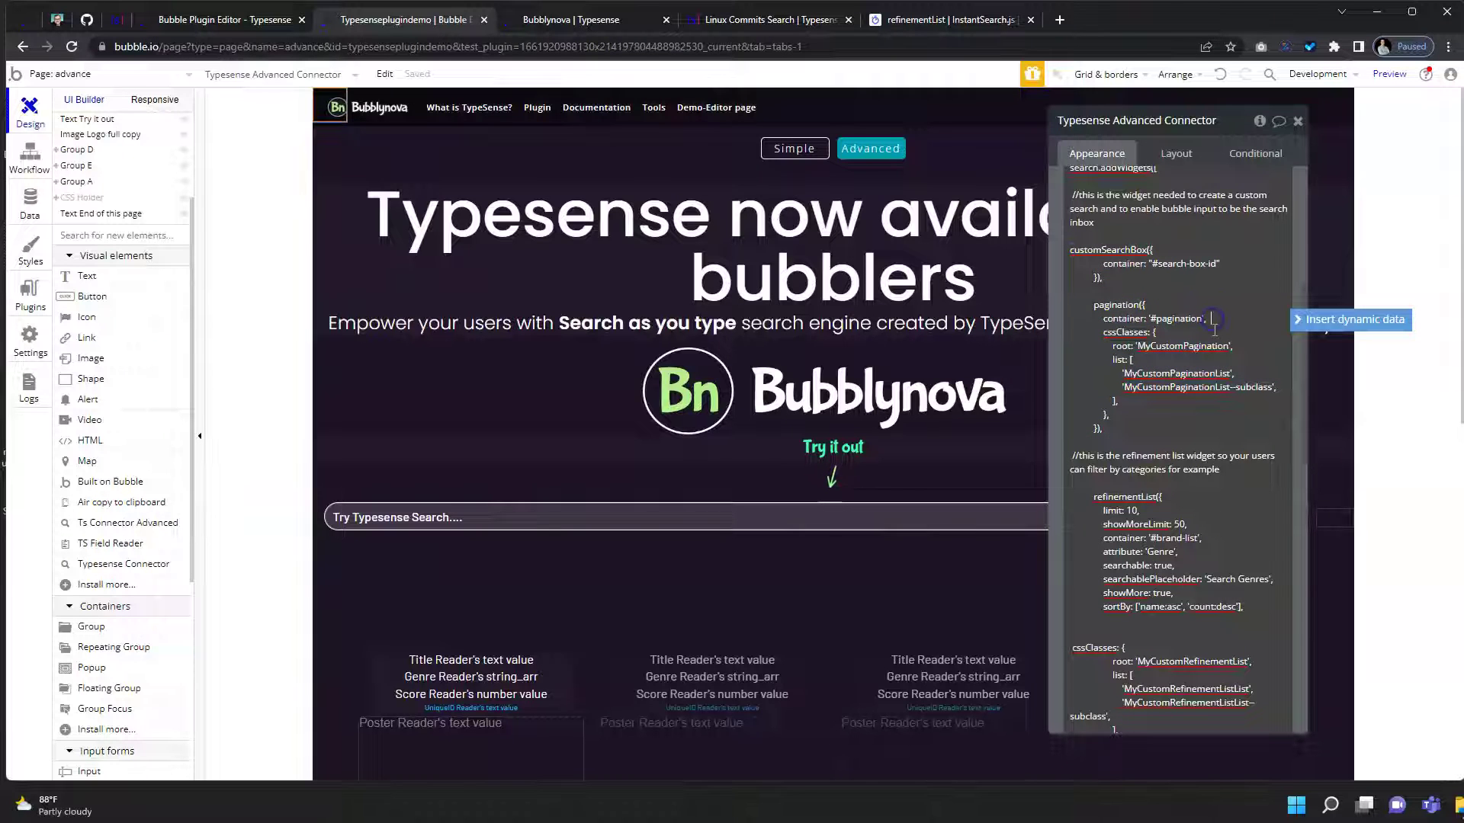
pyautogui.scroll(-2, 1196, 296)
pyautogui.scroll(3, 1197, 296)
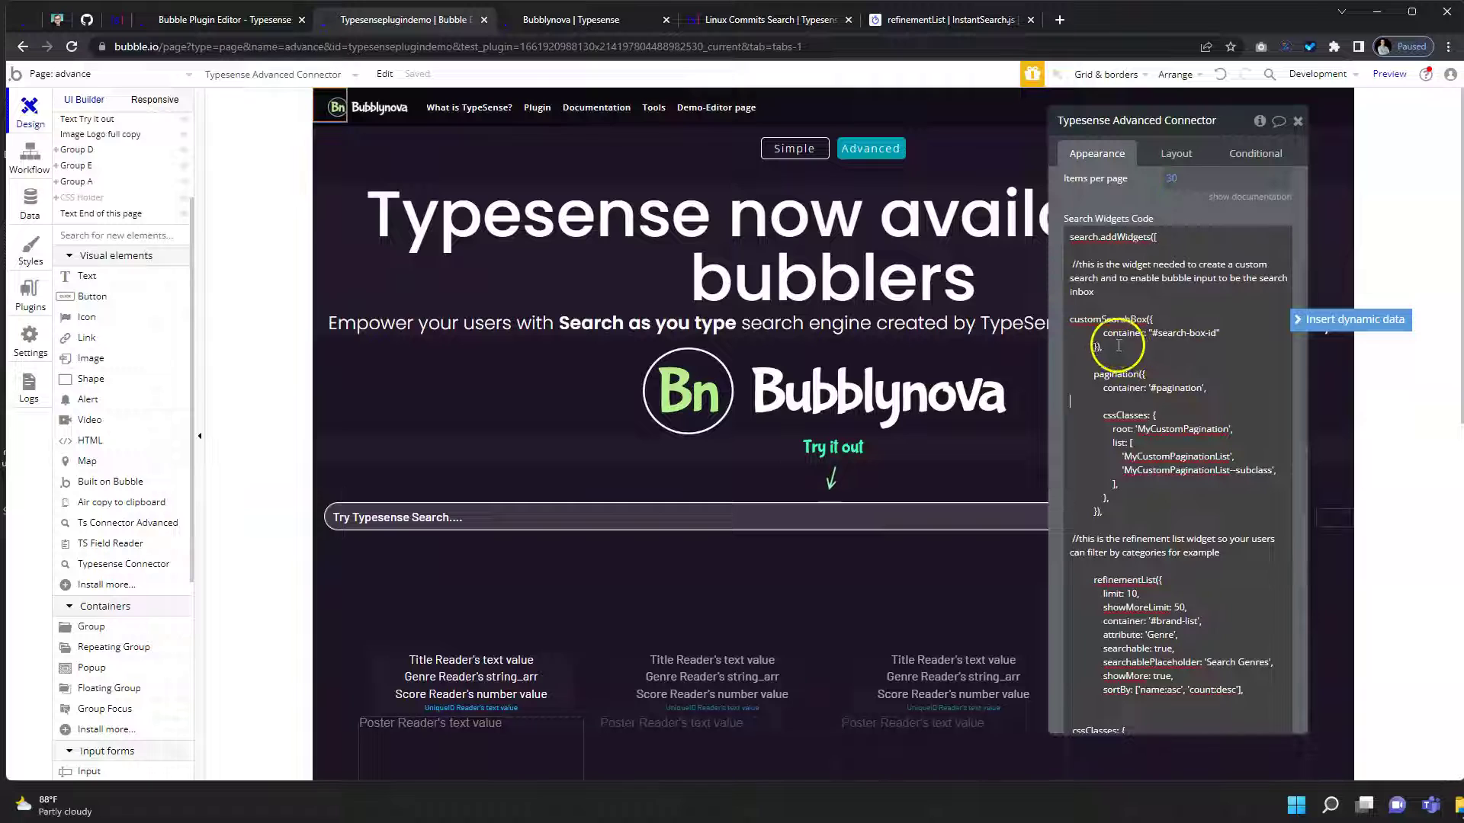
# Step: Highlight the whole pagination widget and its cssClasses block to examine how pagination is configured and styled
pyautogui.moveTo(1111, 349); pyautogui.dragTo(1132, 509)
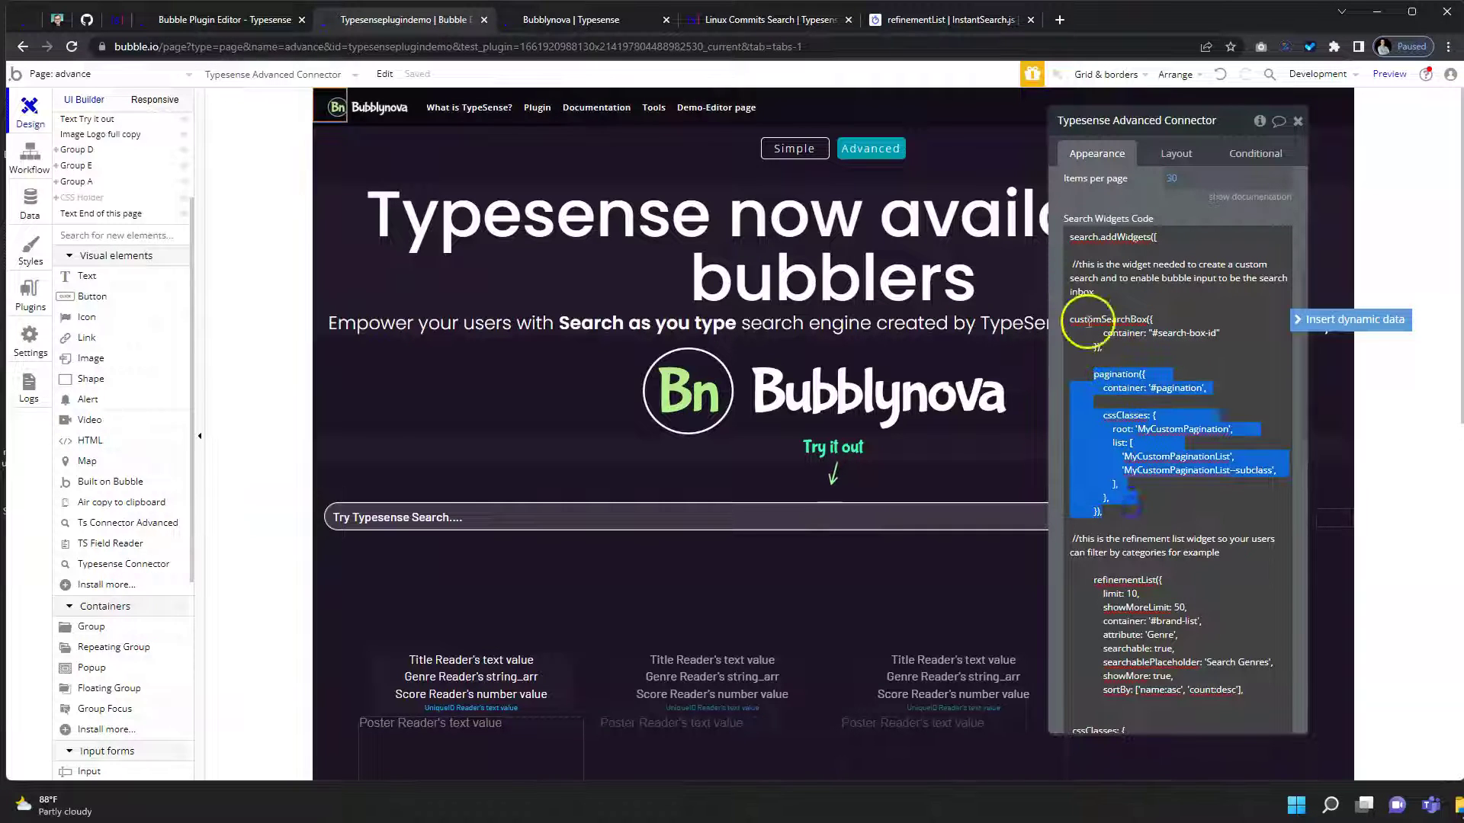
pyautogui.click(1117, 390)
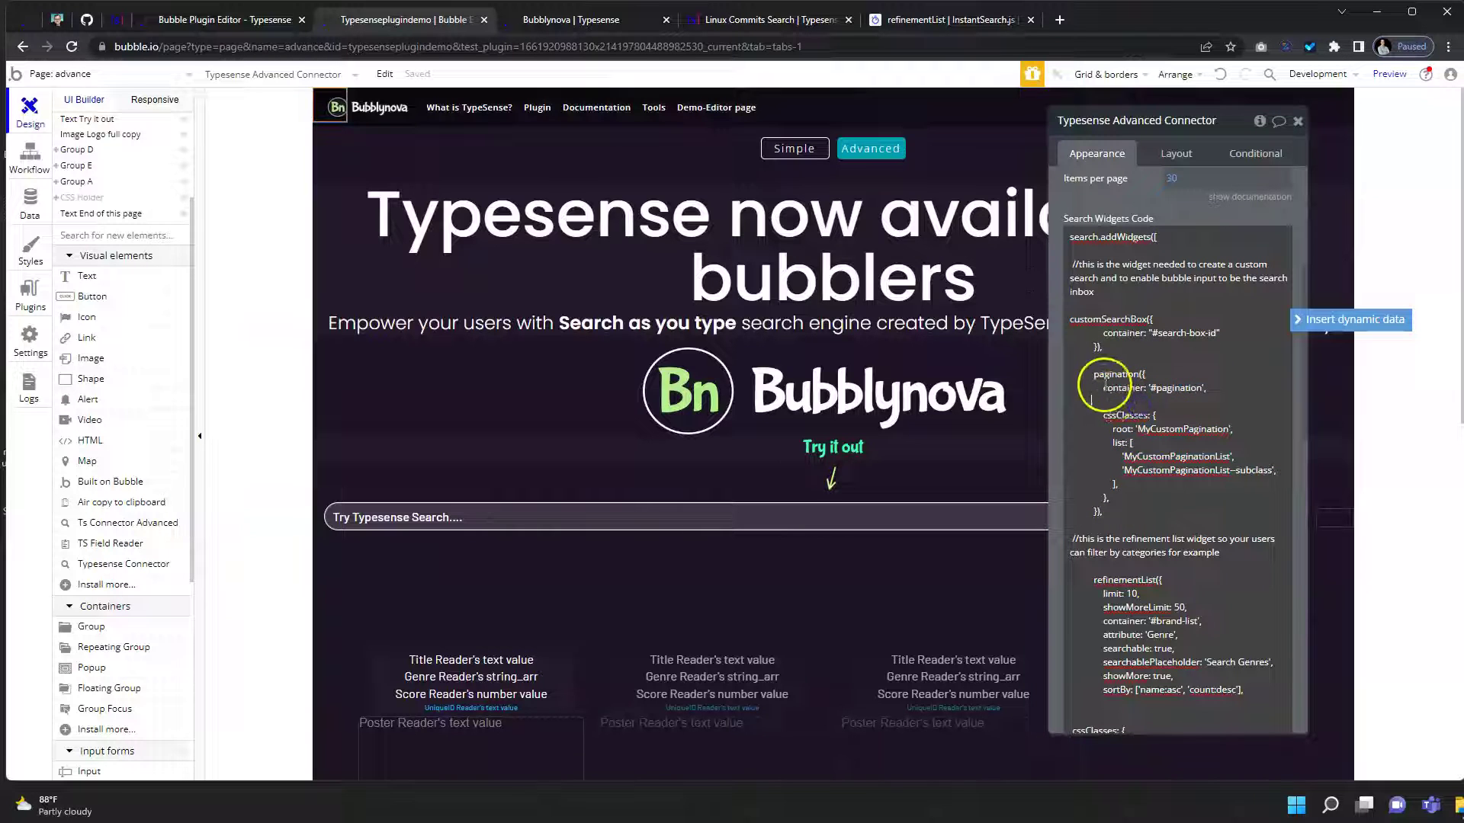
pyautogui.click(1106, 402)
pyautogui.moveTo(1103, 416); pyautogui.dragTo(1135, 498)
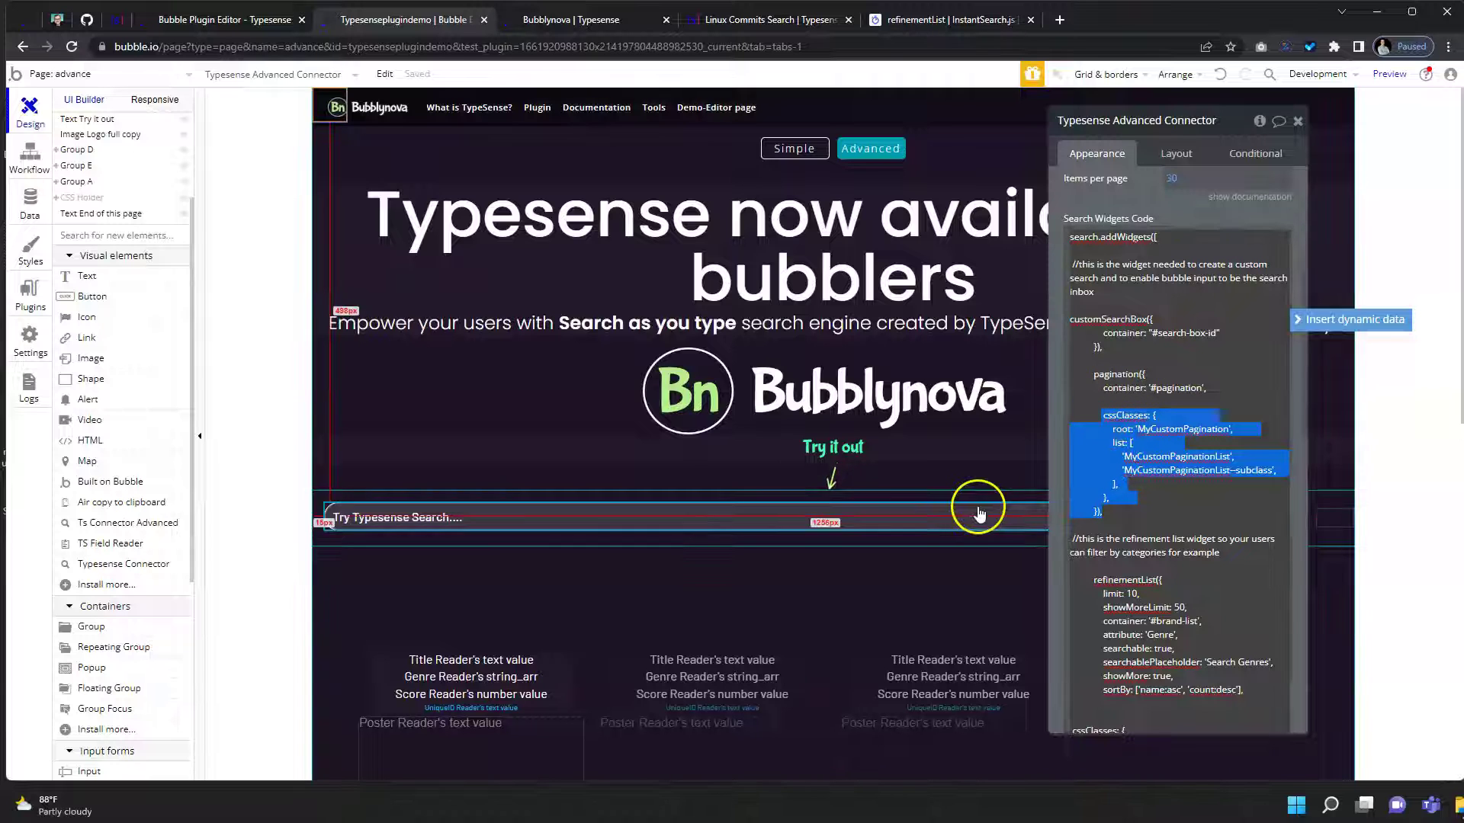
pyautogui.scroll(-3, 1098, 396)
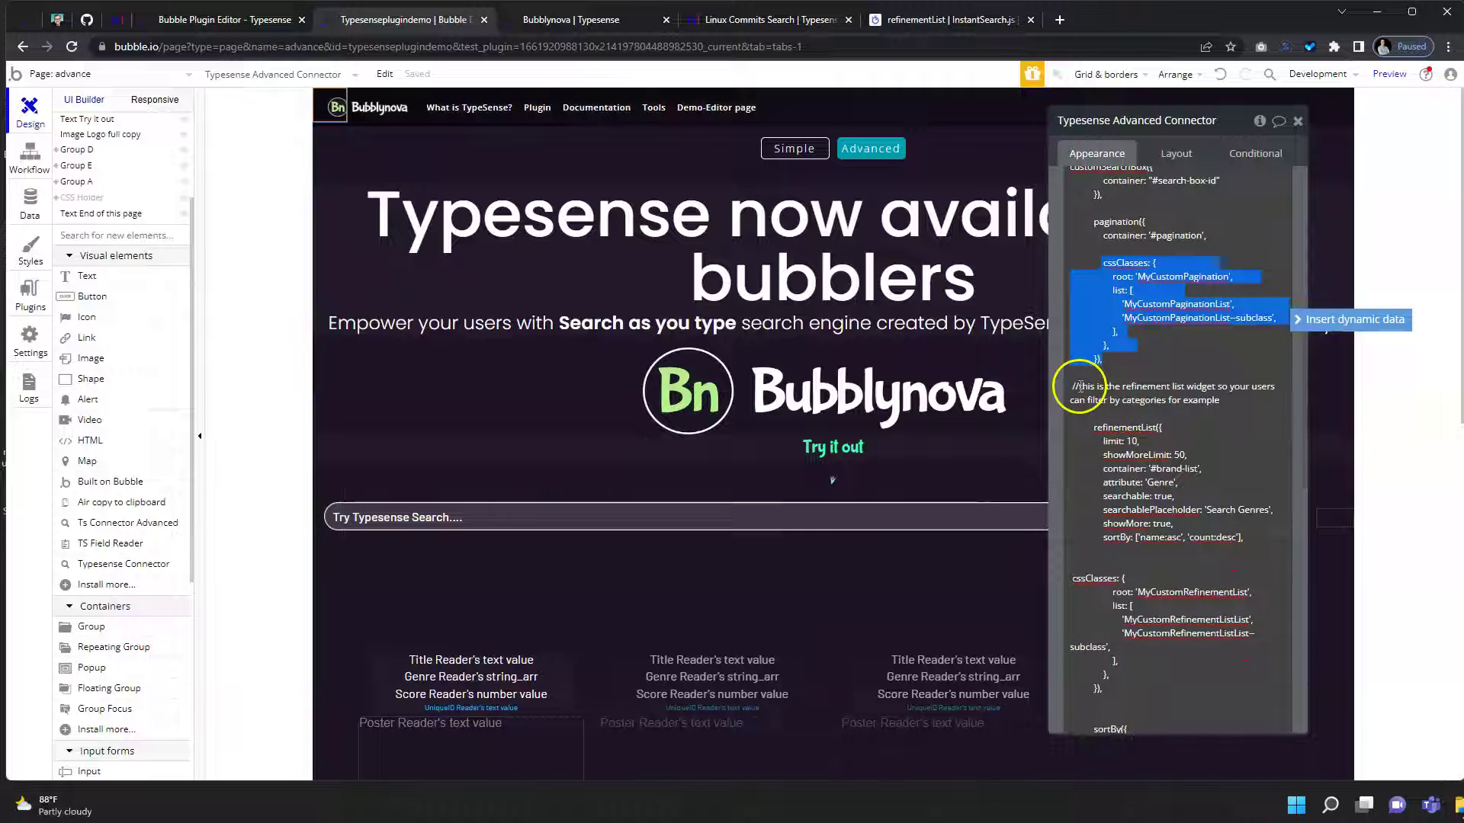
# Step: Highlight the whole refinementList widget, including its cssClasses block, in the Search Widgets Code
pyautogui.scroll(-5, 1181, 436)
pyautogui.scroll(3, 1182, 436)
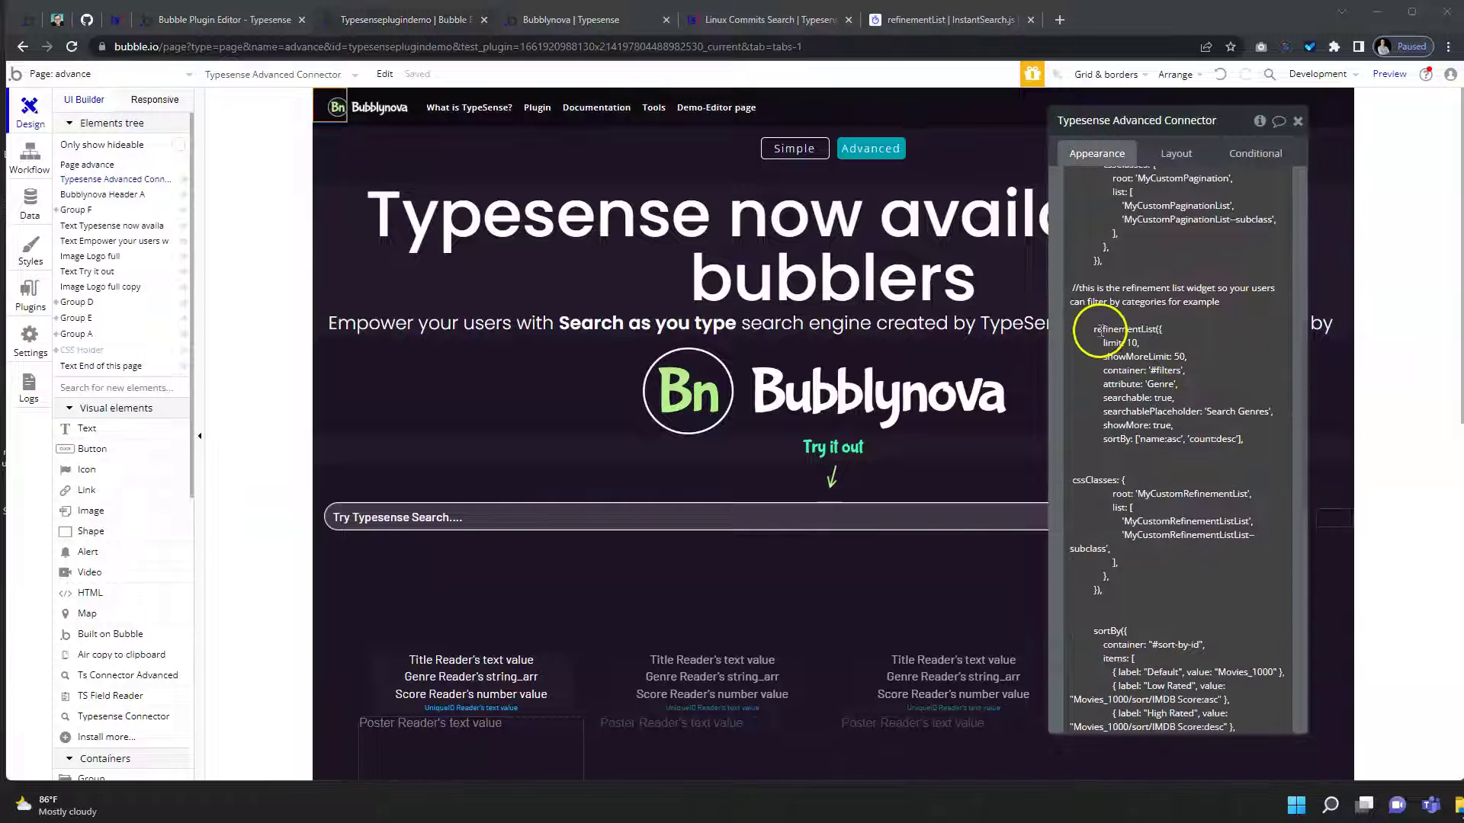
pyautogui.click(1091, 329)
pyautogui.hotkey('ctrl', 'a')
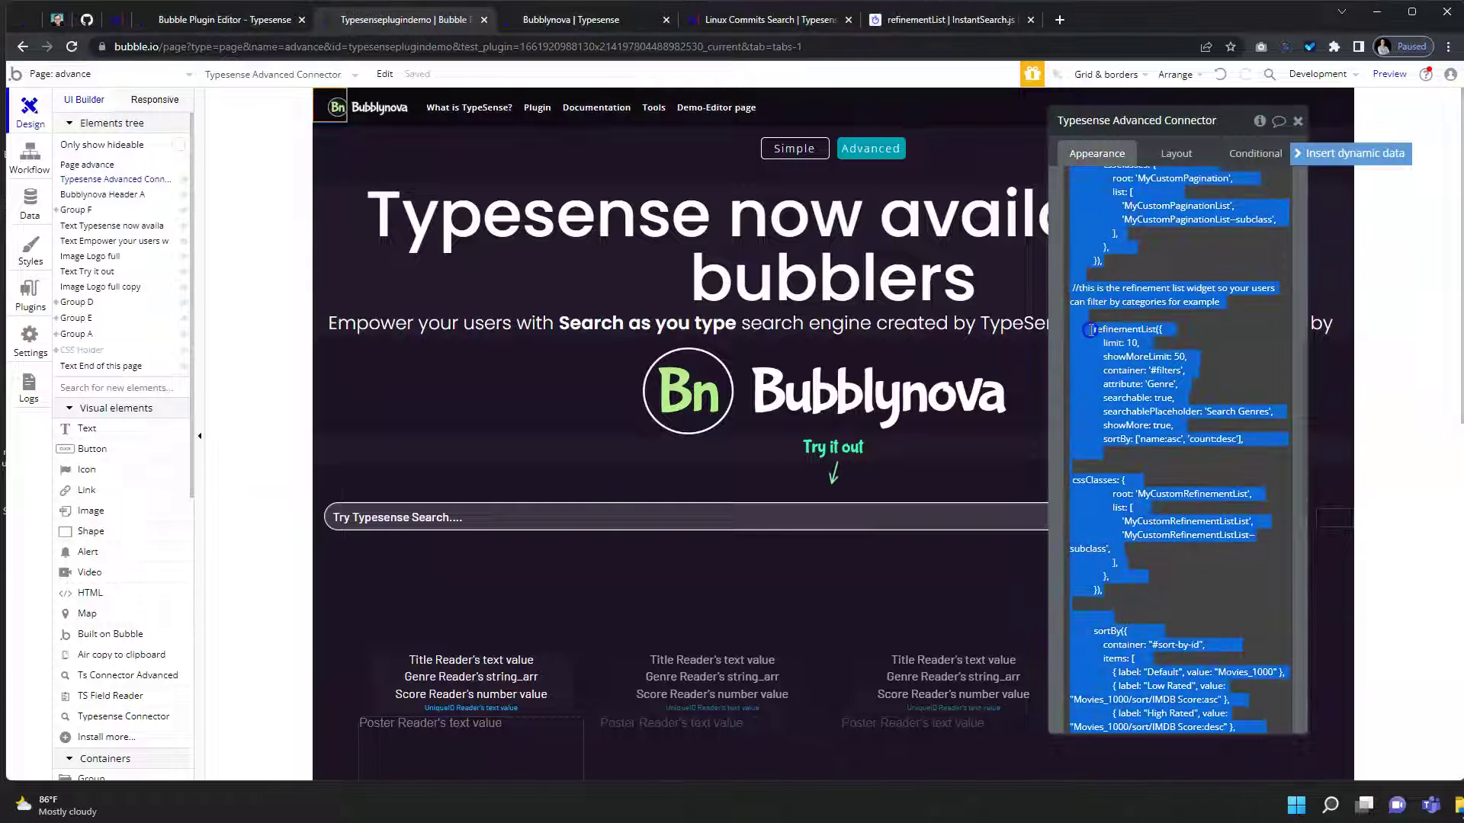
pyautogui.click(1091, 329)
pyautogui.moveTo(1094, 333); pyautogui.dragTo(1114, 604)
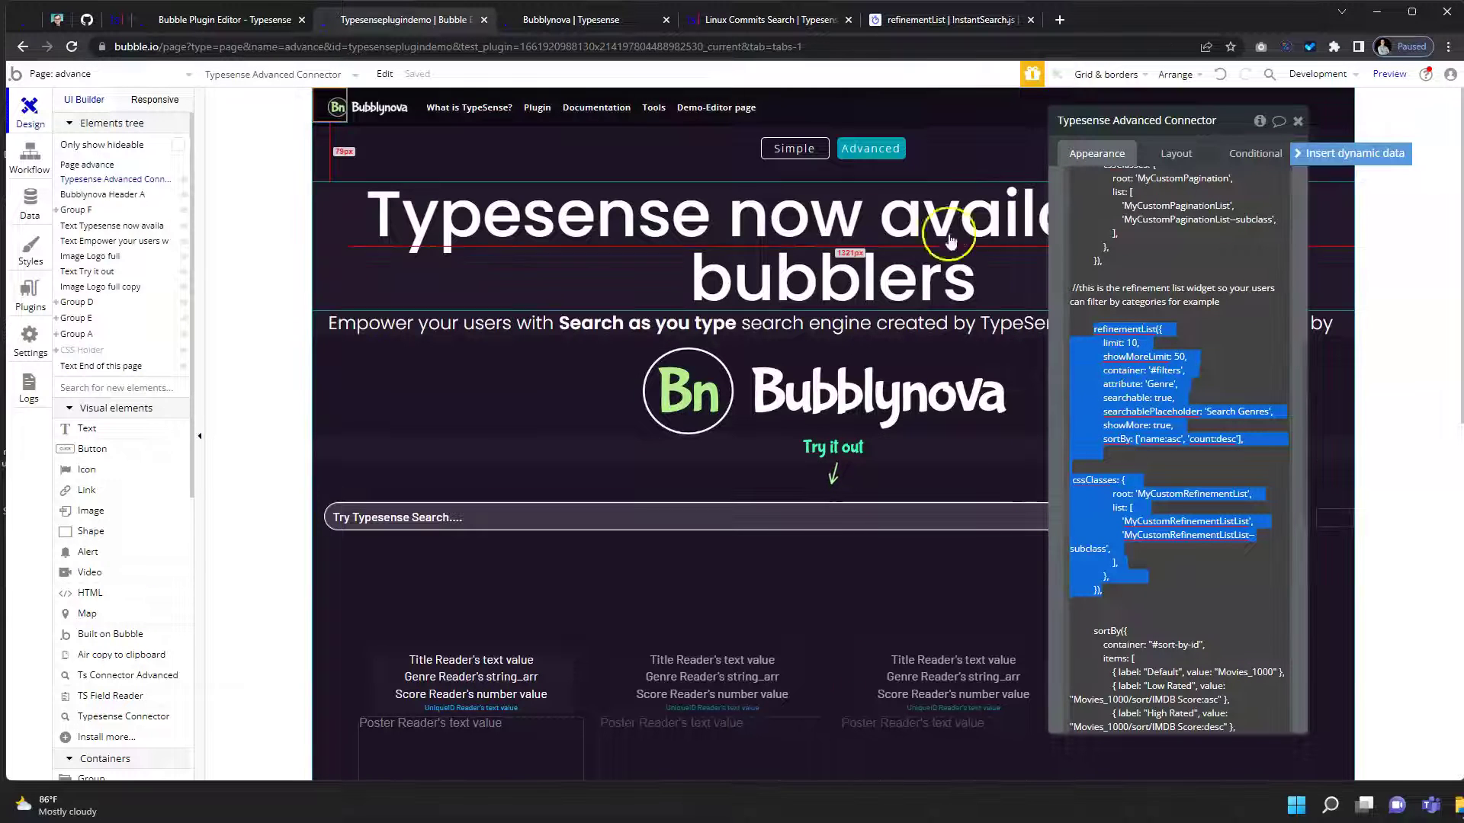
# Step: Switch to Algolia's refinementList documentation and examine the cssClasses option, its class list and code example
pyautogui.click(939, 26)
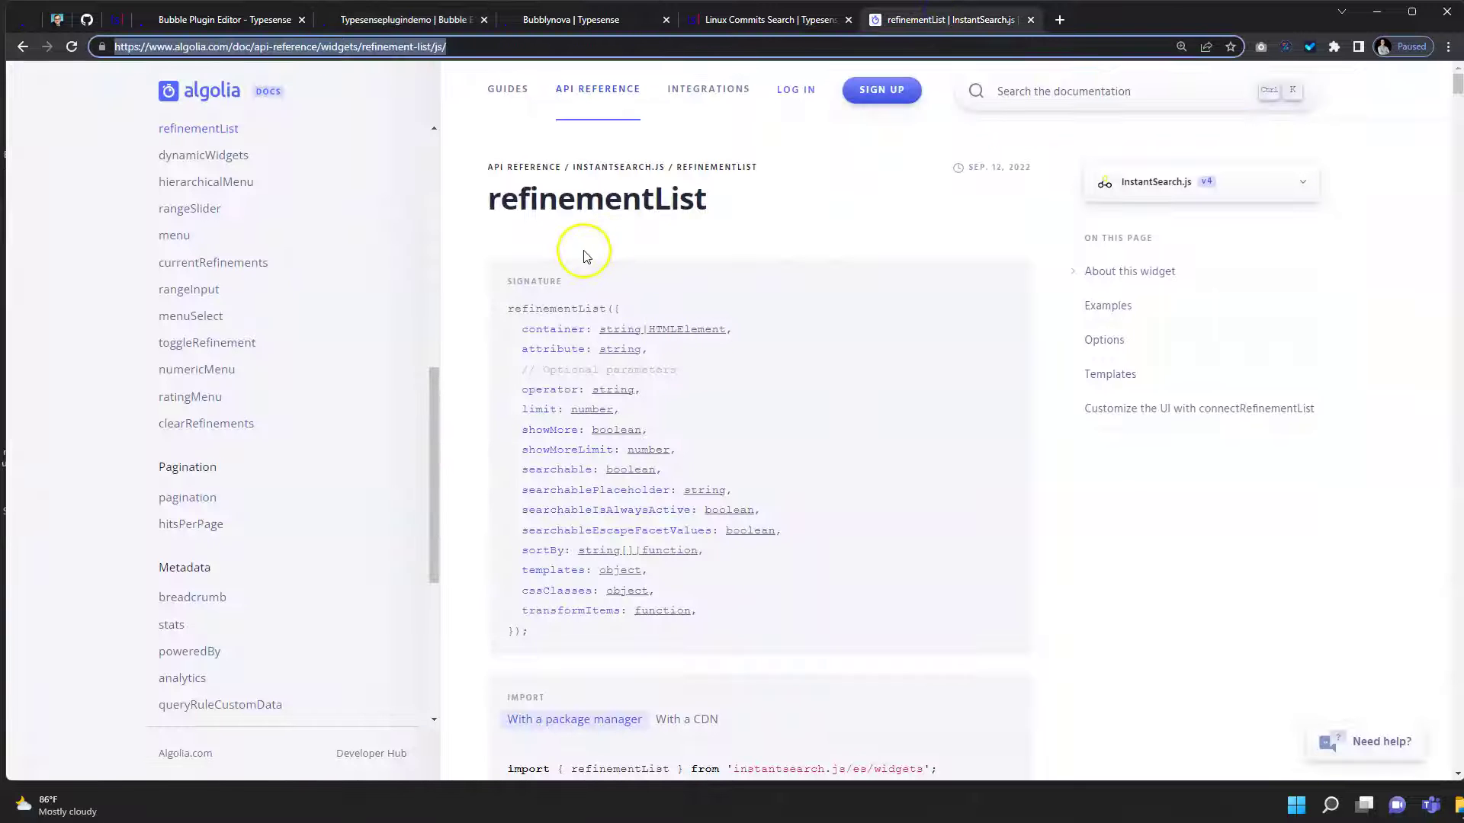
pyautogui.scroll(-1, 579, 256)
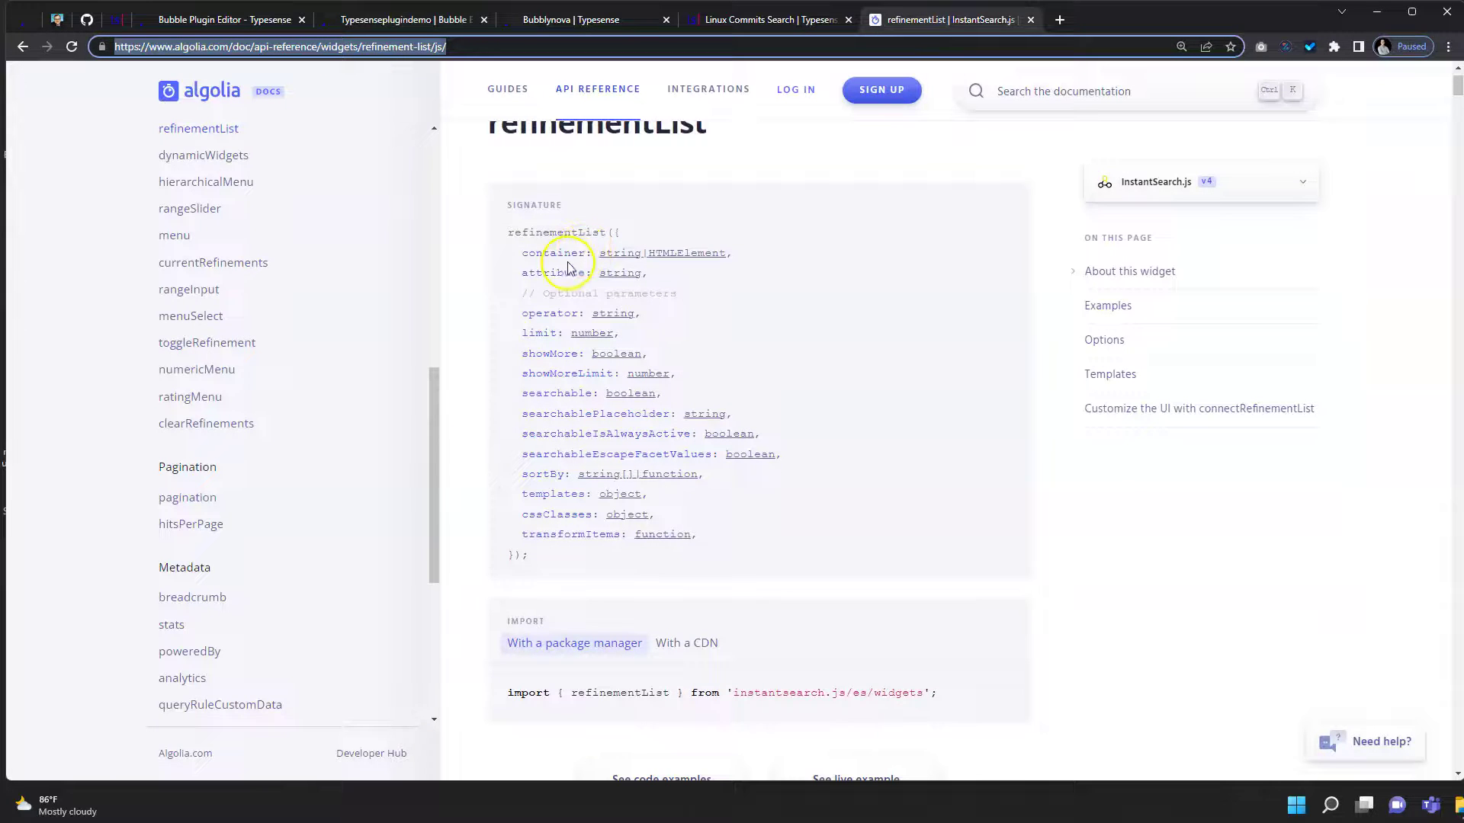
pyautogui.click(574, 521)
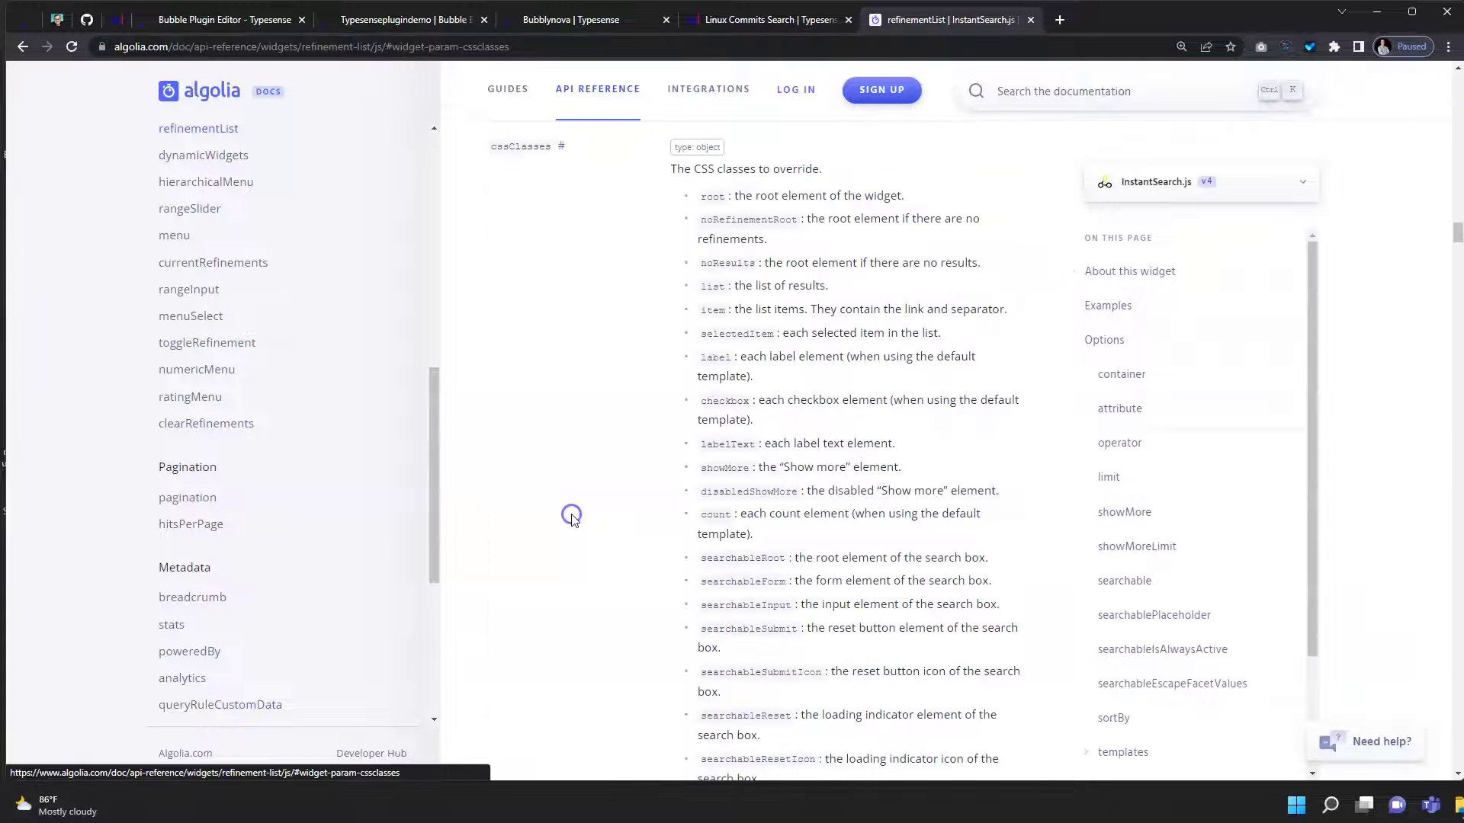
pyautogui.scroll(-4, 789, 190)
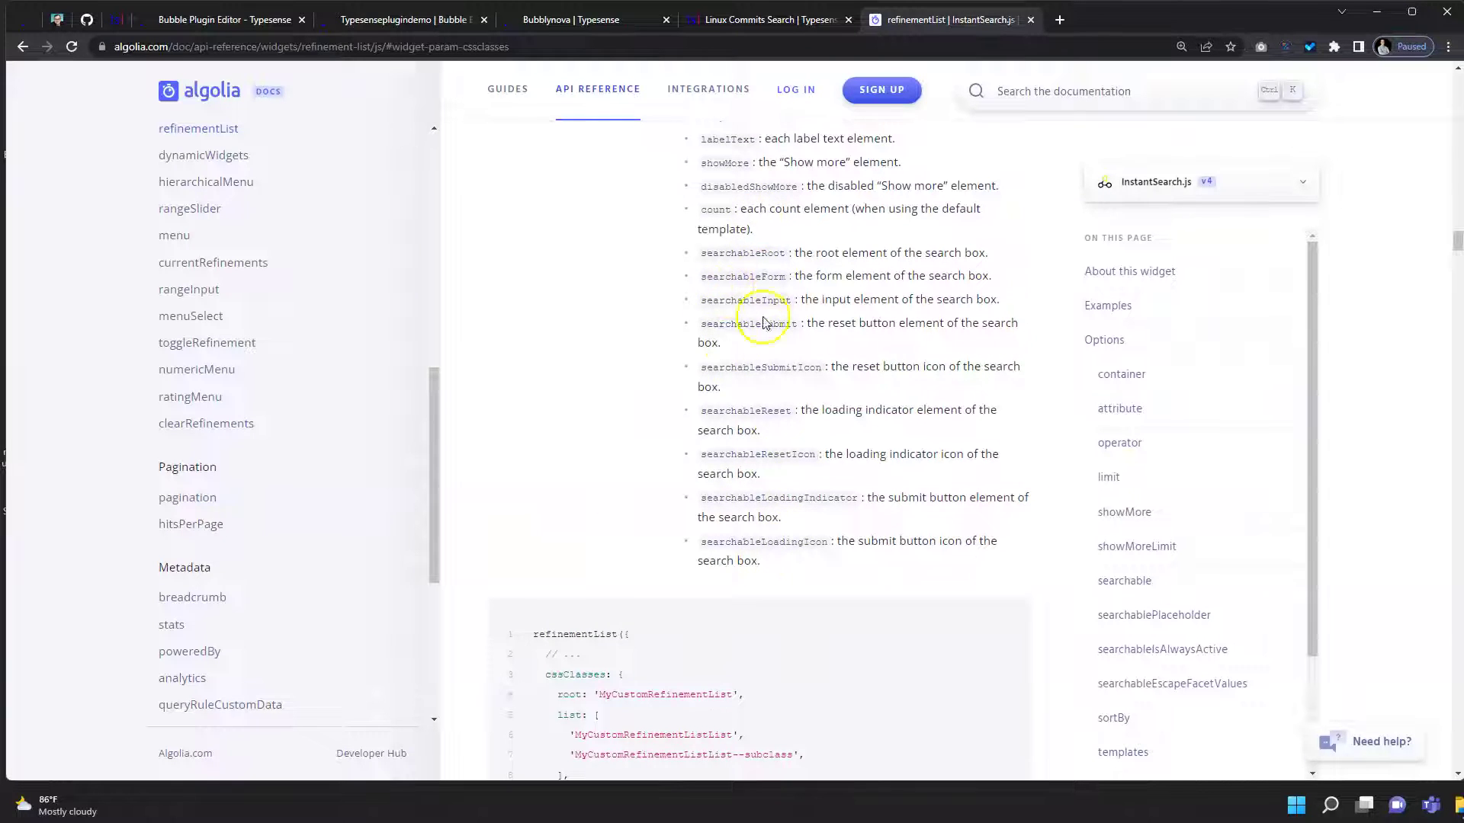
pyautogui.scroll(-1, 778, 400)
pyautogui.scroll(3, 778, 397)
pyautogui.scroll(-5, 610, 420)
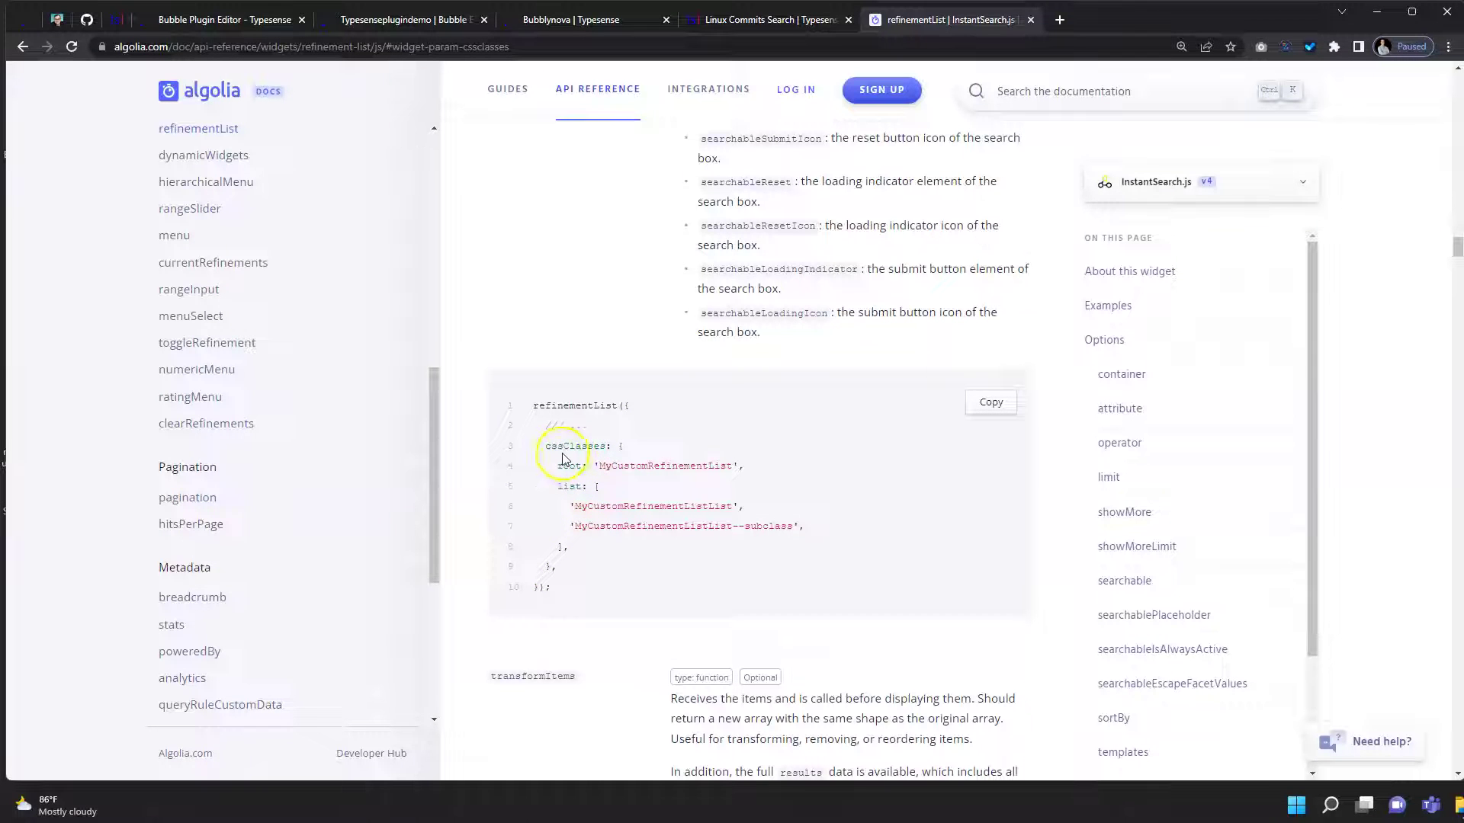
pyautogui.scroll(3, 778, 401)
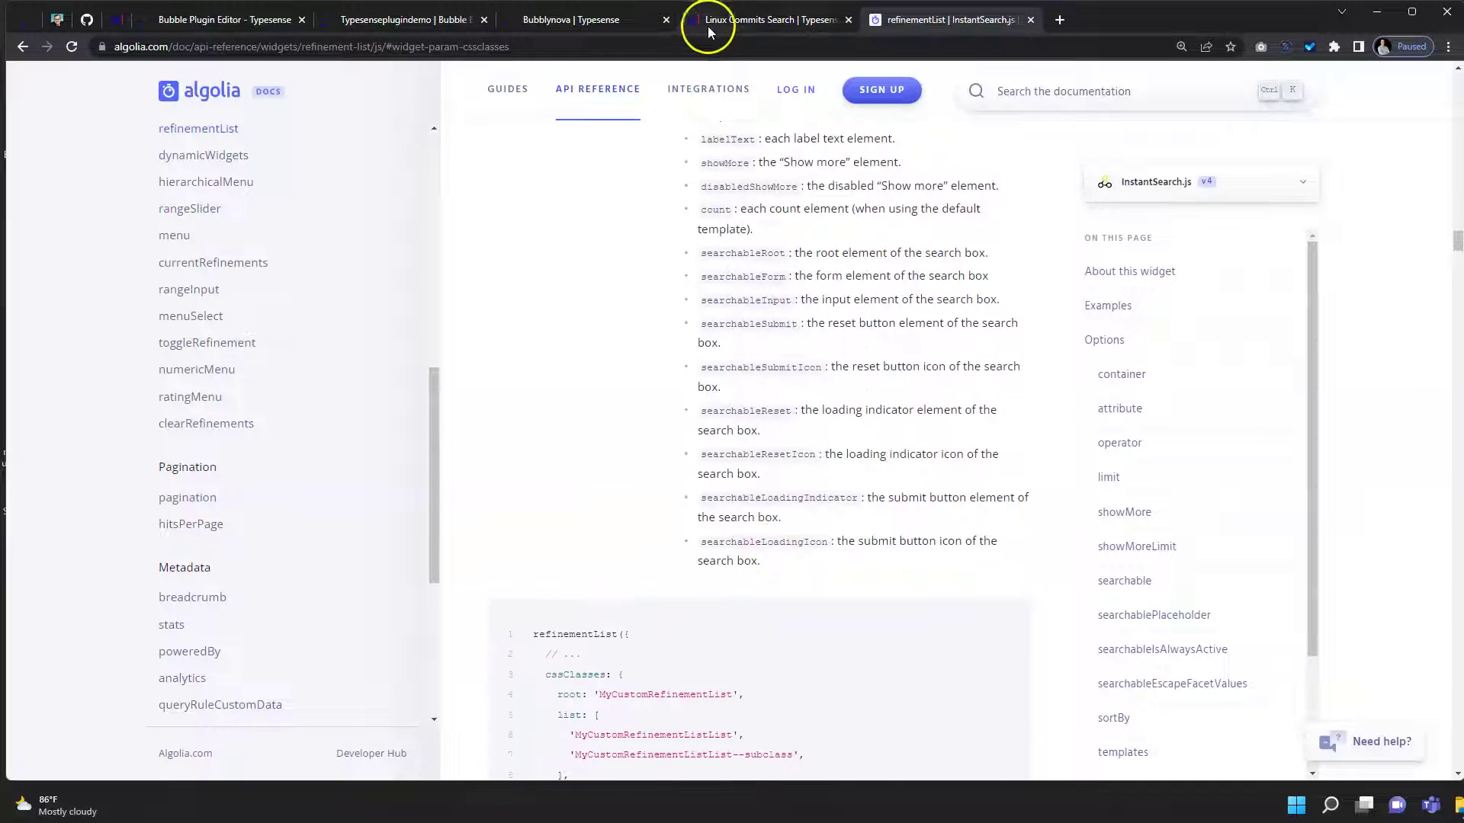
# Step: Return to the Bubble editor and highlight the sortBy widget's container and items, followed by its cssClasses block
pyautogui.click(614, 23)
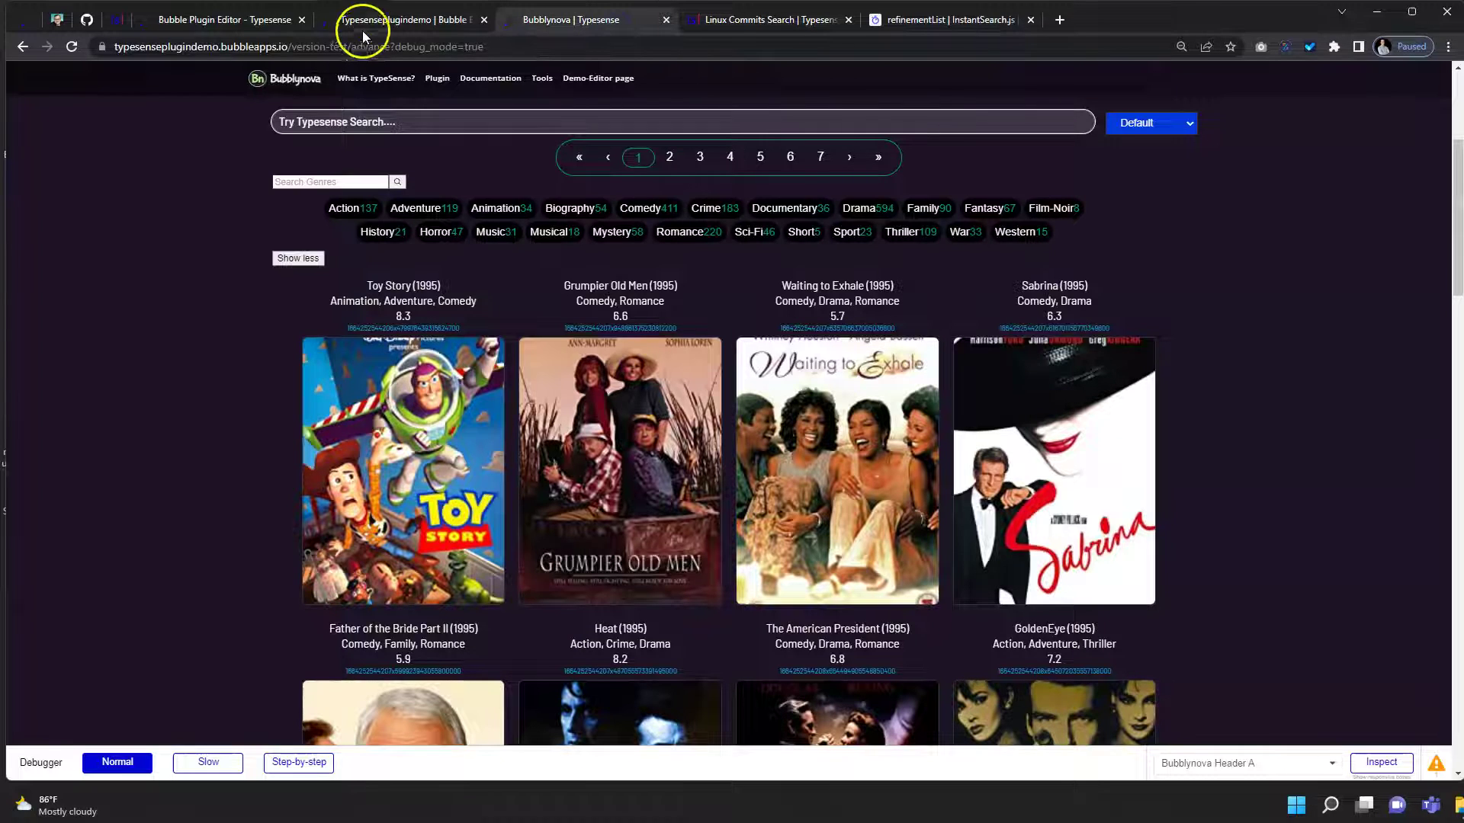
pyautogui.click(408, 21)
pyautogui.click(1080, 232)
pyautogui.hotkey('ctrl', 'a')
pyautogui.scroll(-2, 1173, 398)
pyautogui.click(1174, 398)
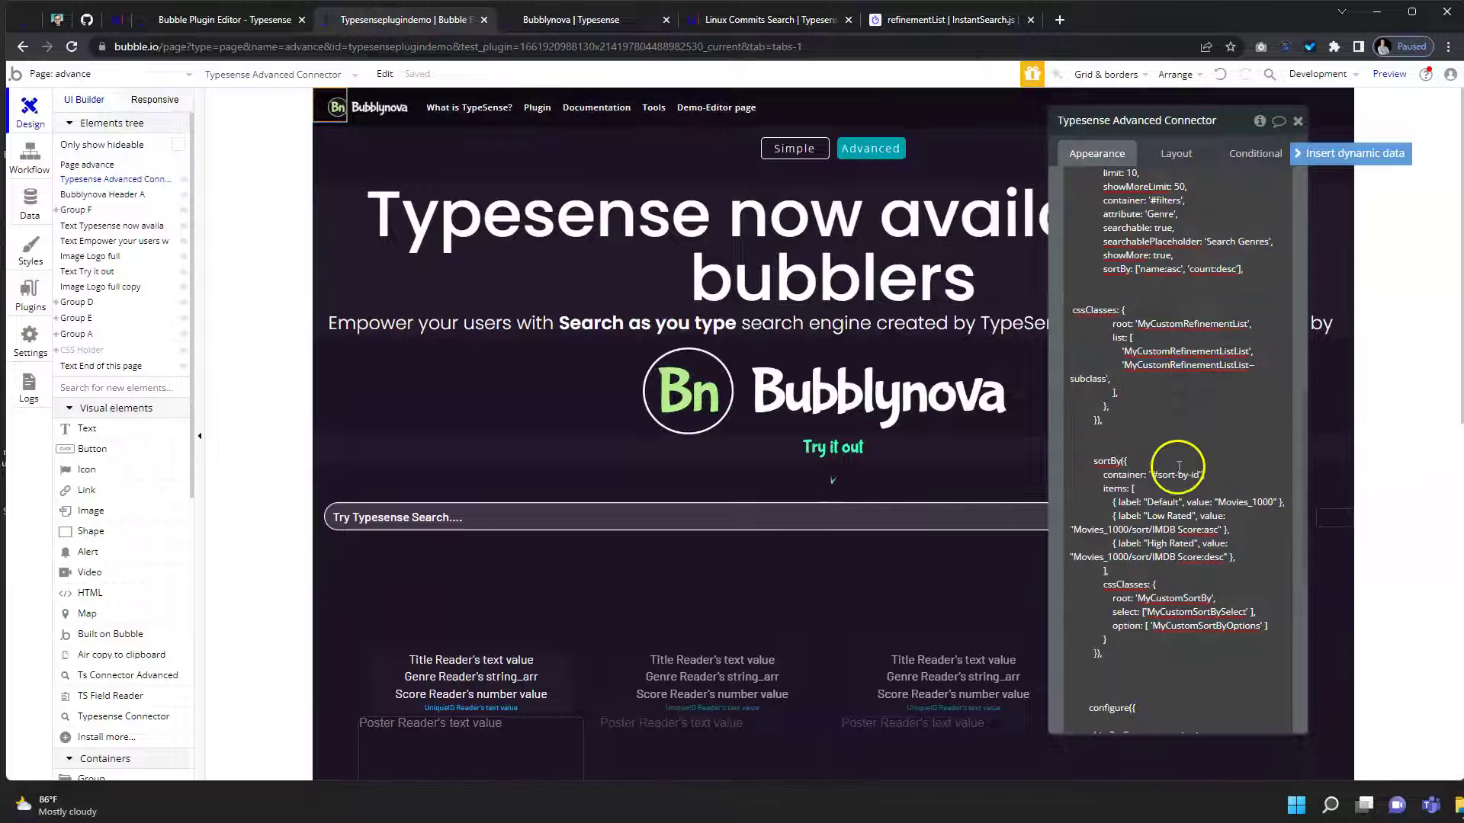
pyautogui.scroll(-2, 1144, 427)
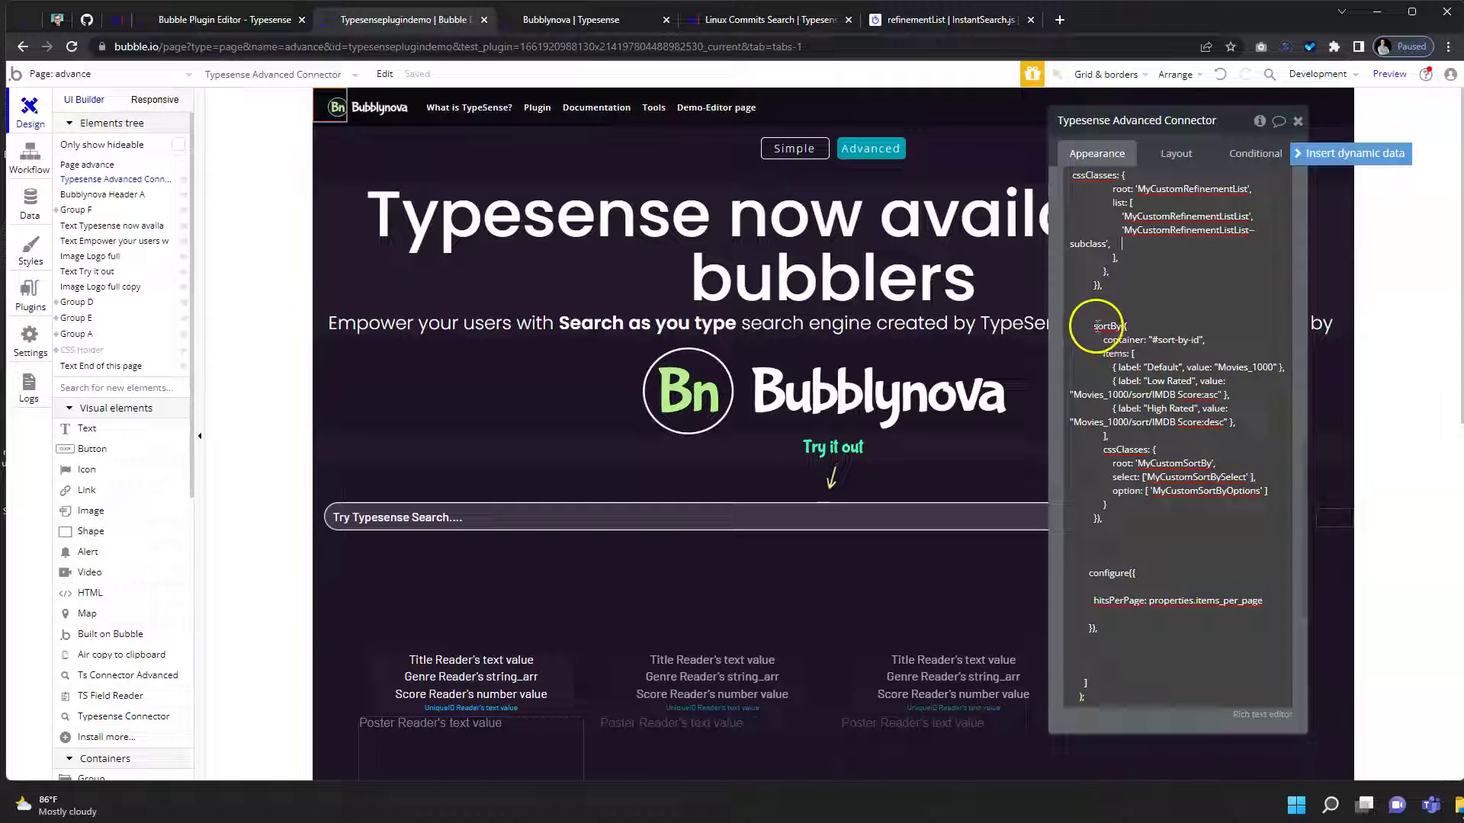
pyautogui.moveTo(1099, 329); pyautogui.dragTo(1150, 432)
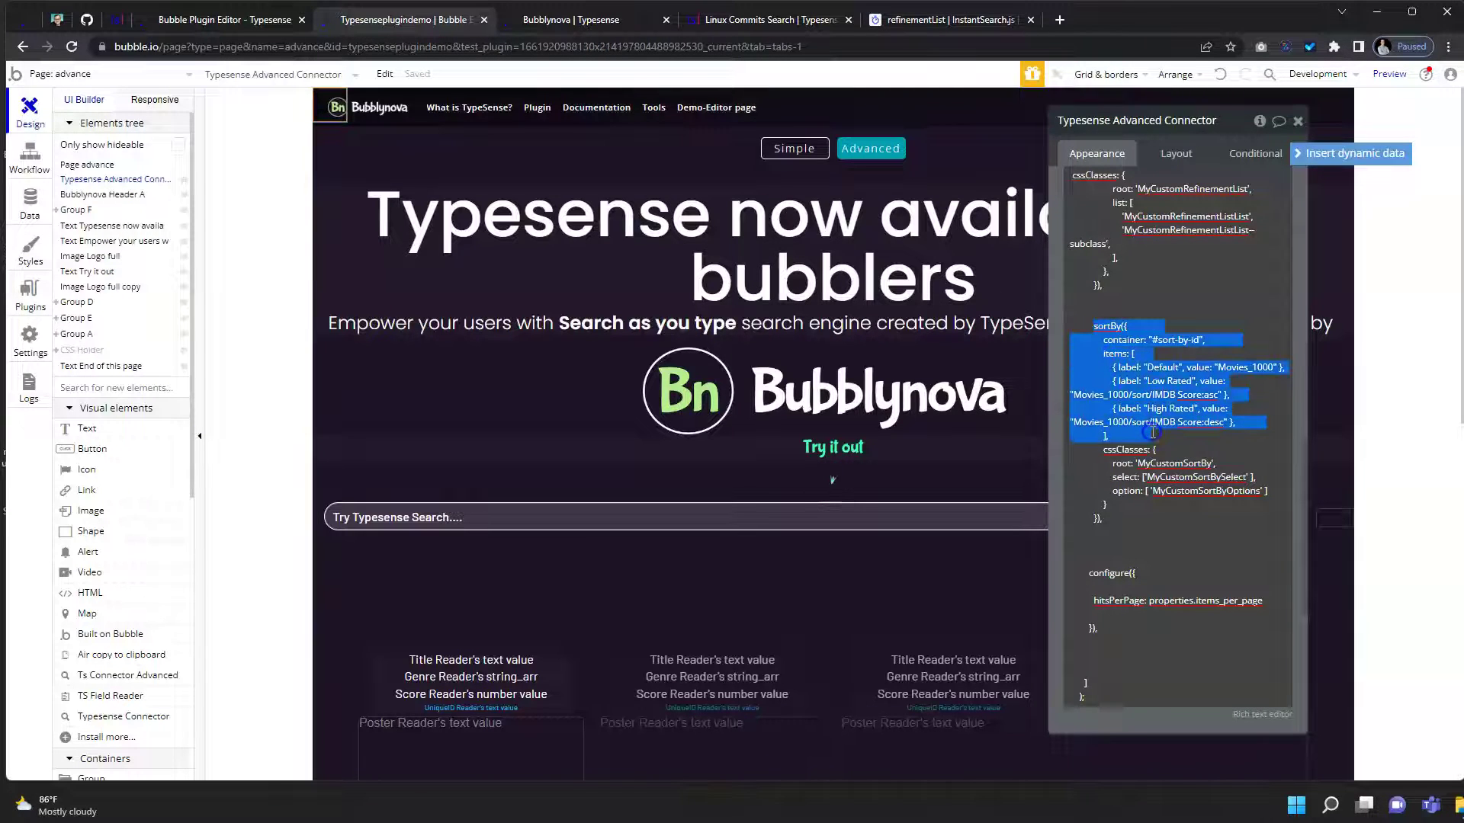
pyautogui.moveTo(1102, 450); pyautogui.dragTo(1131, 518)
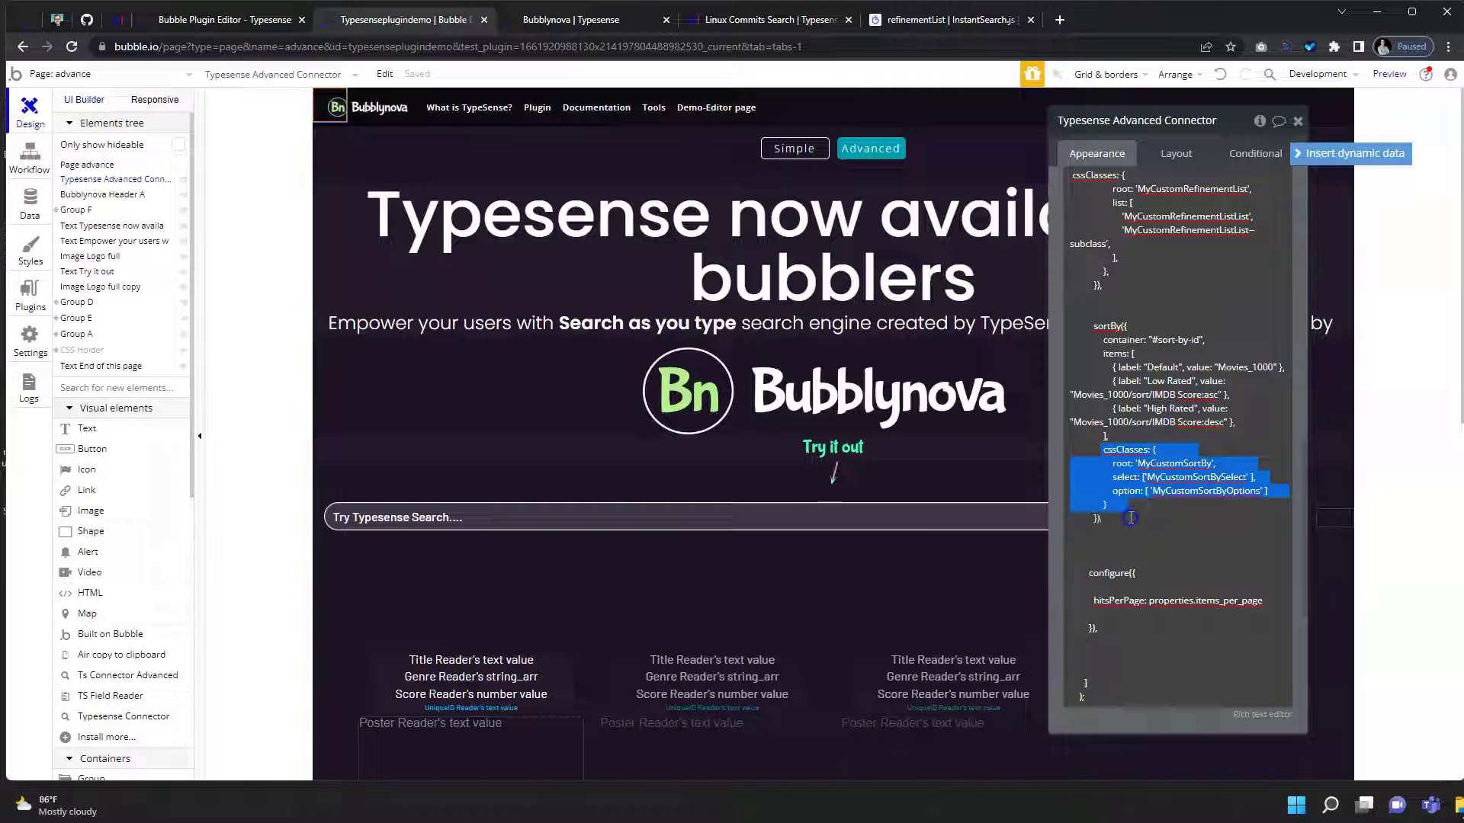
# Step: Compare the configure block's hitsPerPage setting with the connector's Items per page field
pyautogui.scroll(-1, 1136, 522)
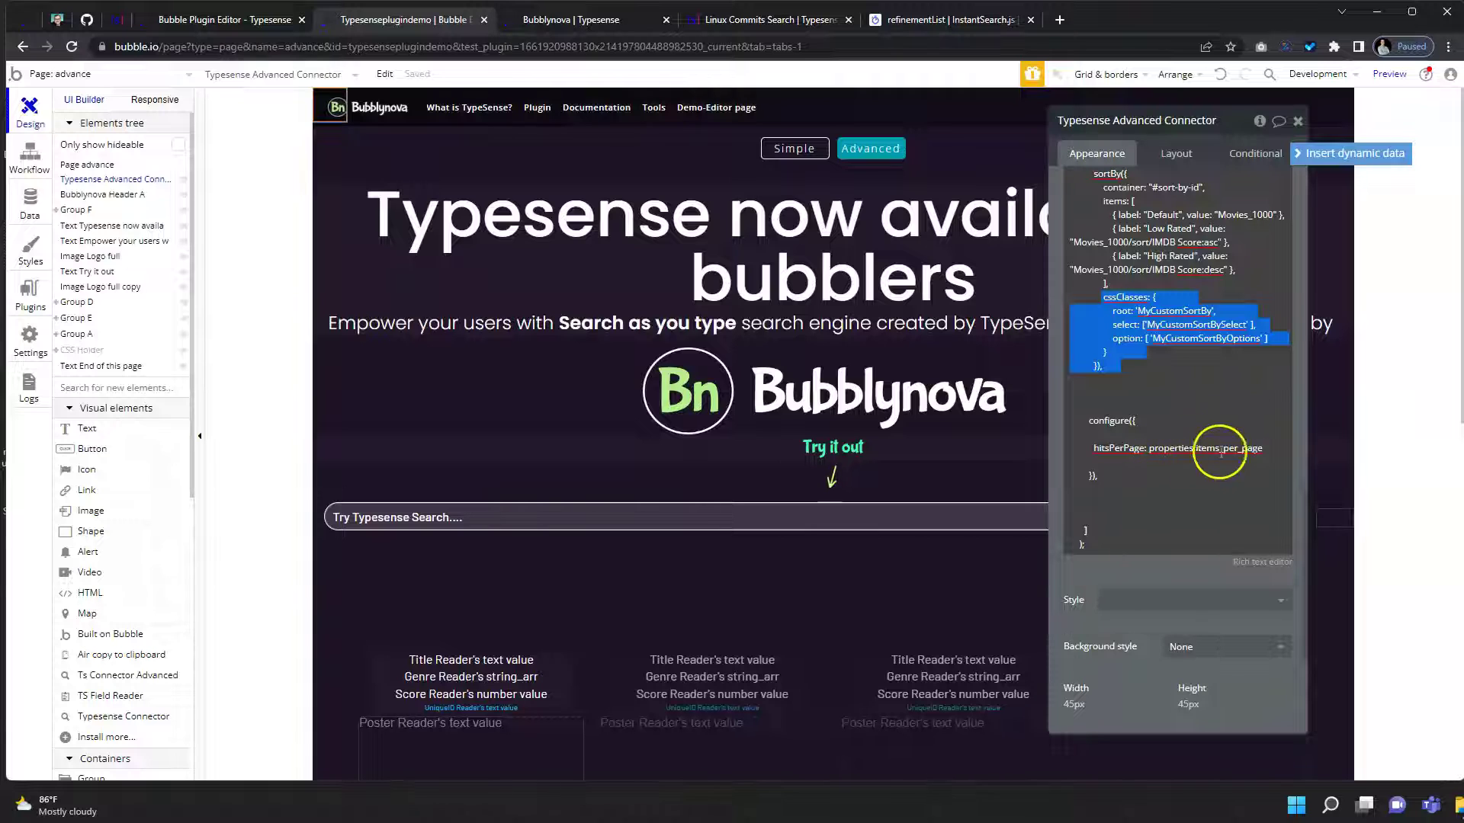
pyautogui.scroll(15, 1171, 435)
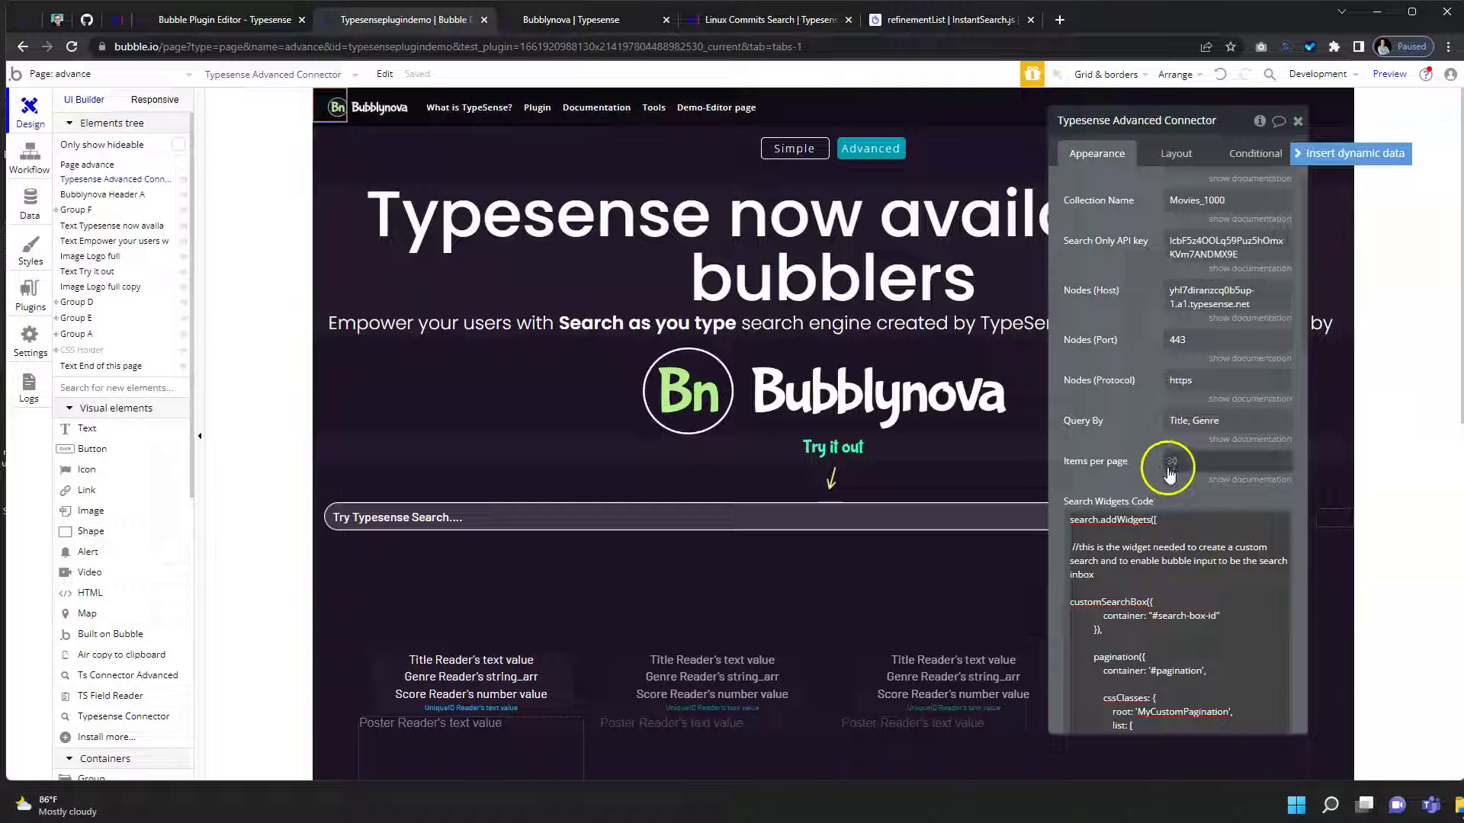
pyautogui.scroll(-6, 1185, 469)
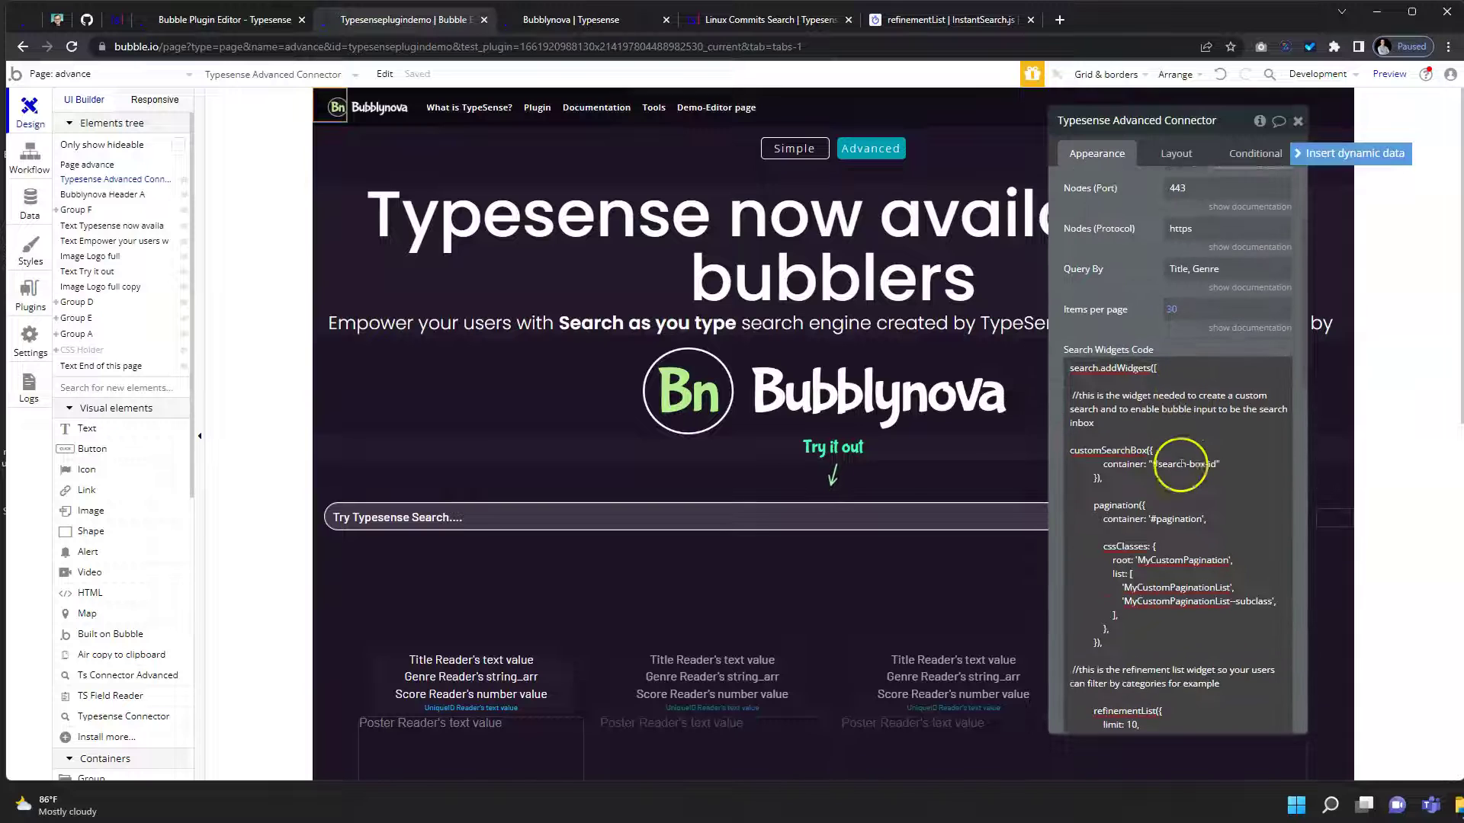
pyautogui.scroll(-6, 1181, 464)
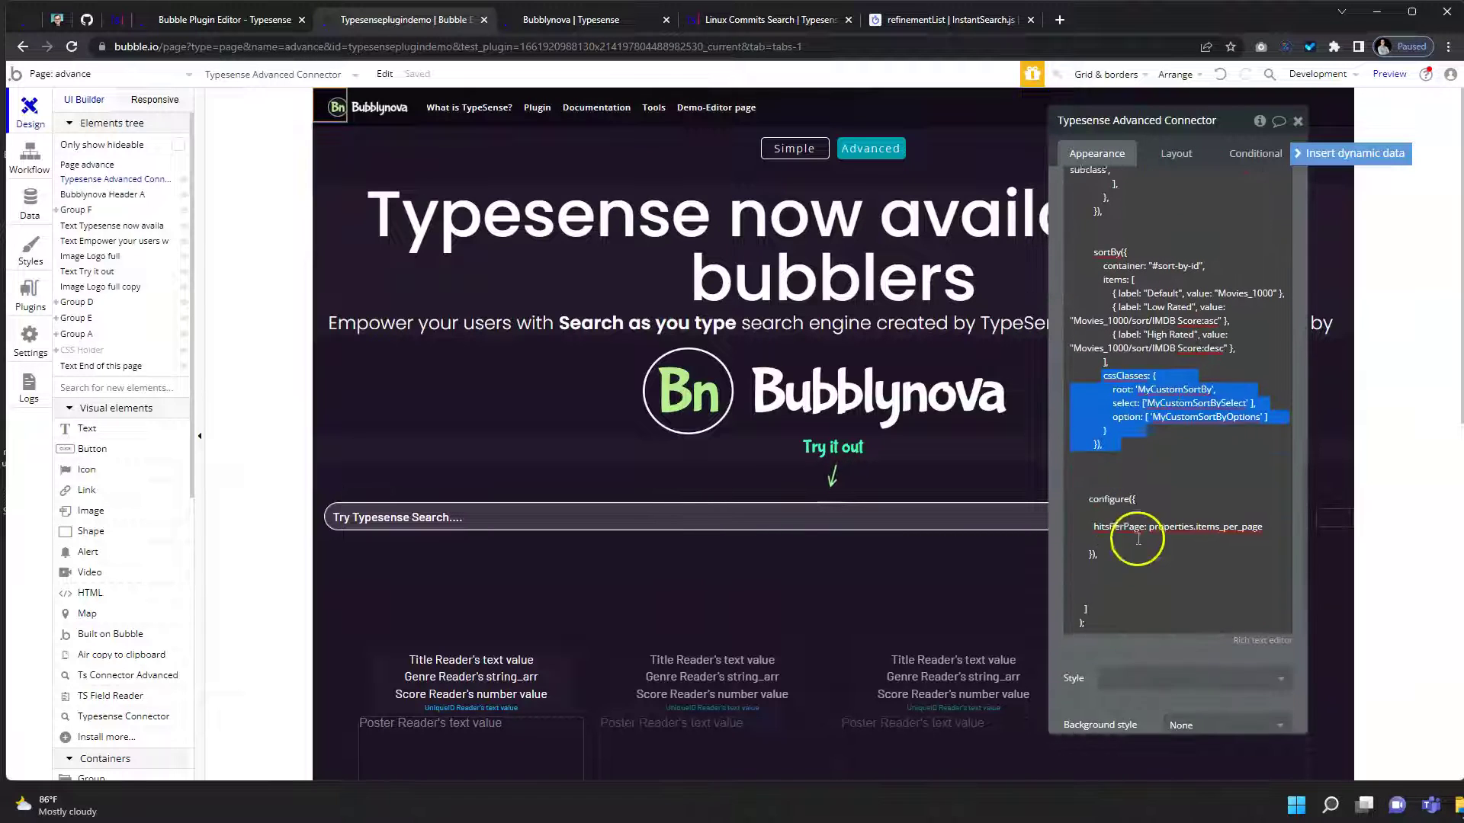
# Step: Highlight the root and 'MyCustomRefinementListList--subclass' class names in the refinementList widget's cssClasses block
pyautogui.scroll(8, 1144, 554)
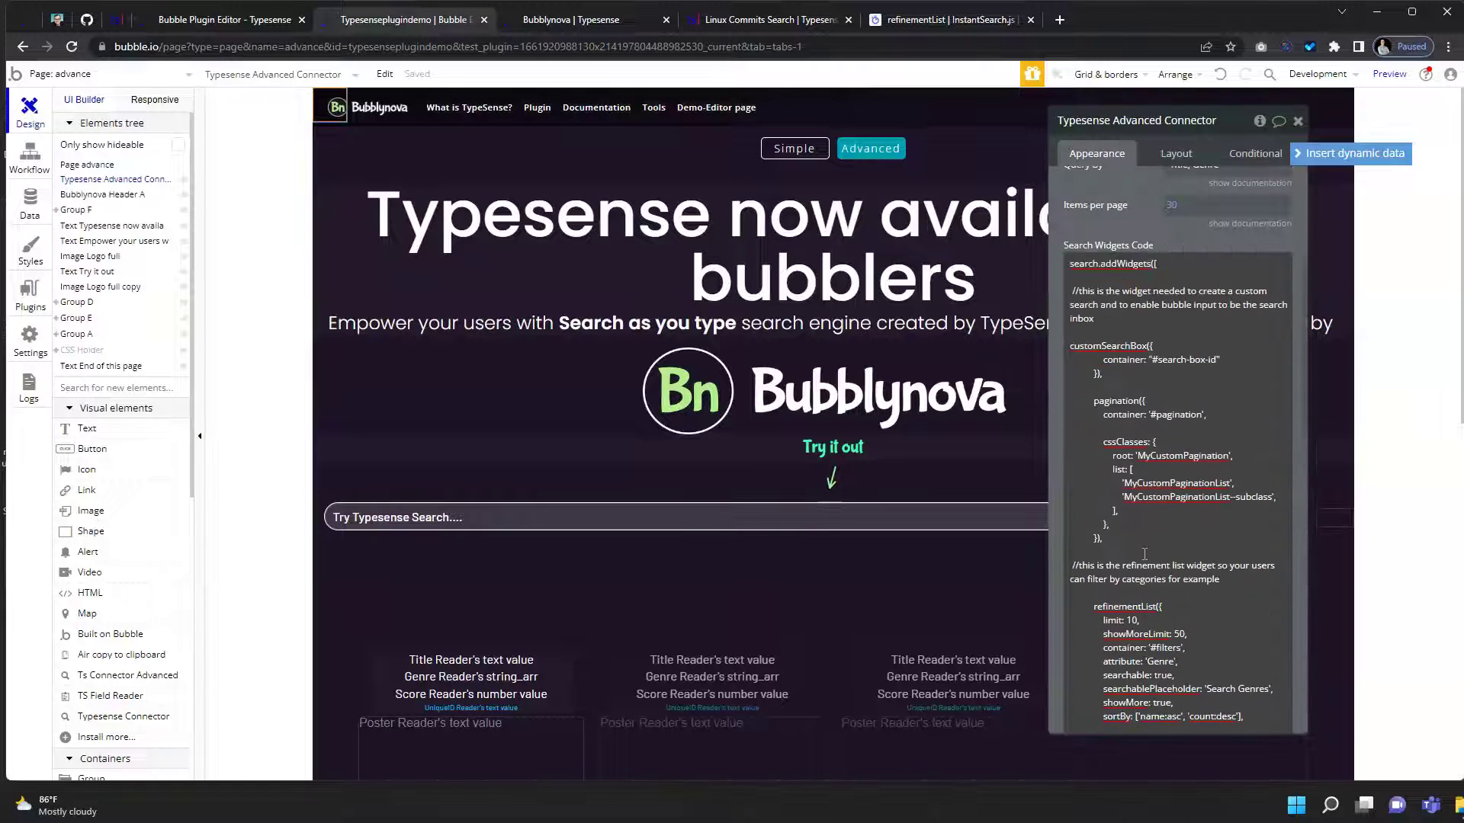
pyautogui.scroll(-1, 1182, 395)
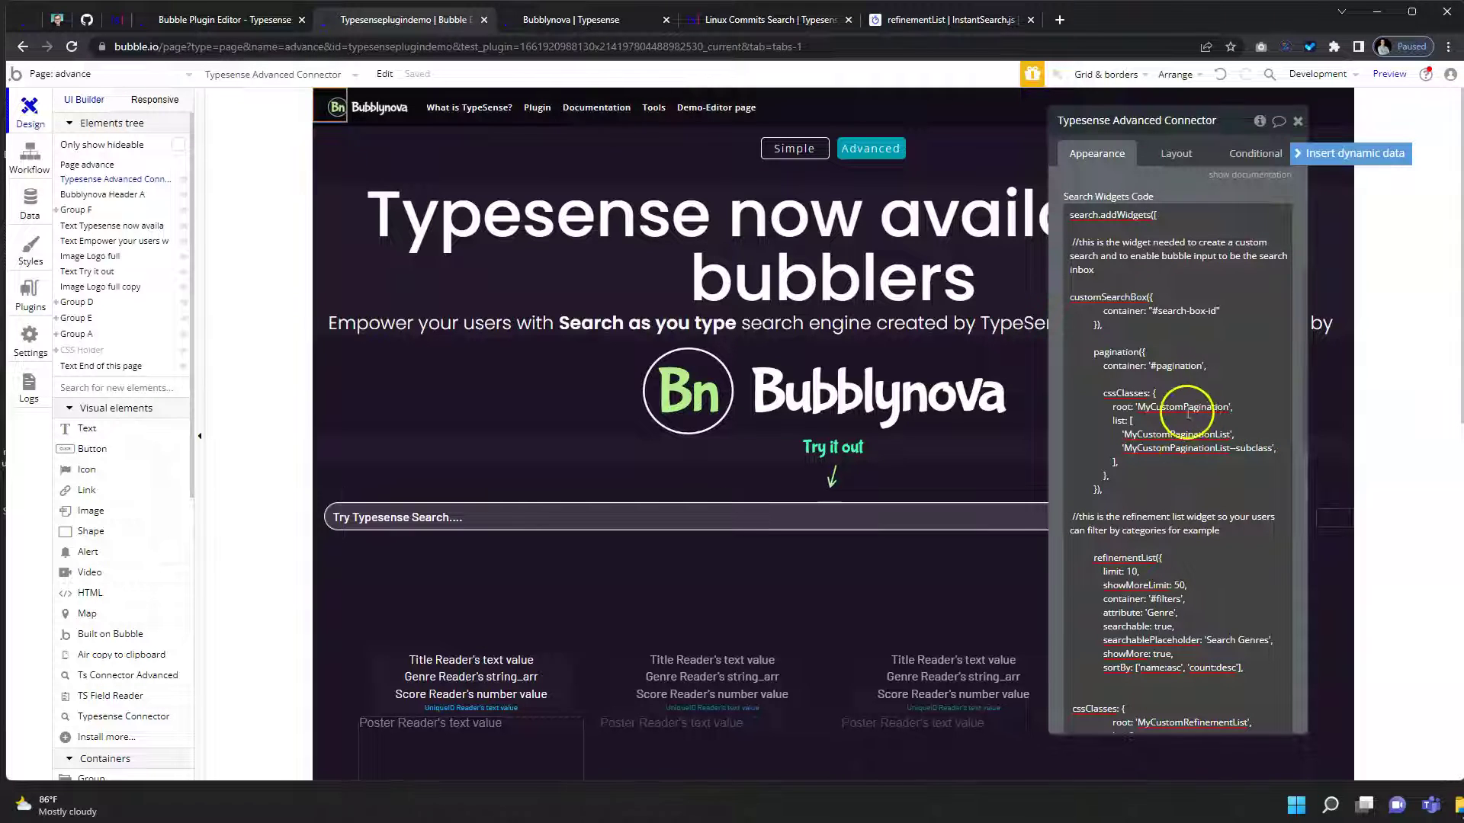
pyautogui.scroll(-3, 1126, 402)
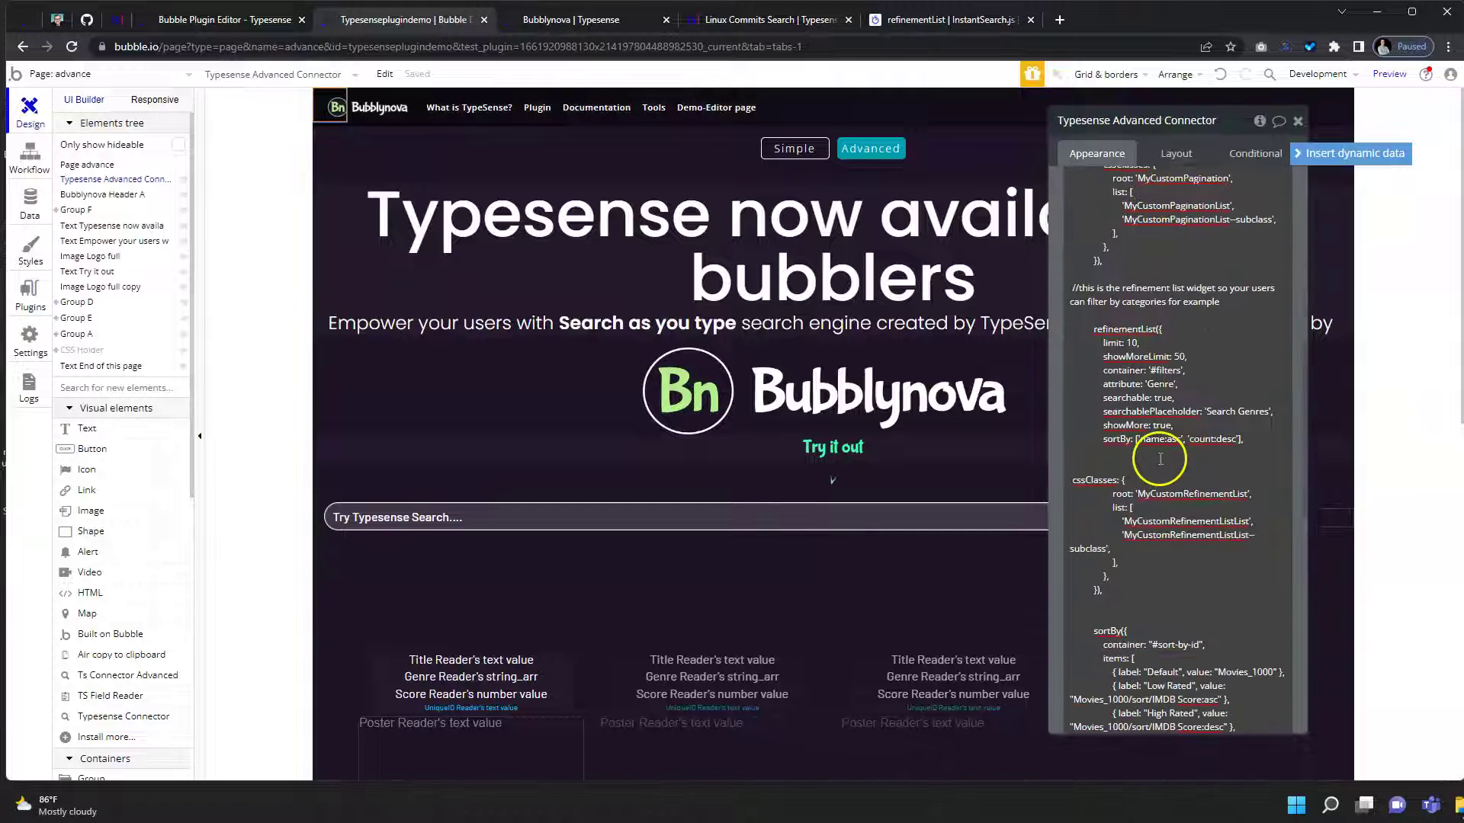
pyautogui.scroll(-1, 1139, 456)
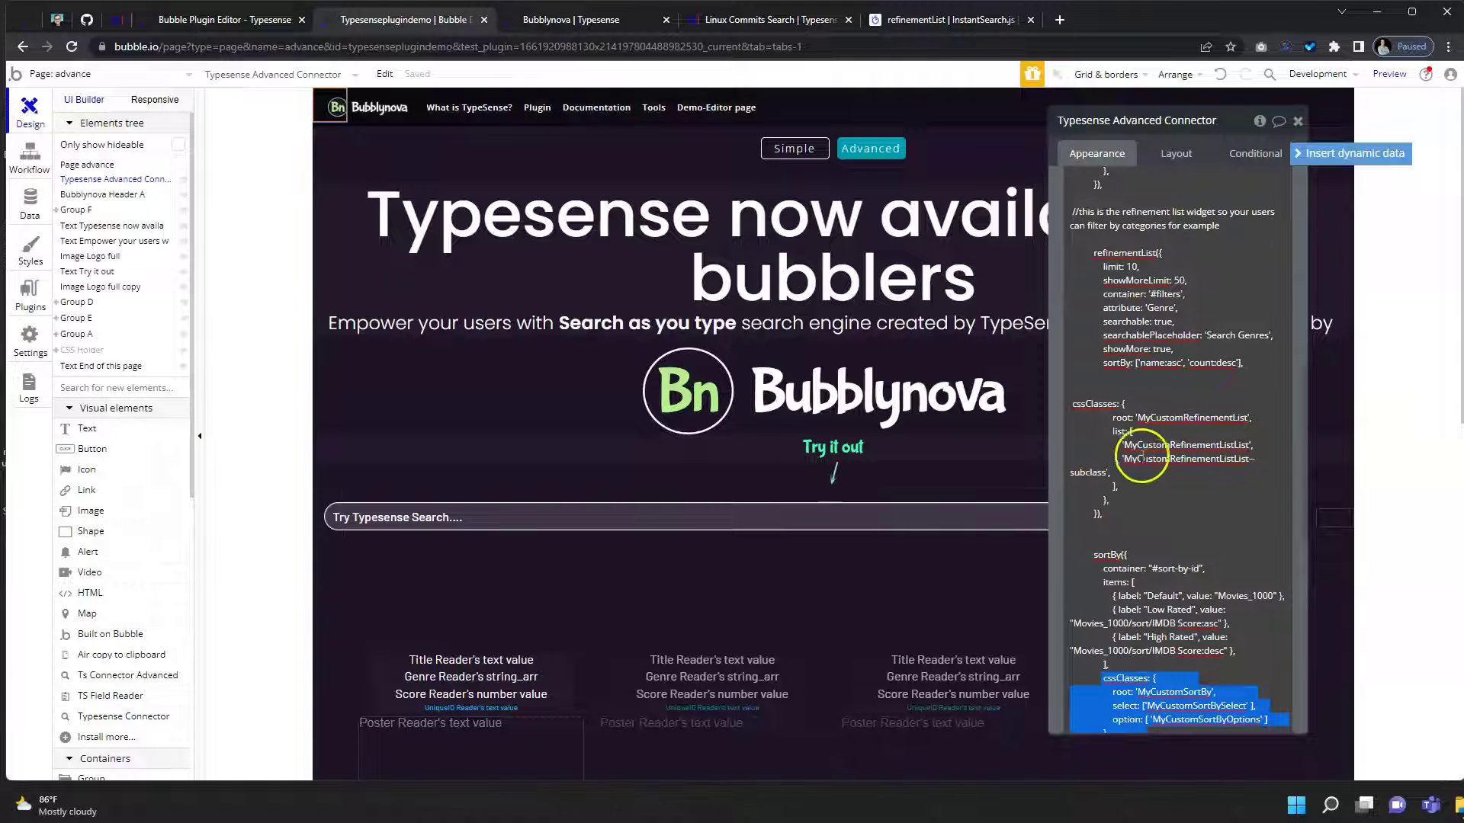
pyautogui.moveTo(1139, 419); pyautogui.dragTo(1199, 418)
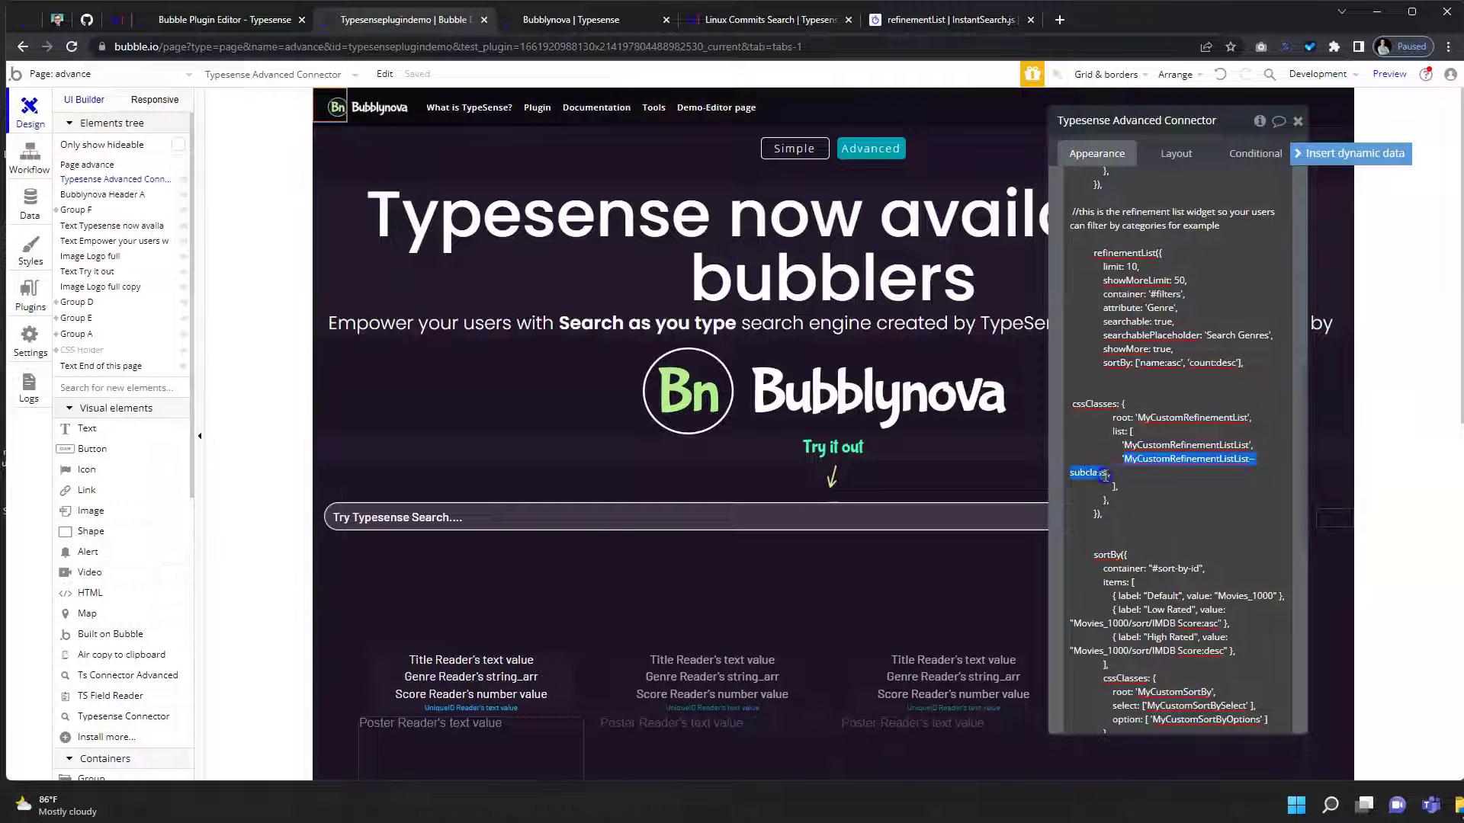
pyautogui.click(1172, 466)
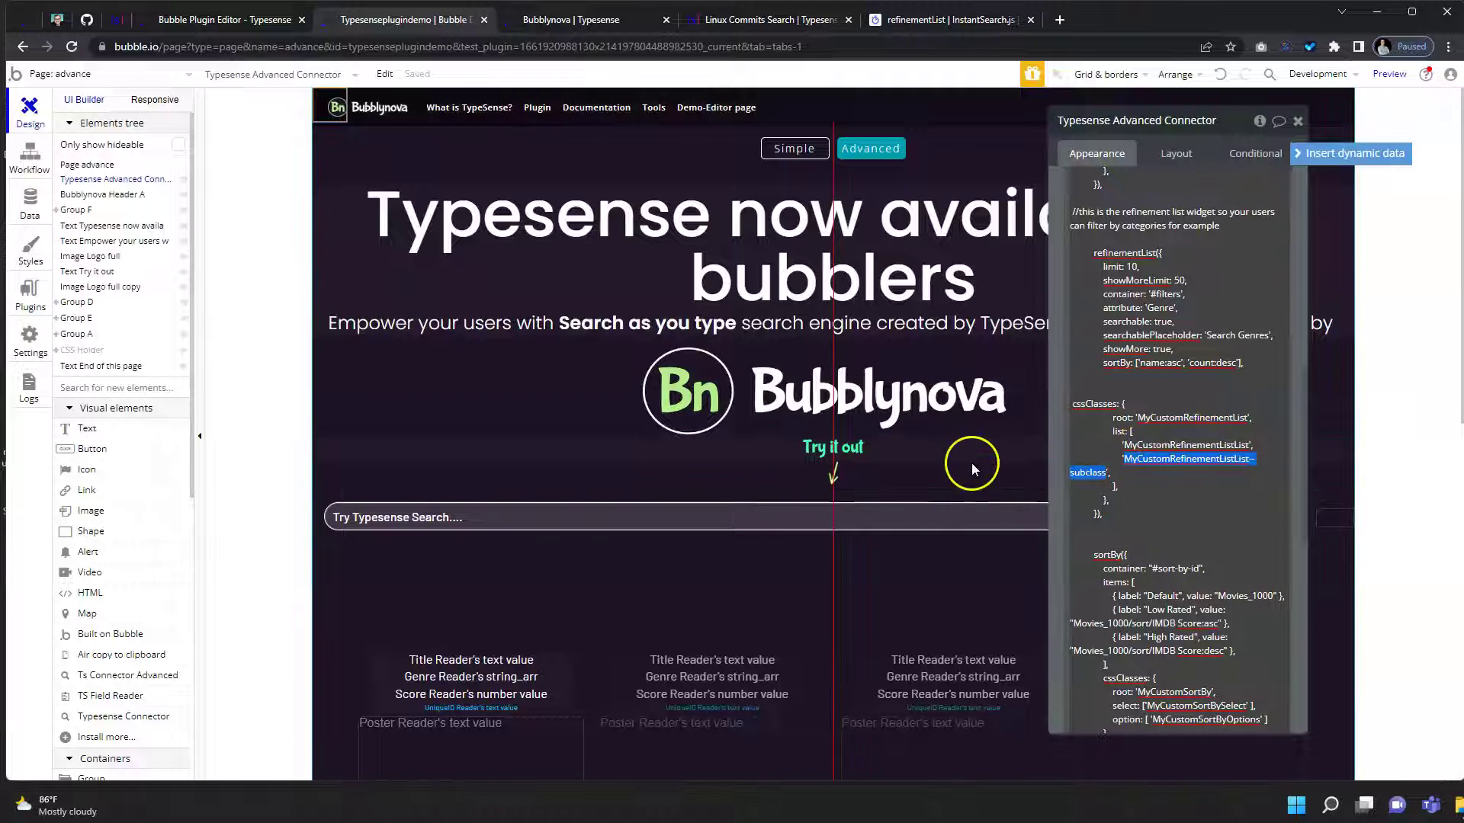
# Step: Highlight the refinementList options, and select Group A below the search bar to highlight its ID Attribute
pyautogui.scroll(1, 1147, 396)
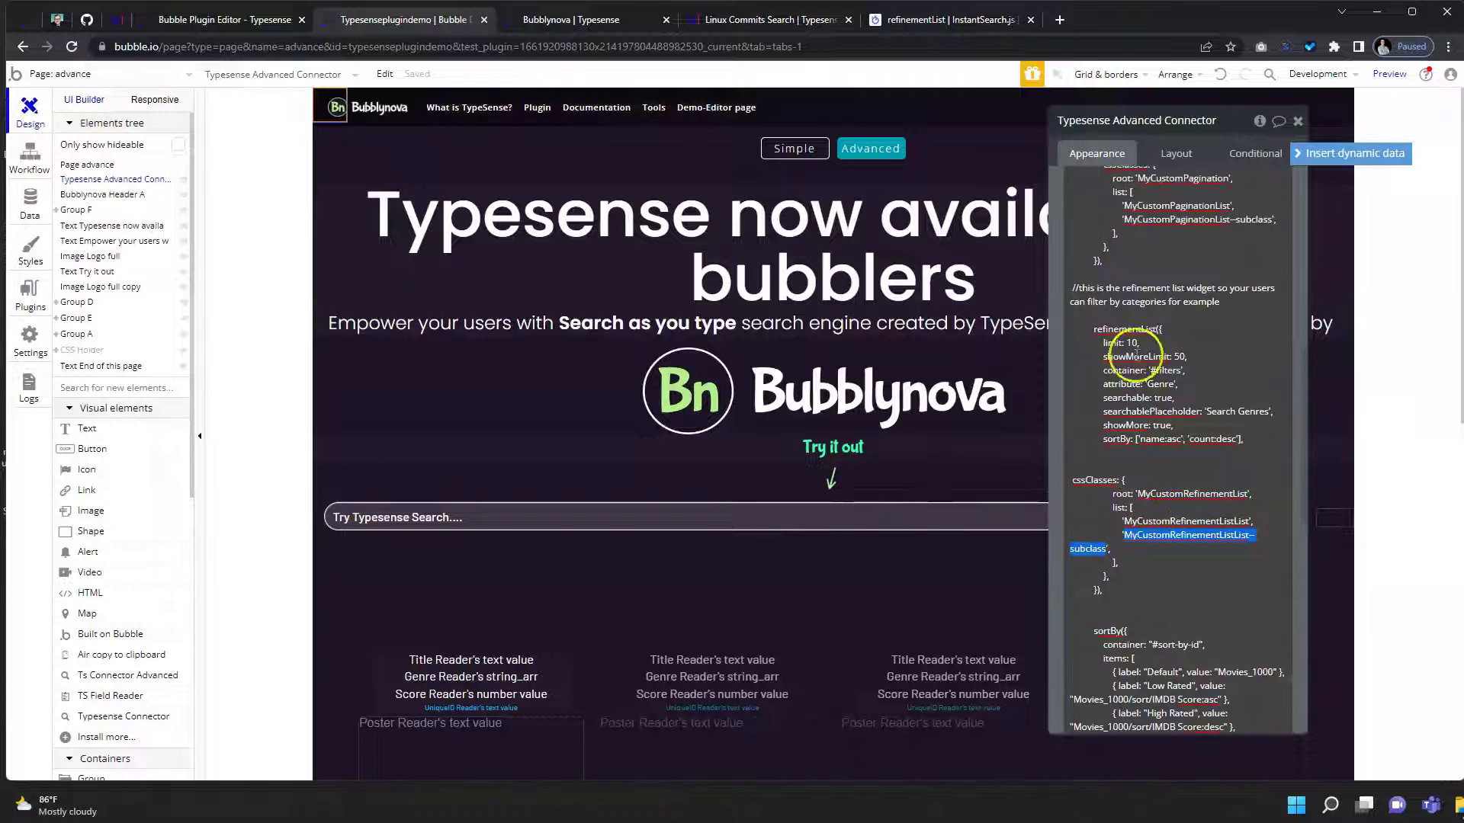
pyautogui.moveTo(1095, 328); pyautogui.dragTo(1172, 458)
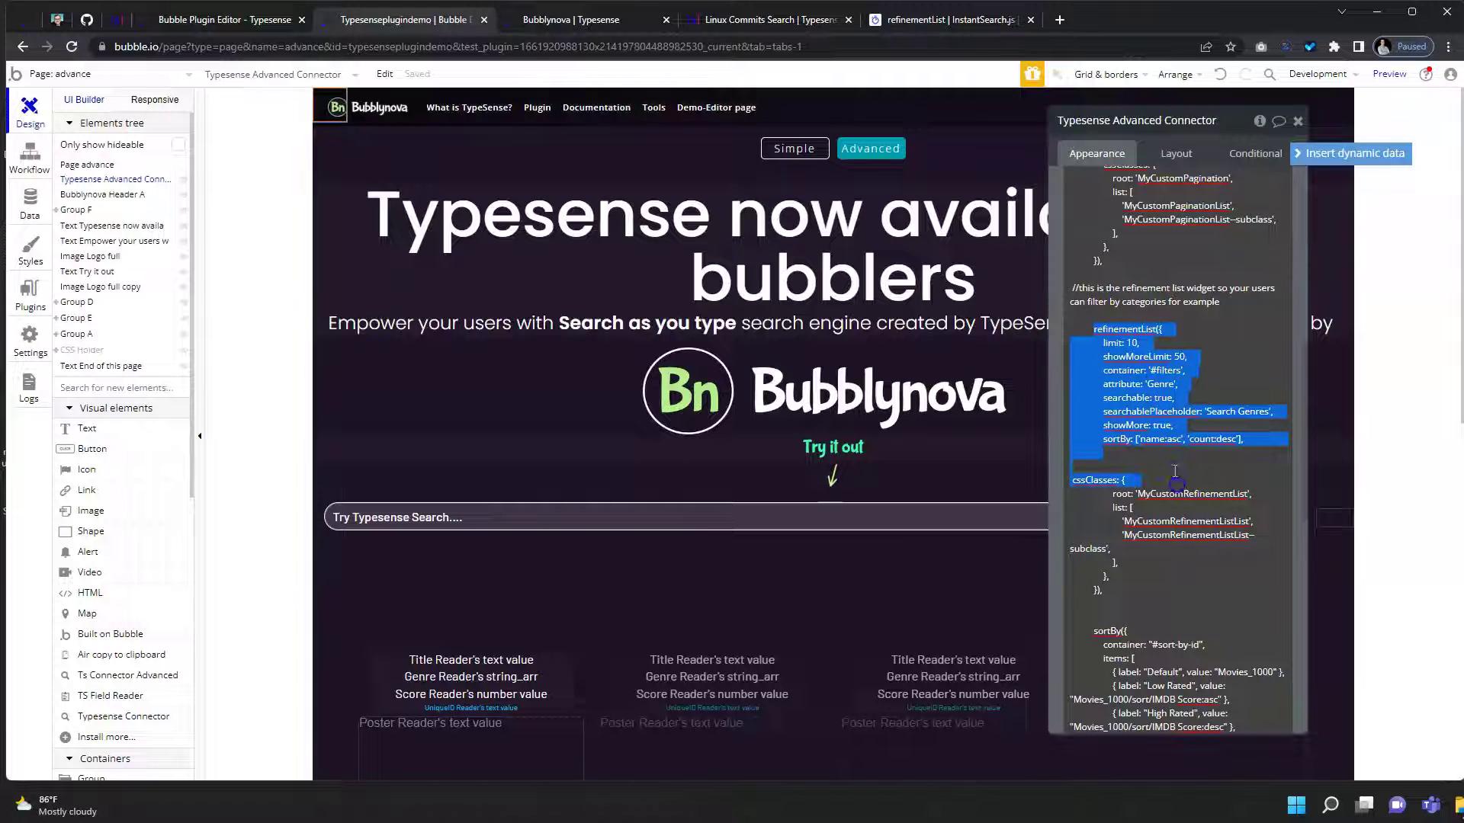
pyautogui.click(1144, 379)
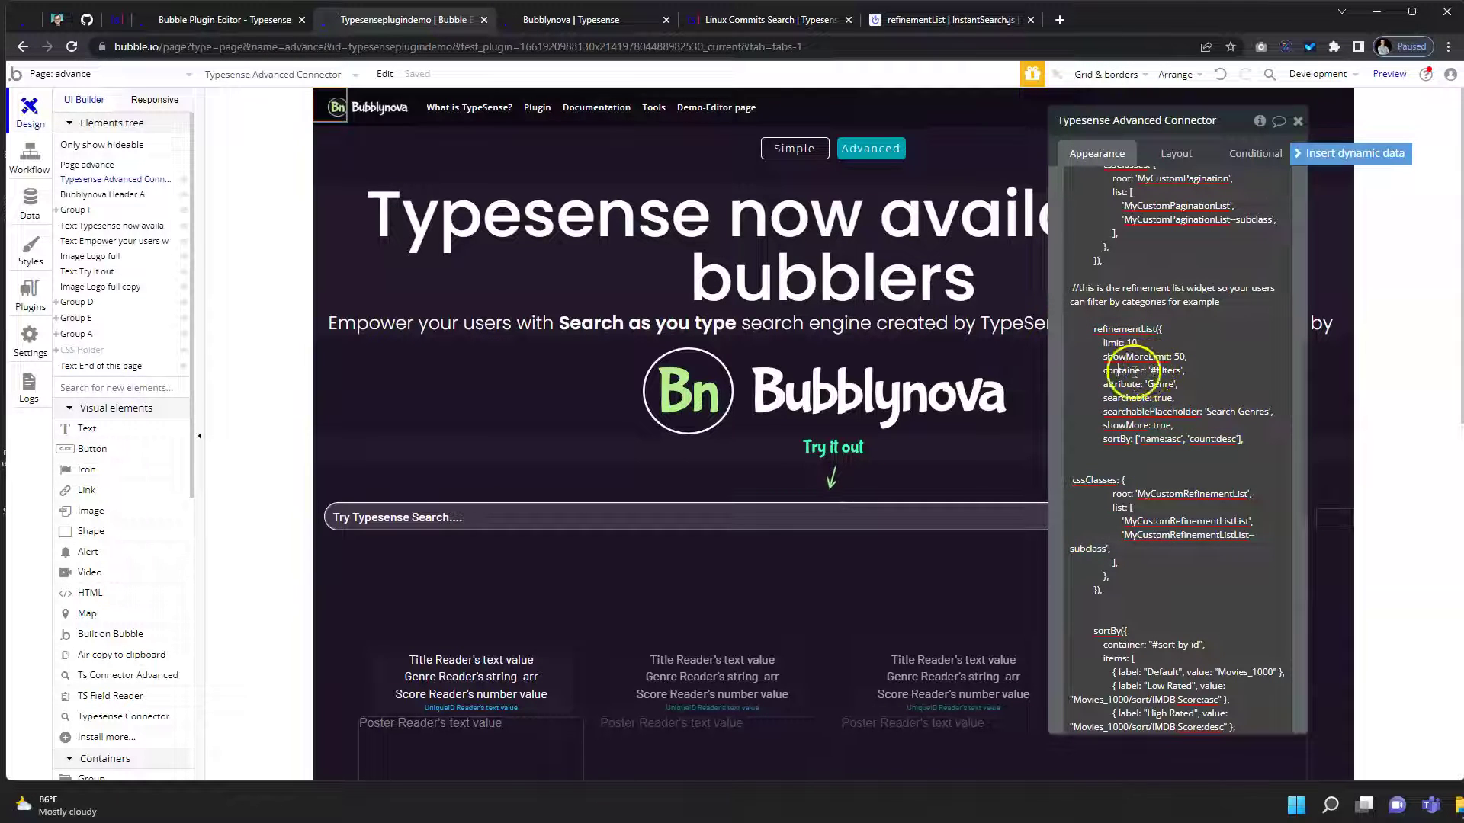
pyautogui.click(782, 620)
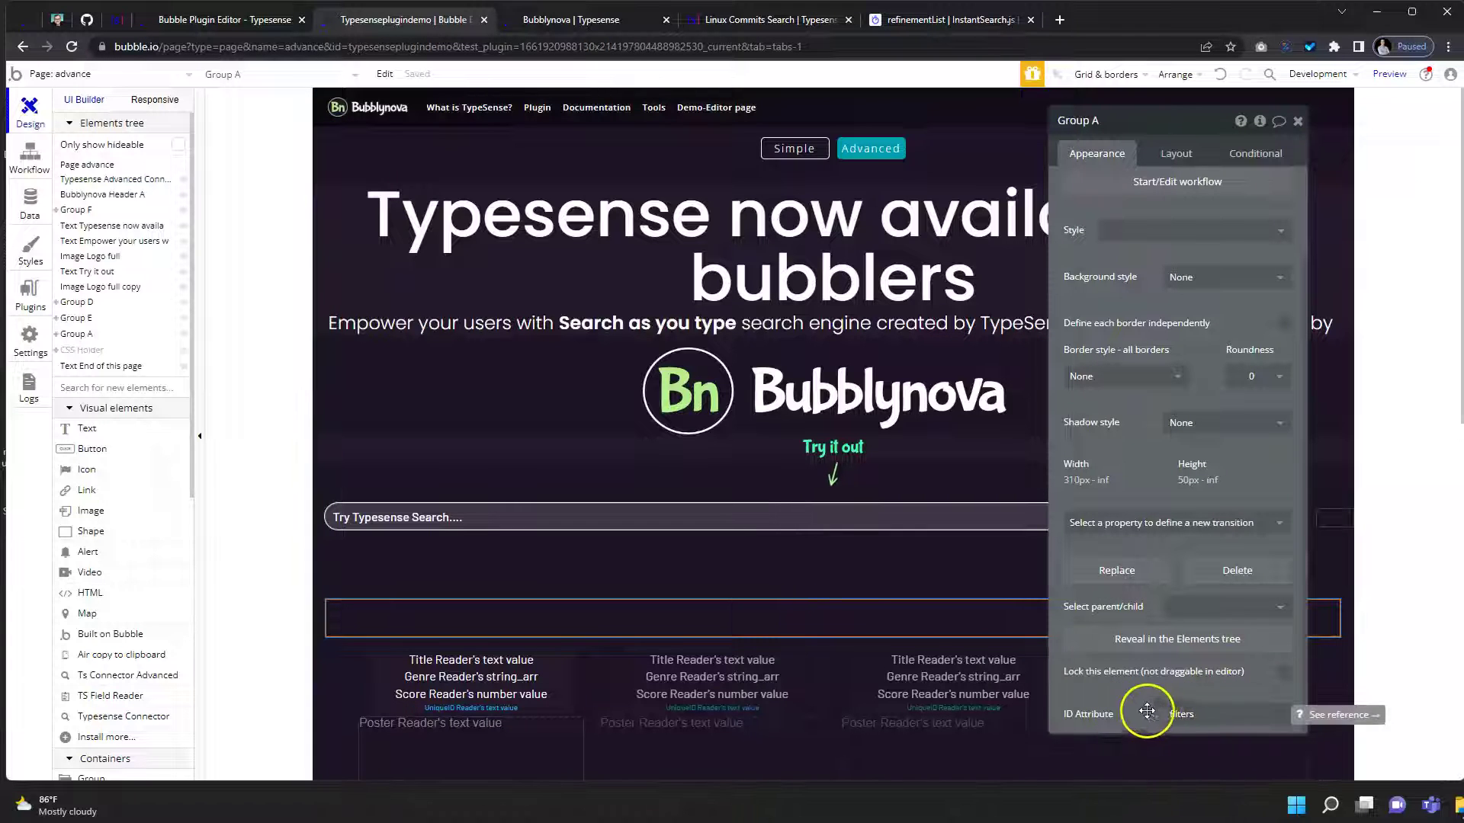
pyautogui.doubleClick(1180, 714)
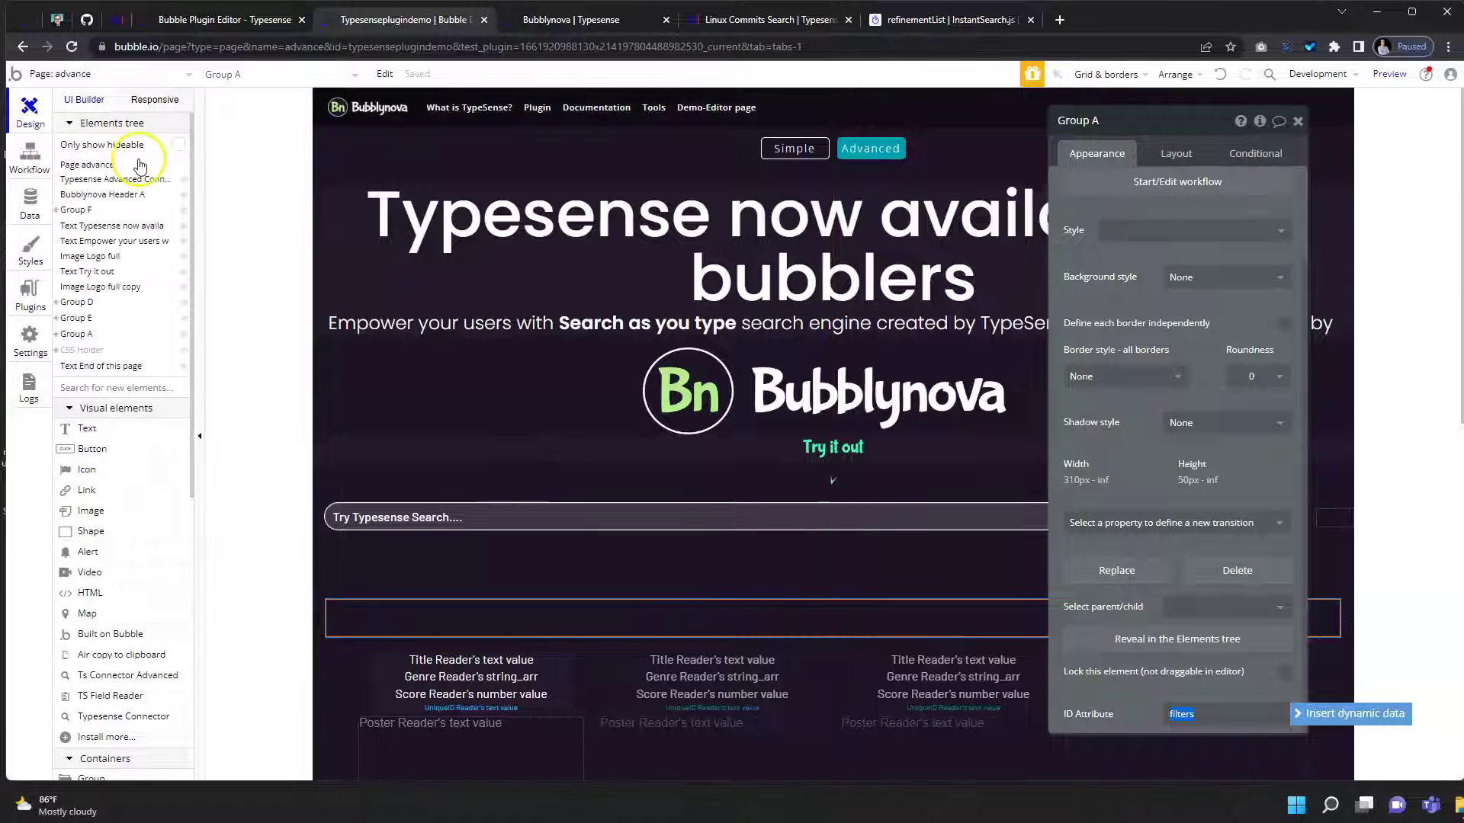
# Step: Reselect the Typesense Advanced Connector and highlight the 'filters' ID in the refinementList widget's container line
pyautogui.click(107, 180)
pyautogui.click(1144, 511)
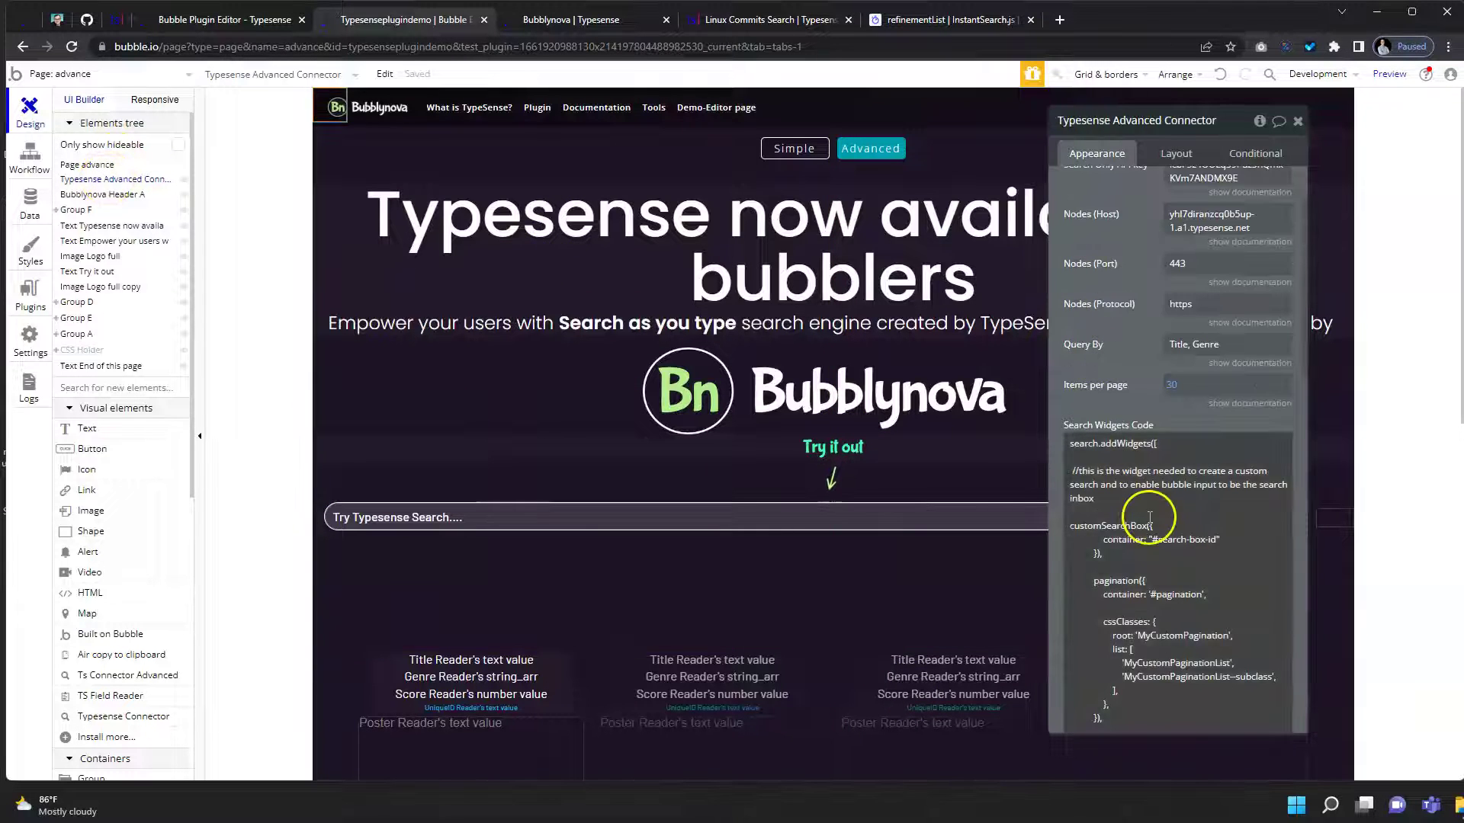
pyautogui.scroll(-5, 1151, 520)
pyautogui.scroll(-1, 1150, 520)
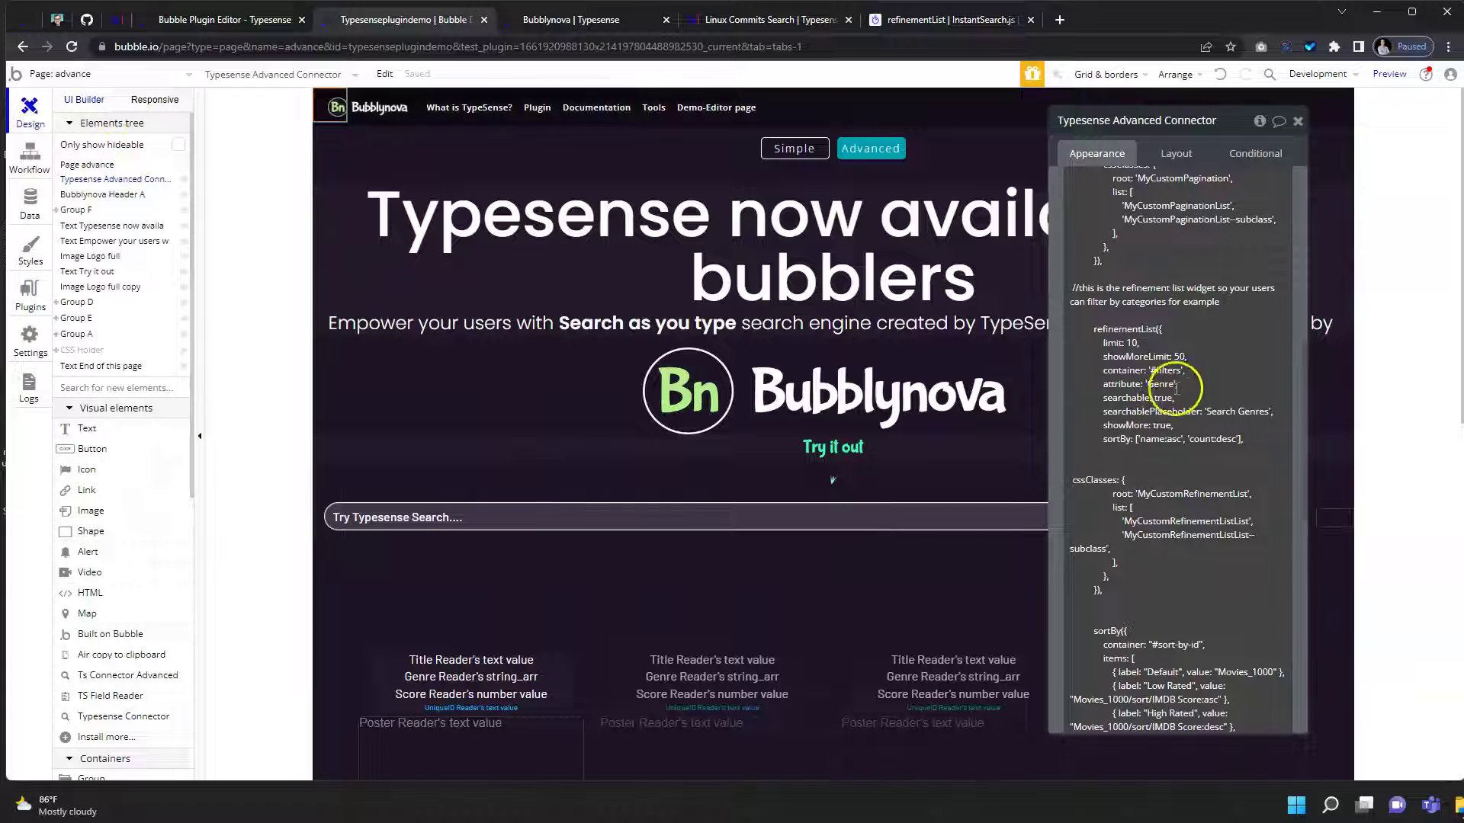
pyautogui.click(1170, 374)
pyautogui.hotkey('ctrl', 'a')
pyautogui.doubleClick(1170, 372)
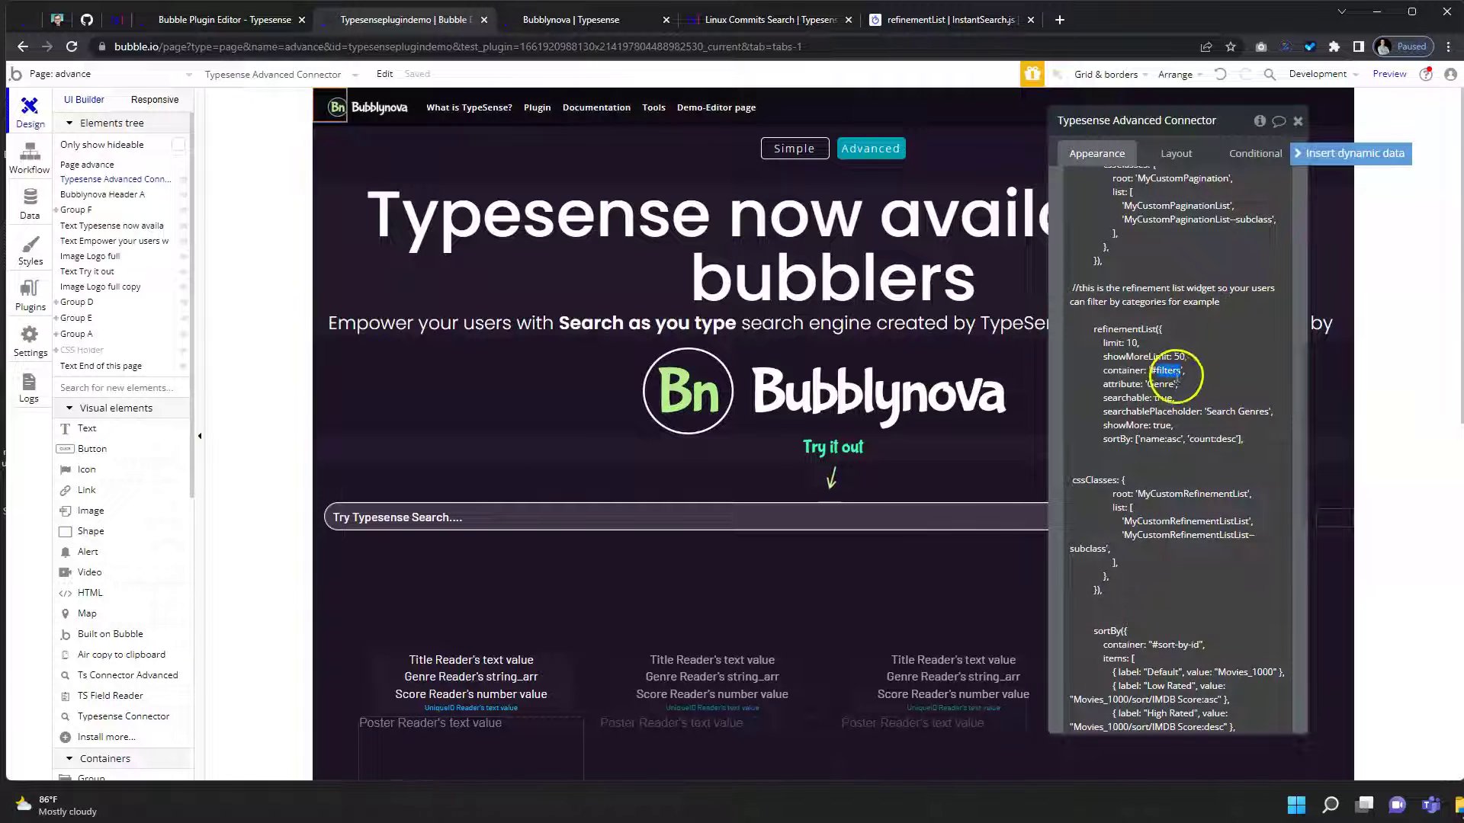
pyautogui.click(1192, 369)
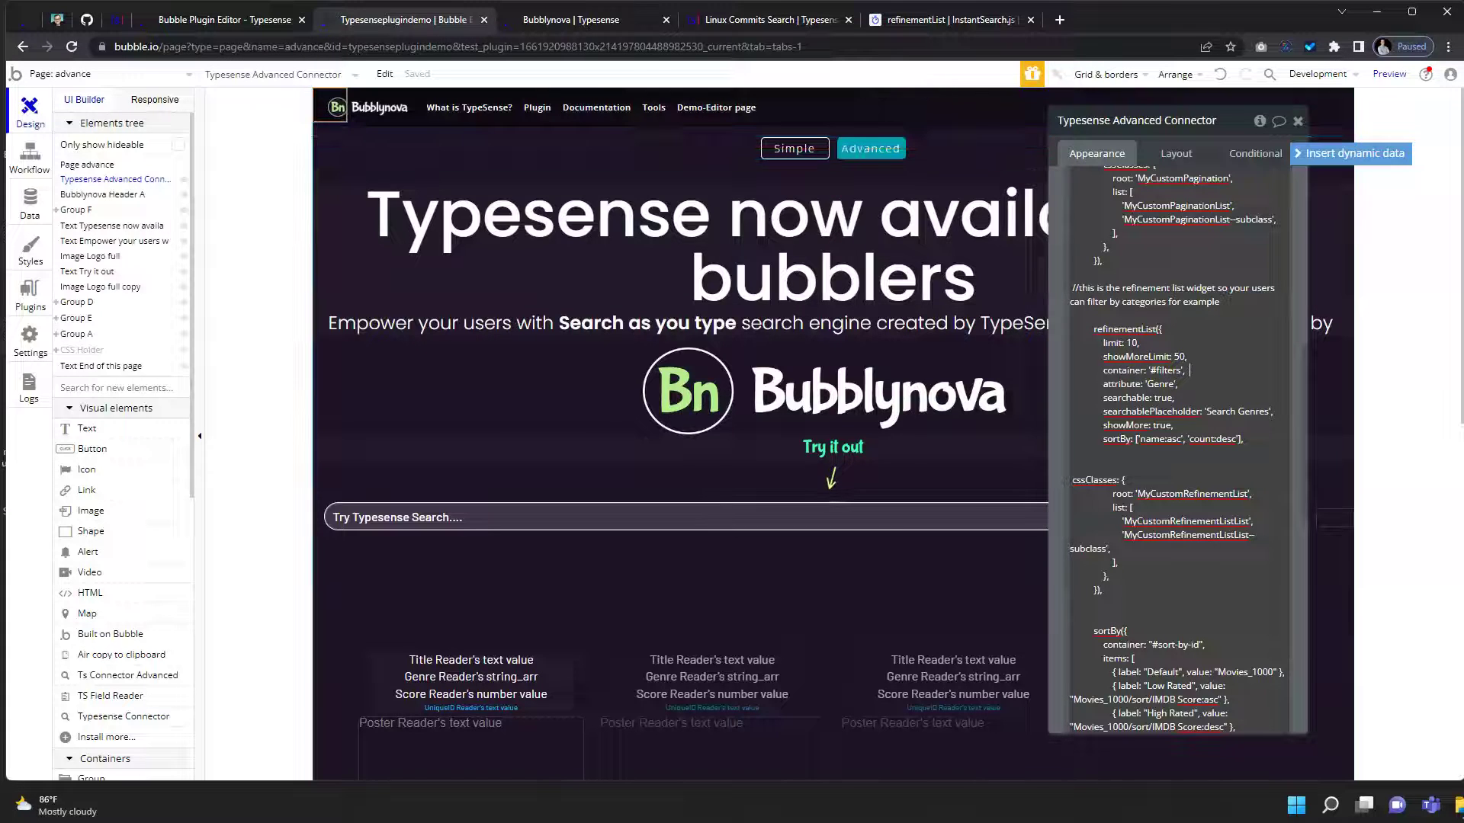
# Step: Switch to the Bubblynova movie page and toggle the Thriller, Western, Sci-Fi and Romance genre filters on and off
pyautogui.click(613, 19)
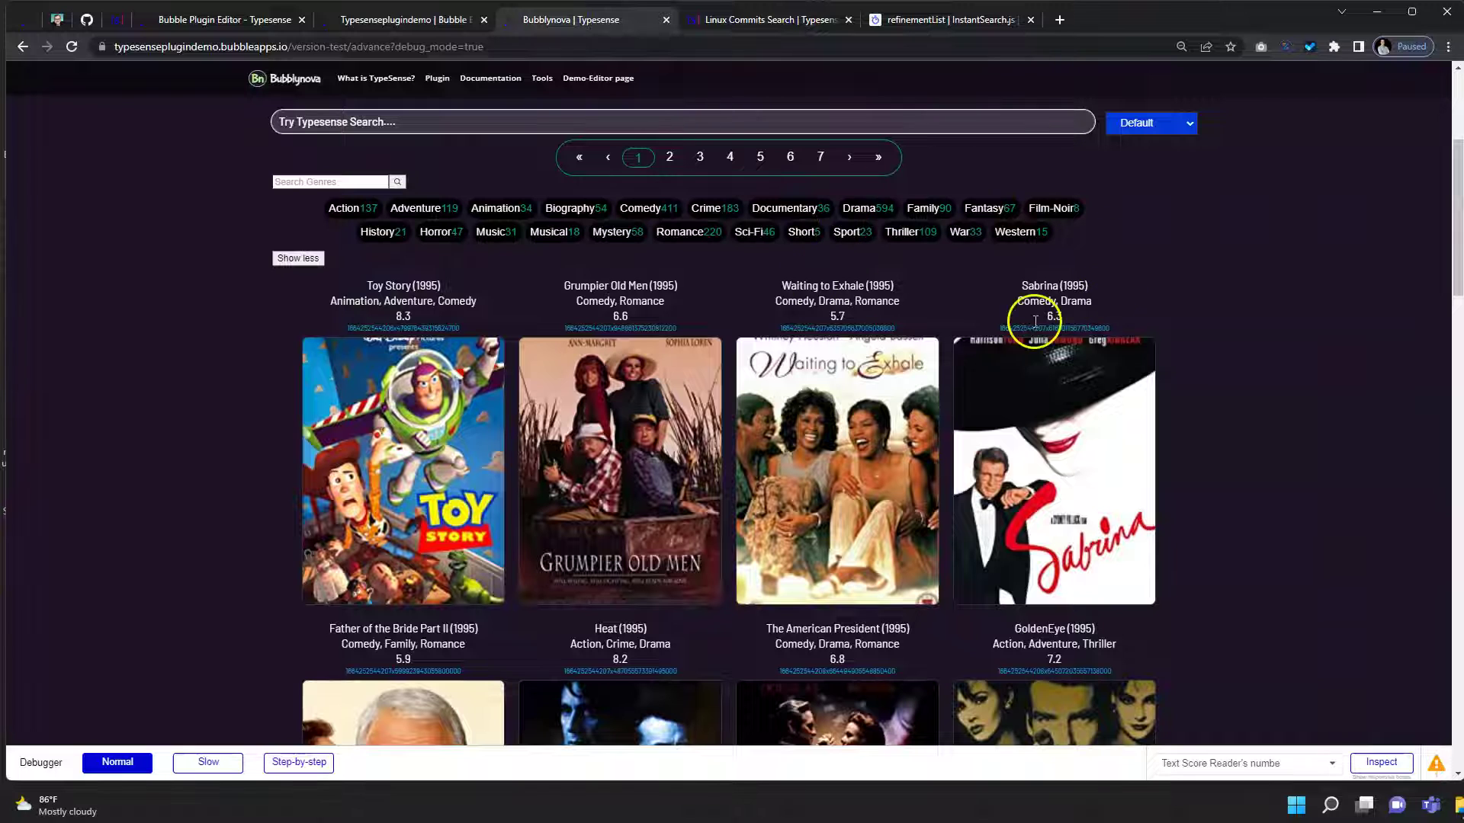
pyautogui.click(910, 235)
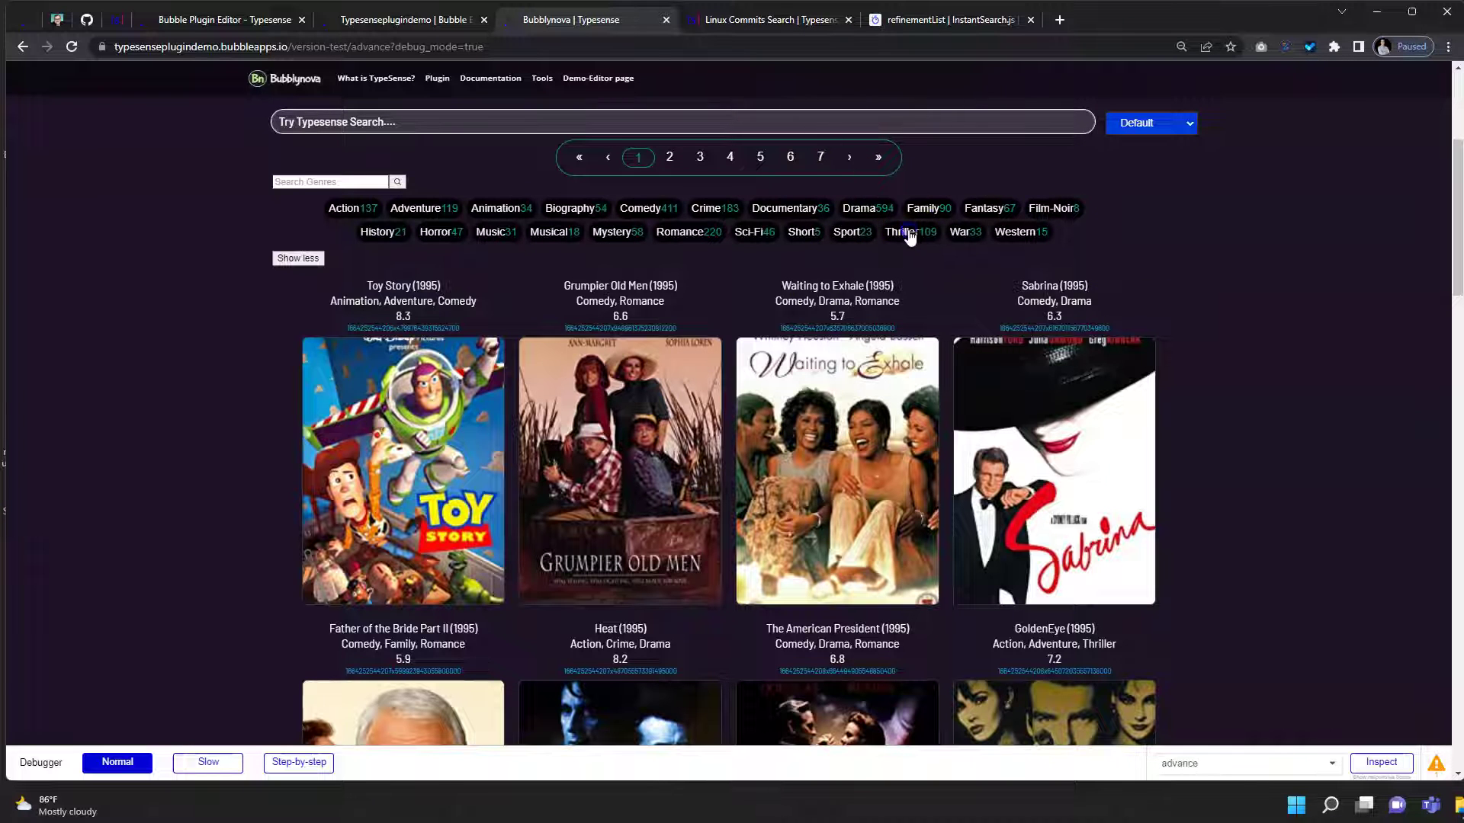
pyautogui.click(903, 233)
pyautogui.click(1003, 235)
pyautogui.click(1005, 233)
pyautogui.click(758, 234)
pyautogui.click(761, 238)
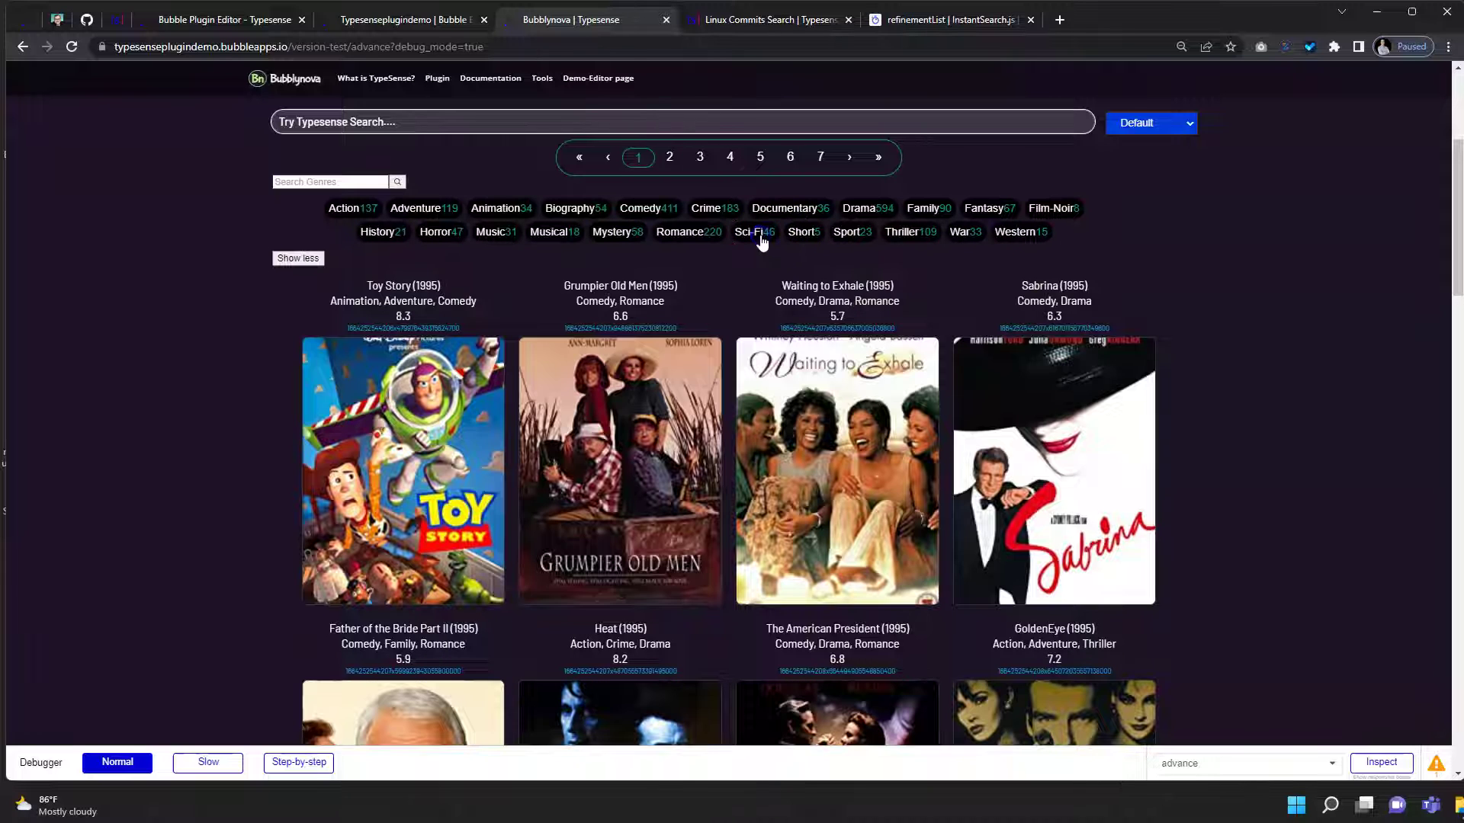
pyautogui.click(695, 239)
pyautogui.click(696, 239)
# Step: Return to the Bubble editor and open the DropDown Typesense element inside the CSS Holder group
pyautogui.click(398, 21)
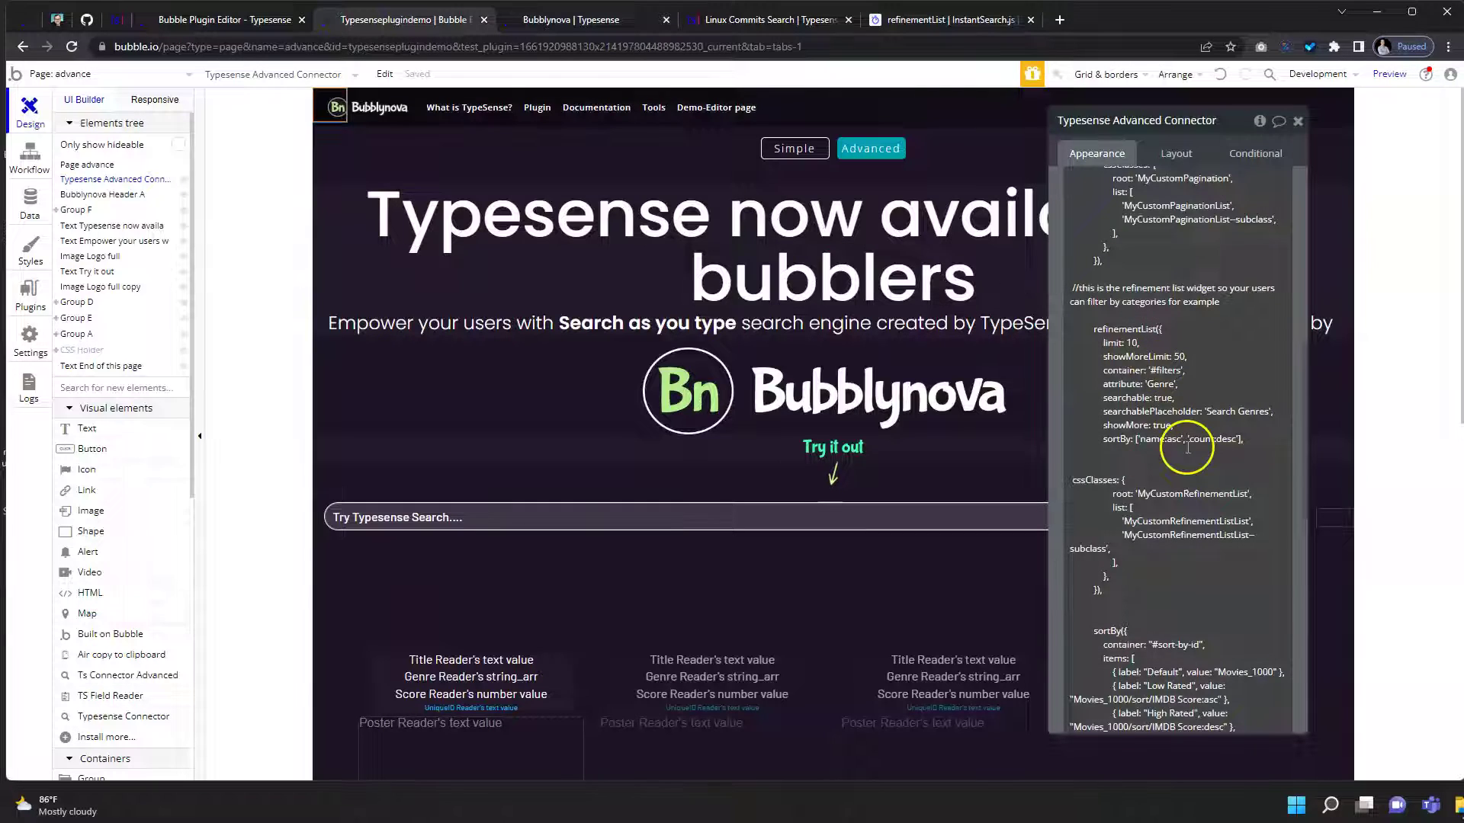
pyautogui.scroll(-1, 1196, 396)
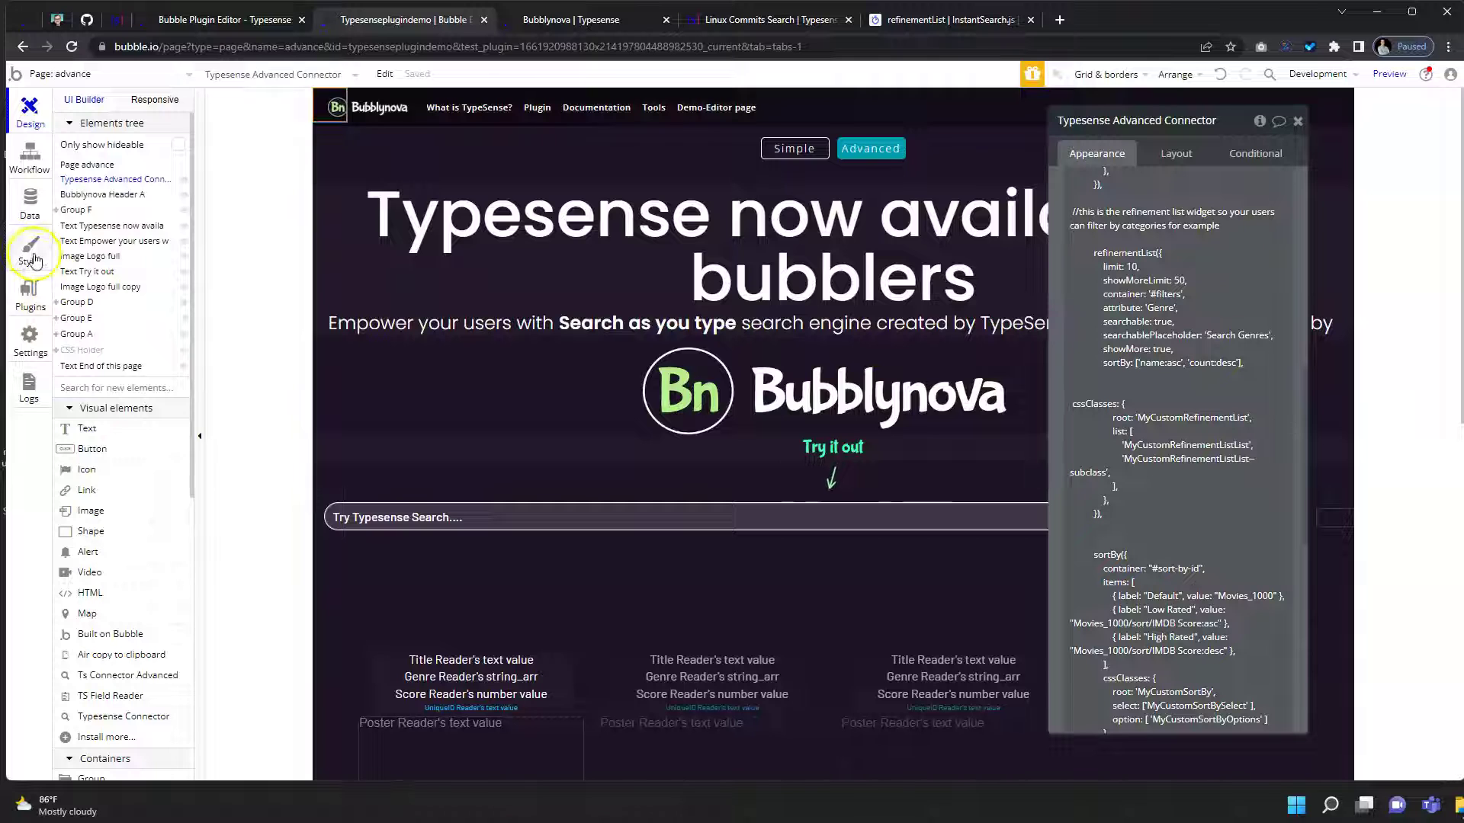
pyautogui.click(31, 296)
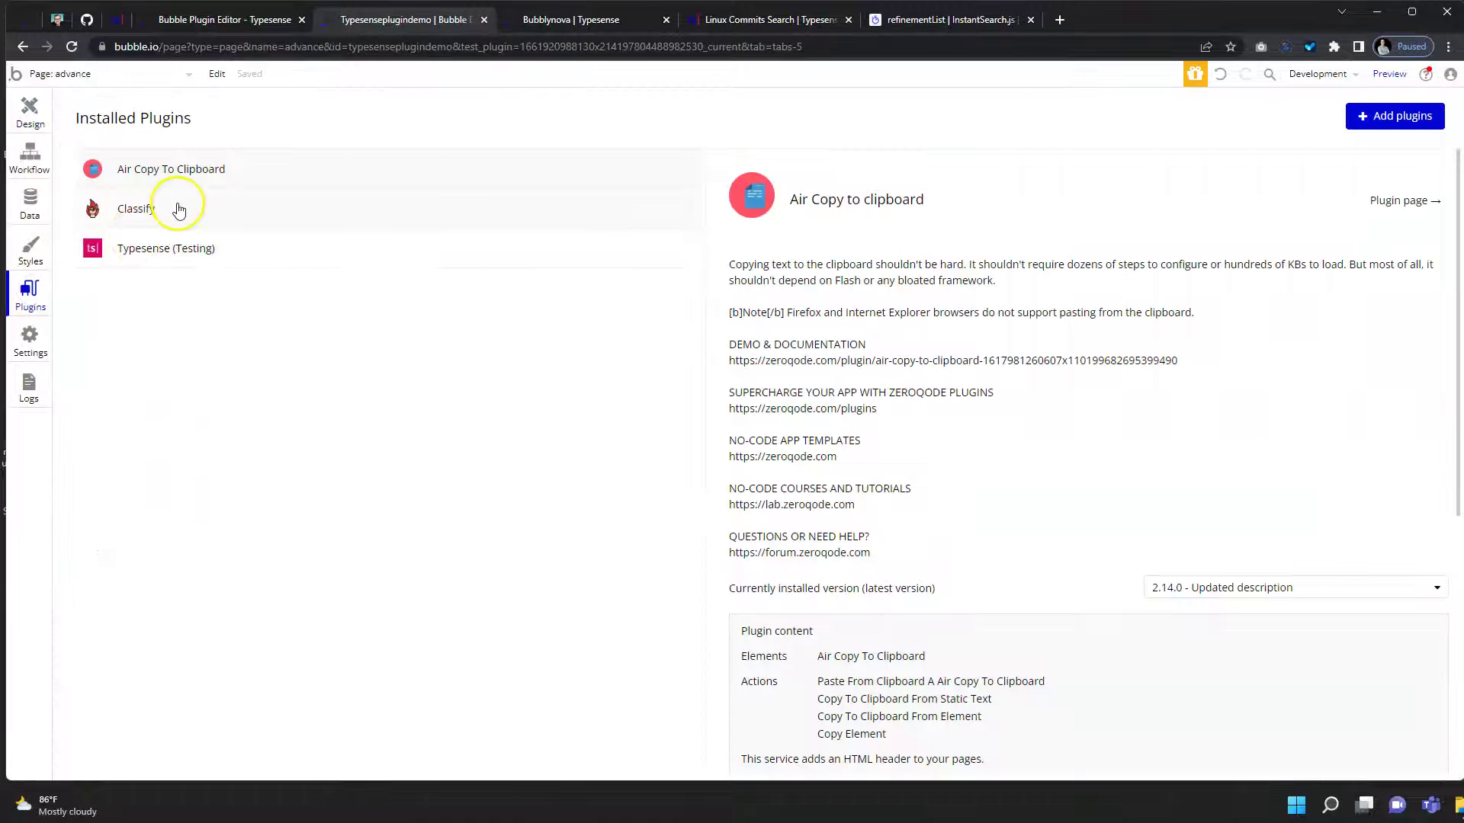
pyautogui.click(43, 124)
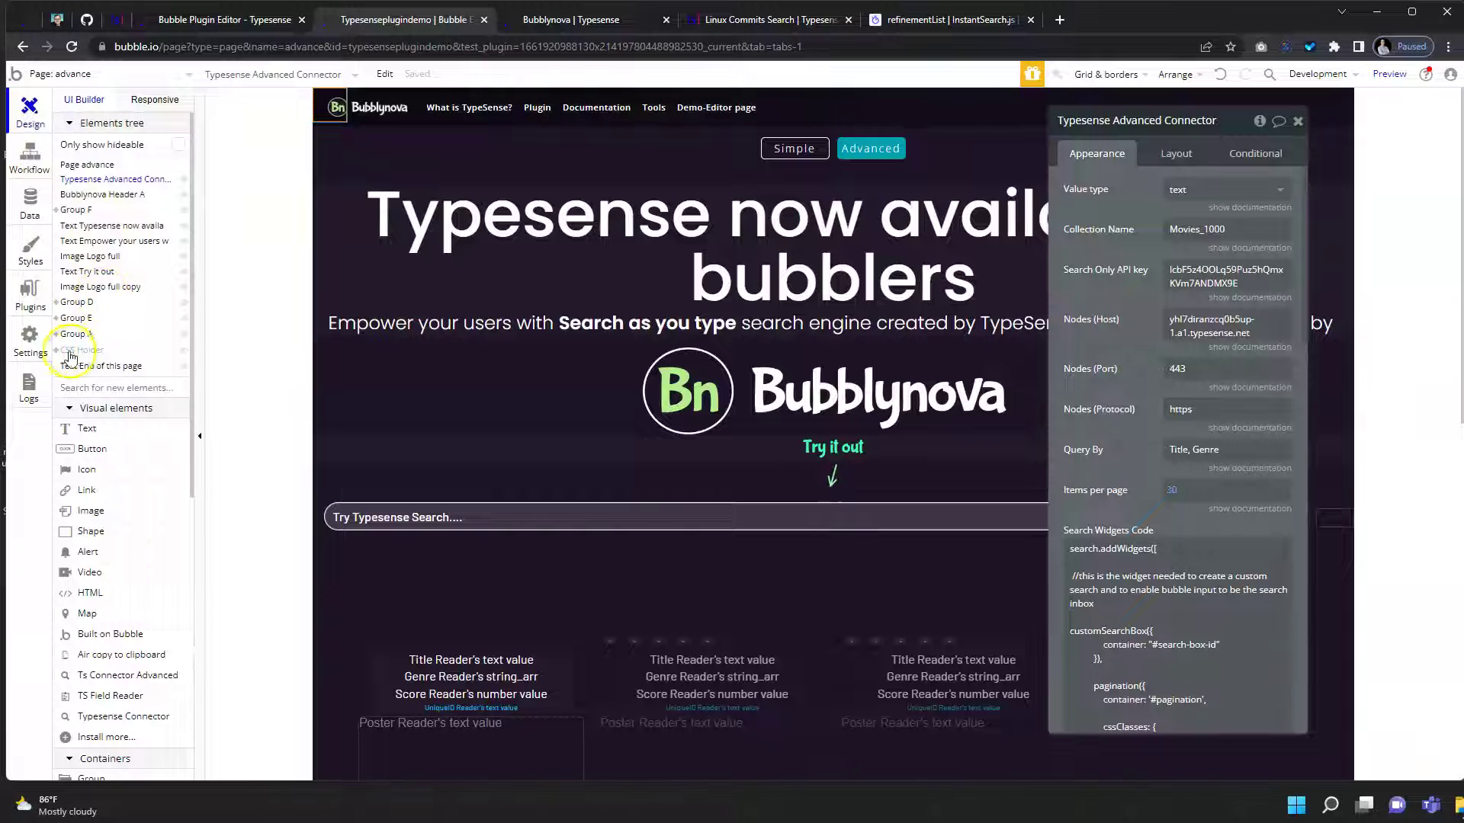
pyautogui.click(55, 350)
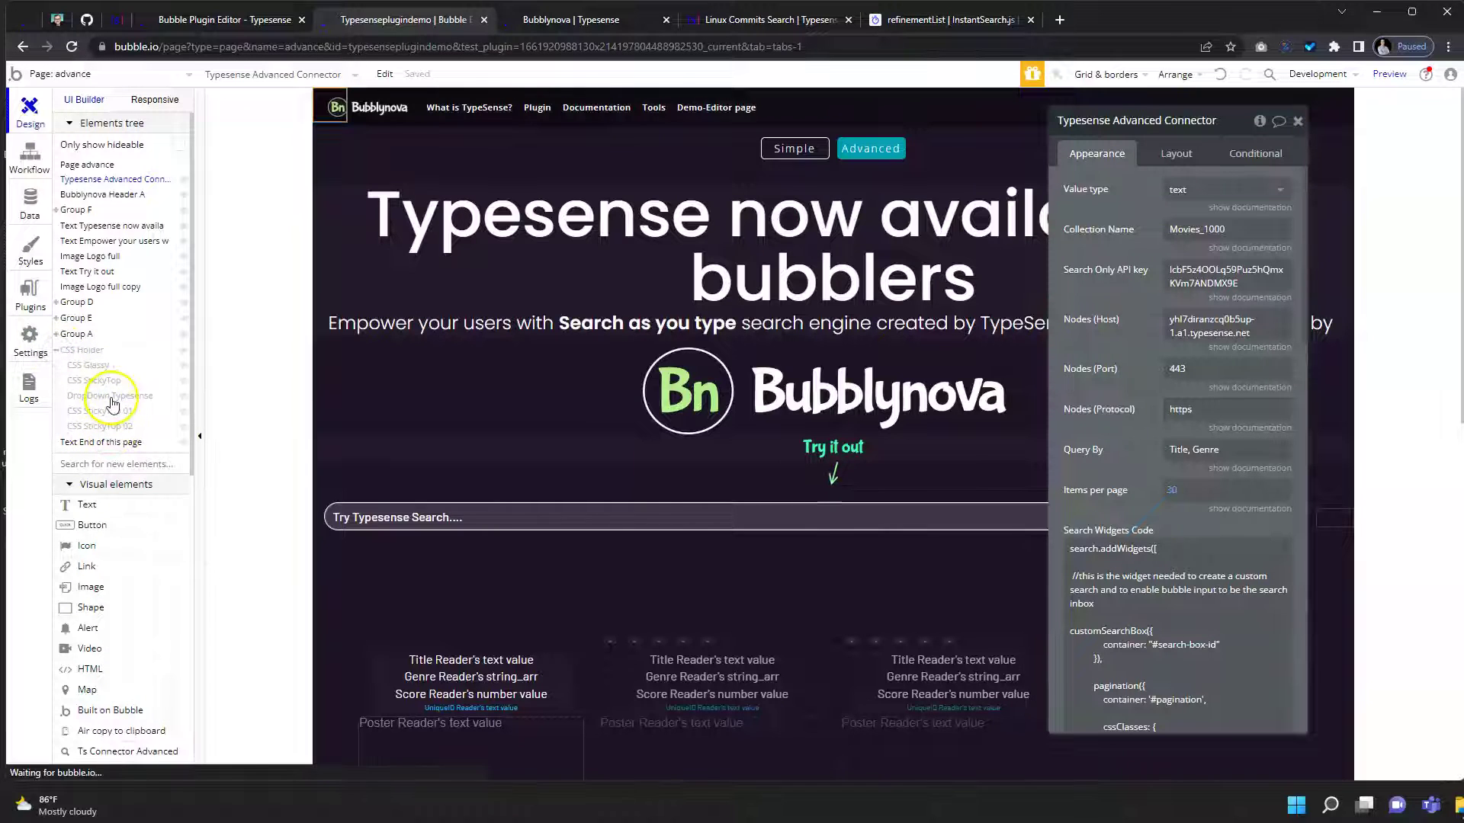
pyautogui.click(108, 395)
# Step: Find and highlight the .ais-RefinementList-list selector in the DropDown Typesense CSS
pyautogui.scroll(-4, 1210, 377)
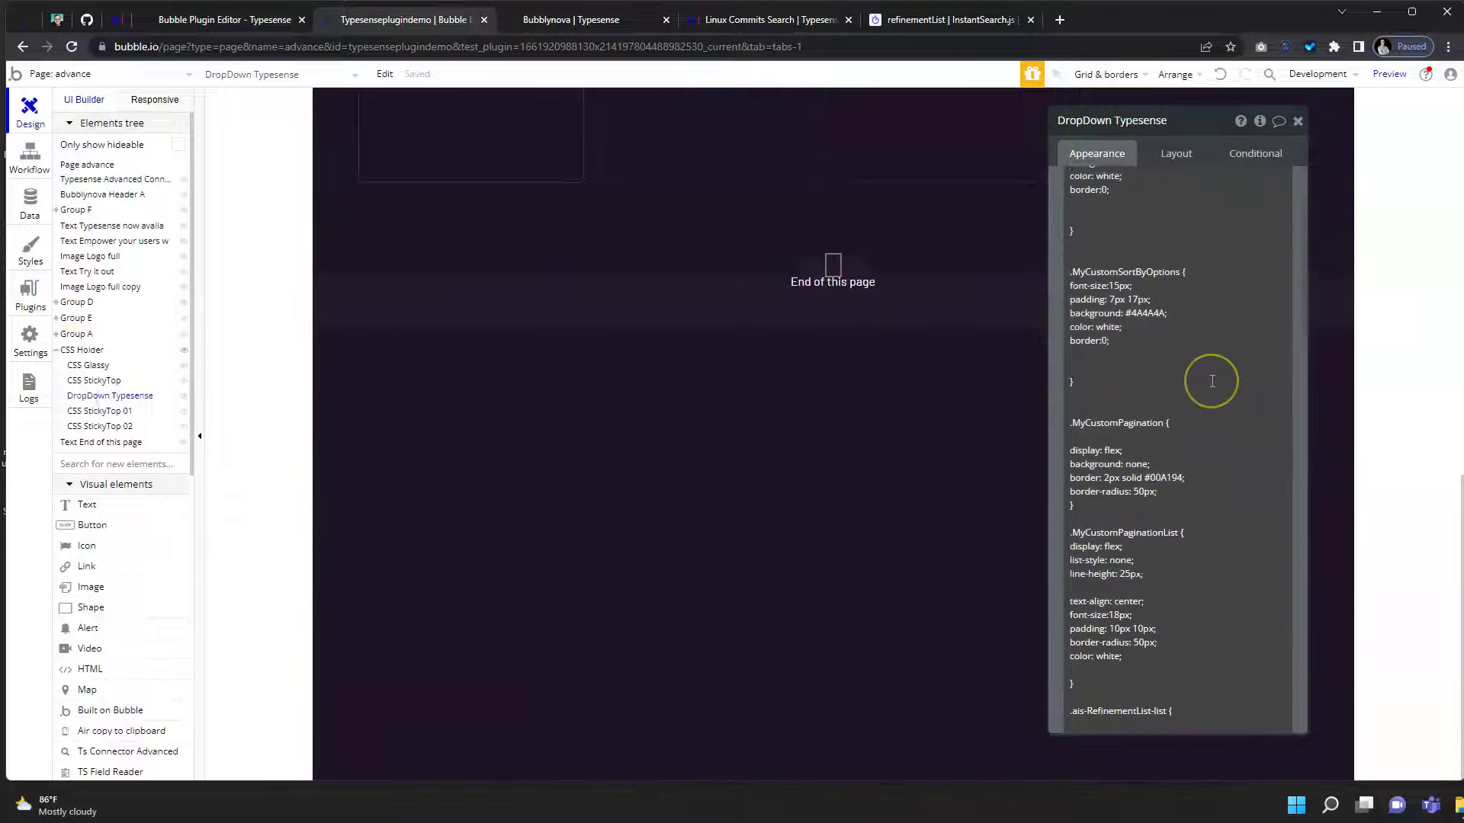
pyautogui.scroll(-3, 1212, 382)
pyautogui.click(1187, 318)
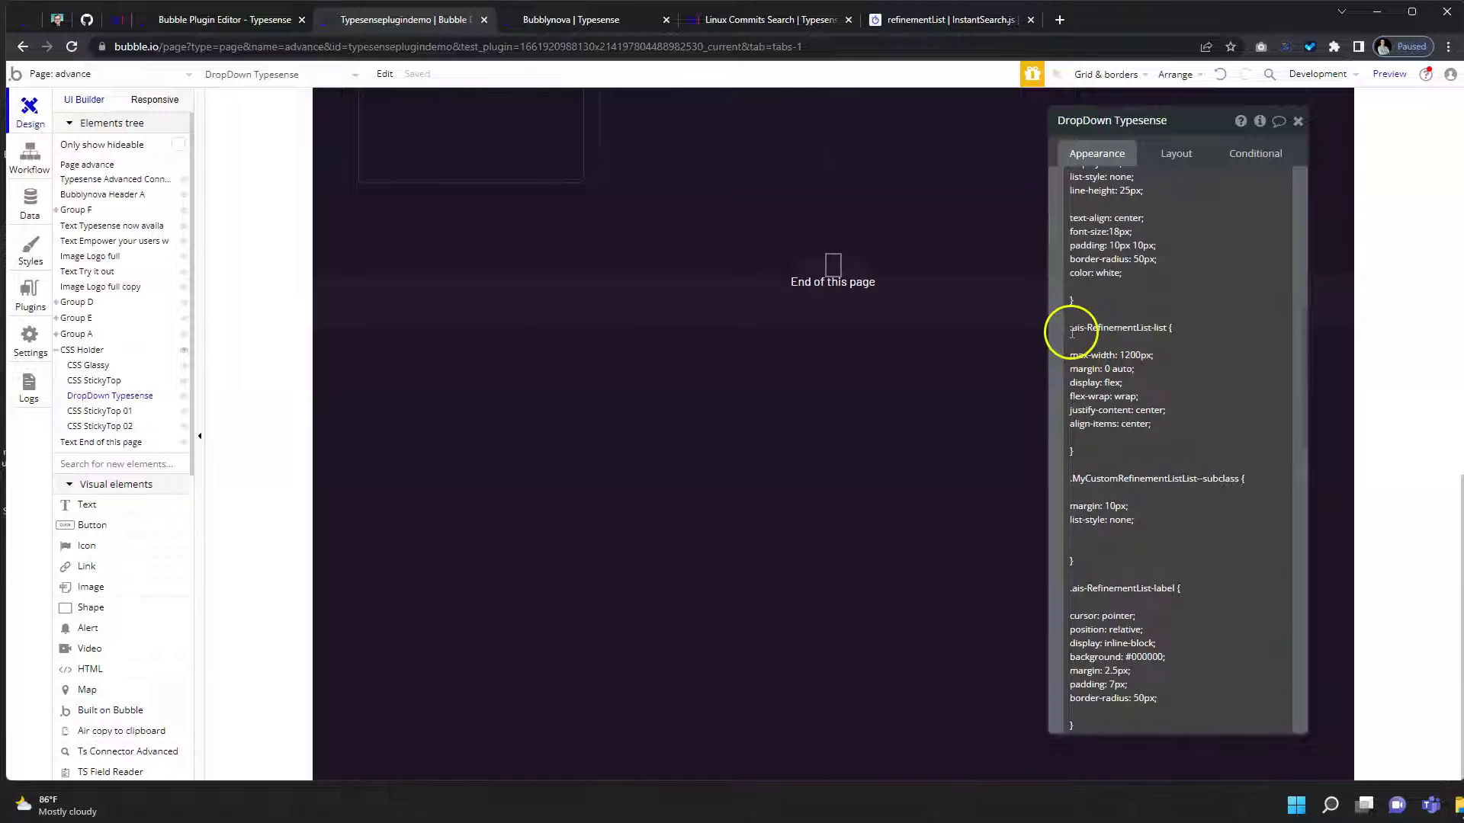
pyautogui.scroll(1, 1160, 331)
pyautogui.scroll(2, 1174, 366)
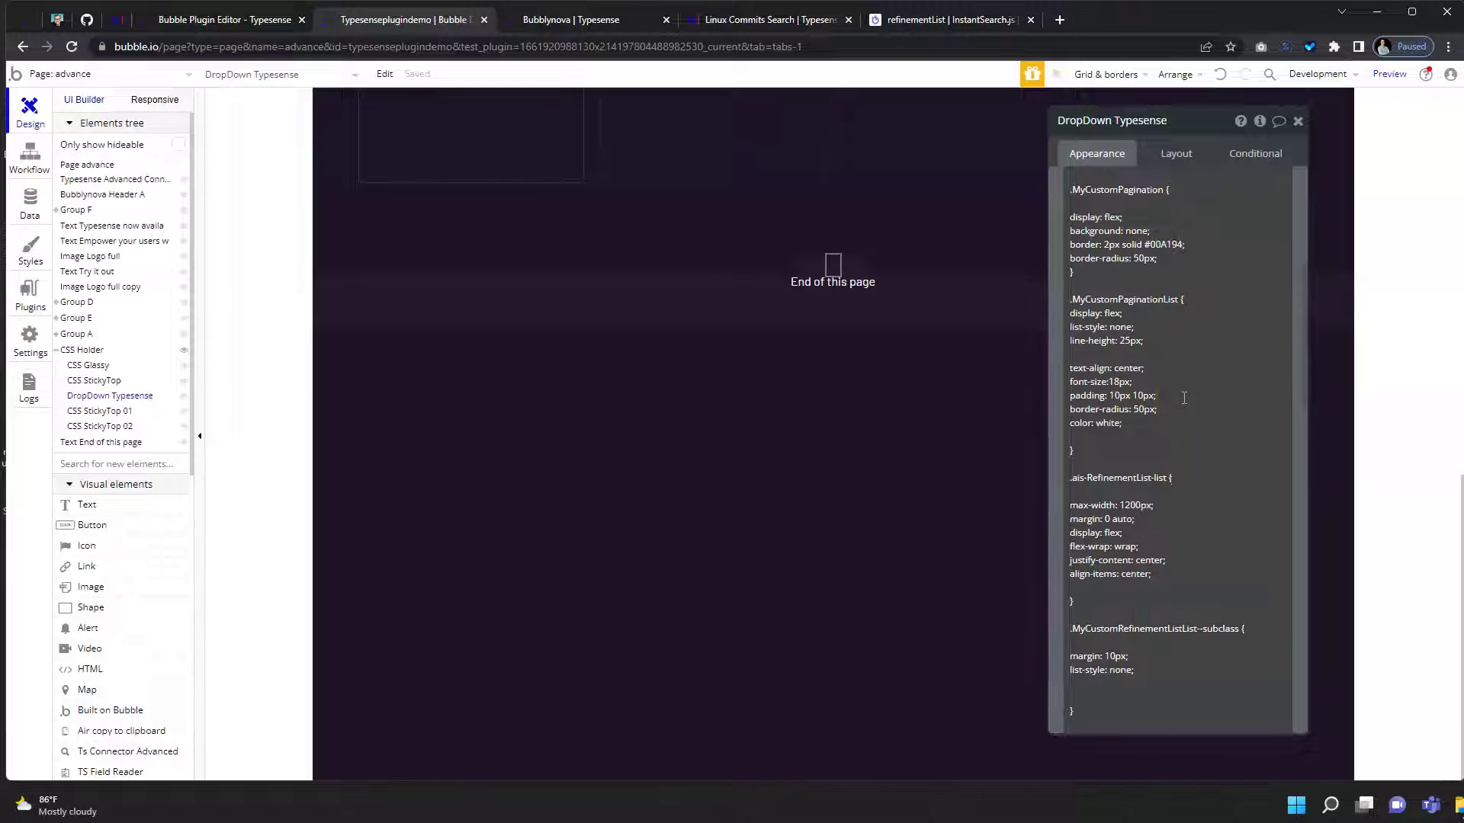
pyautogui.scroll(-2, 1184, 397)
pyautogui.click(1159, 380)
pyautogui.click(1080, 328)
pyautogui.hotkey('ctrl', 'a')
pyautogui.click(1072, 329)
pyautogui.moveTo(1073, 331); pyautogui.dragTo(1172, 330)
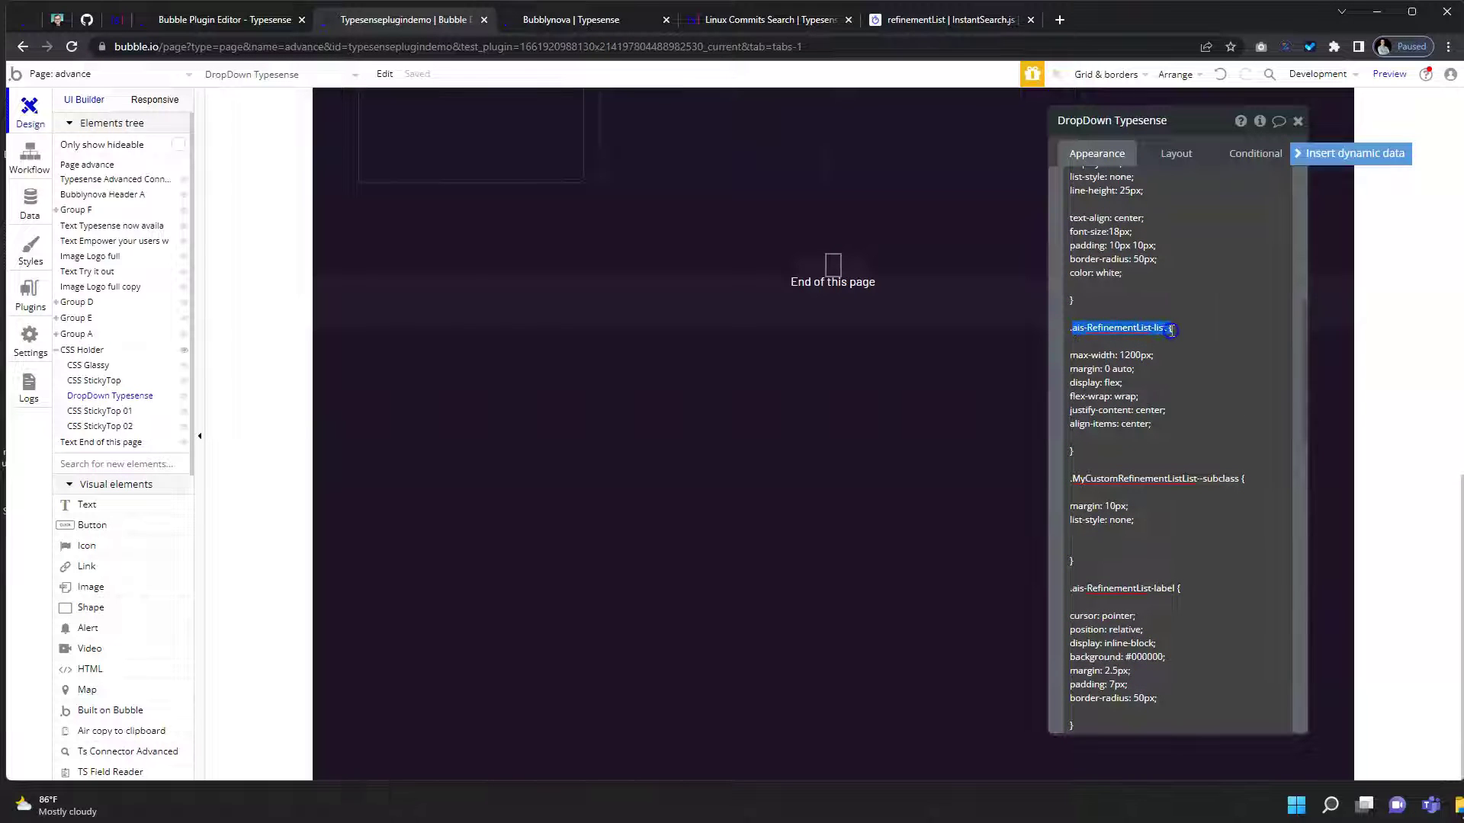
# Step: Highlight the .MyCustomRefinementListList--subclass rule with its margin and list-style declarations
pyautogui.scroll(-2, 1152, 435)
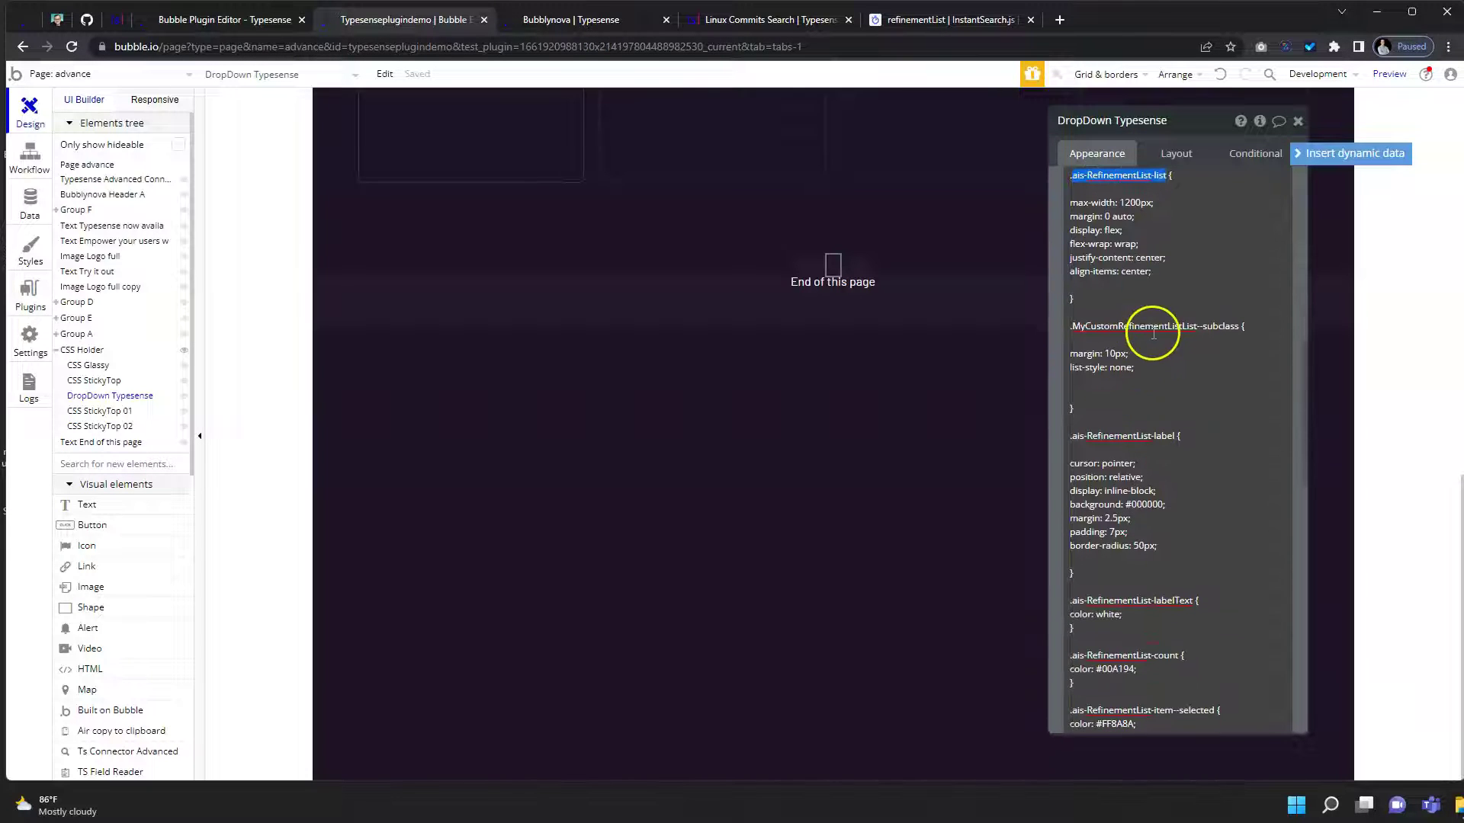
pyautogui.click(1075, 326)
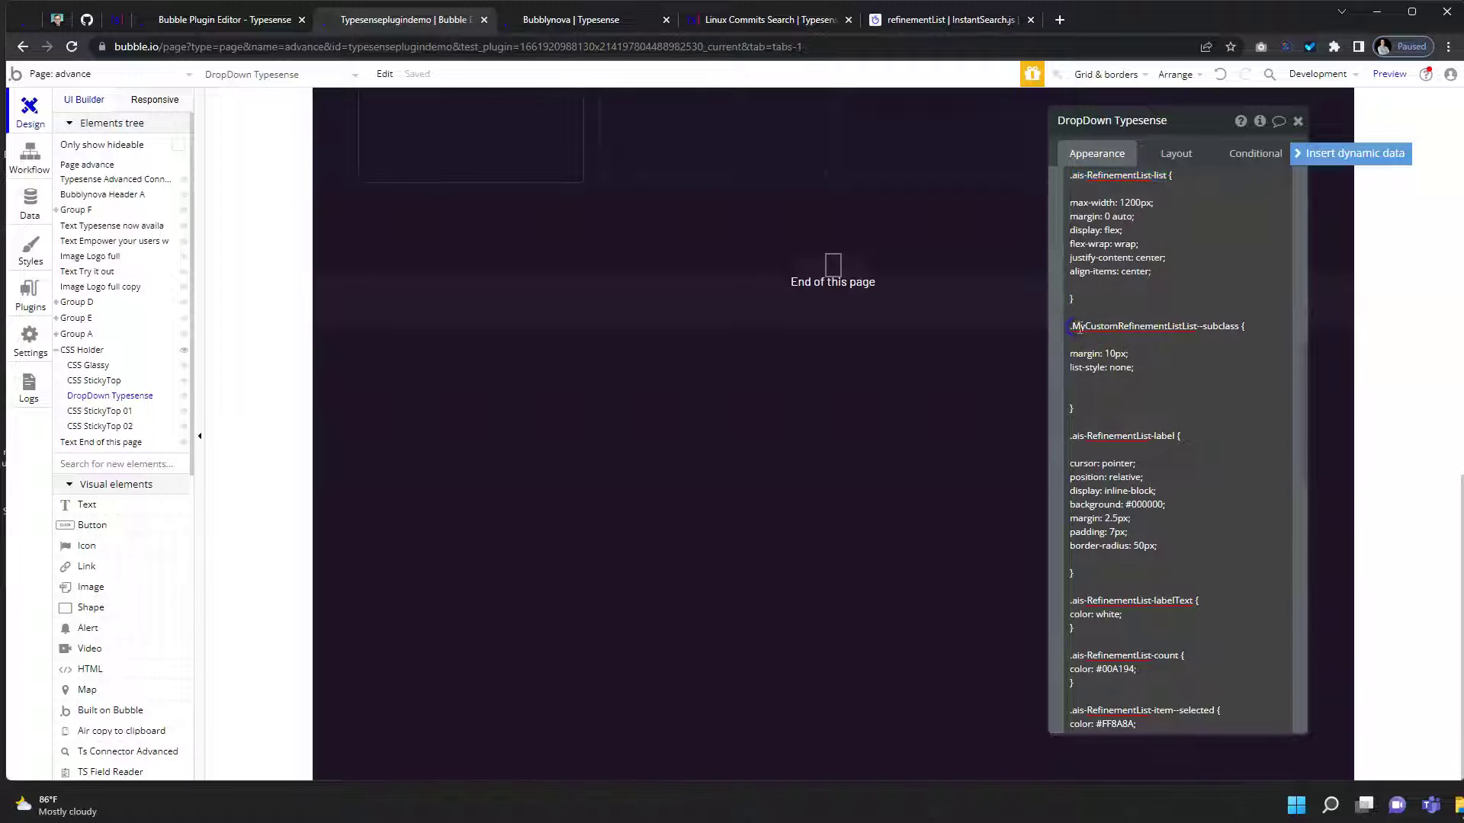
pyautogui.moveTo(1081, 327); pyautogui.dragTo(1209, 376)
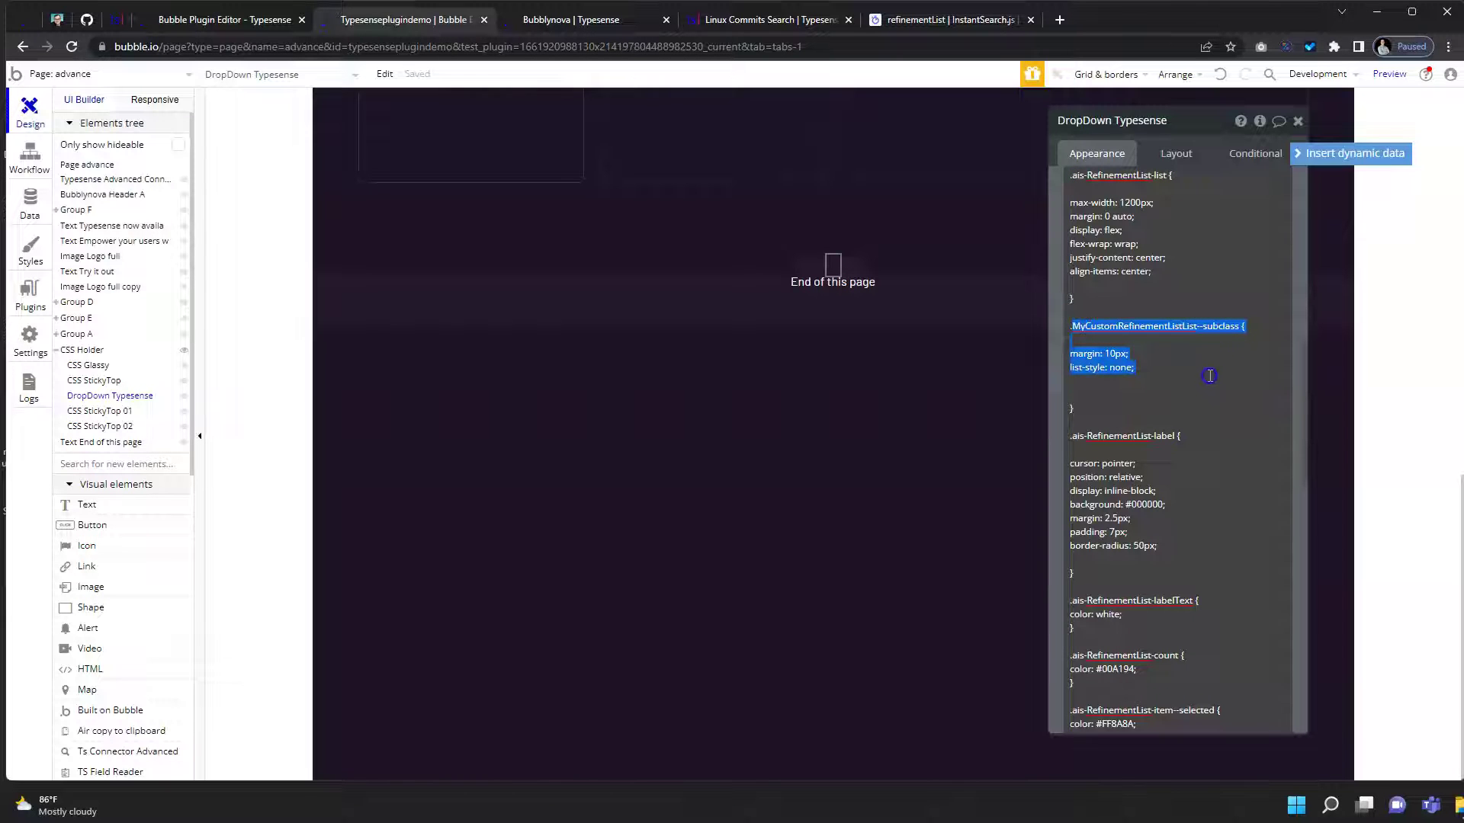
# Step: Highlight the .ais-RefinementList-label selector and the .ais-RefinementList-labelText selector in the CSS
pyautogui.scroll(-1, 1065, 454)
pyautogui.moveTo(1071, 360); pyautogui.dragTo(1171, 362)
pyautogui.scroll(-1, 1058, 511)
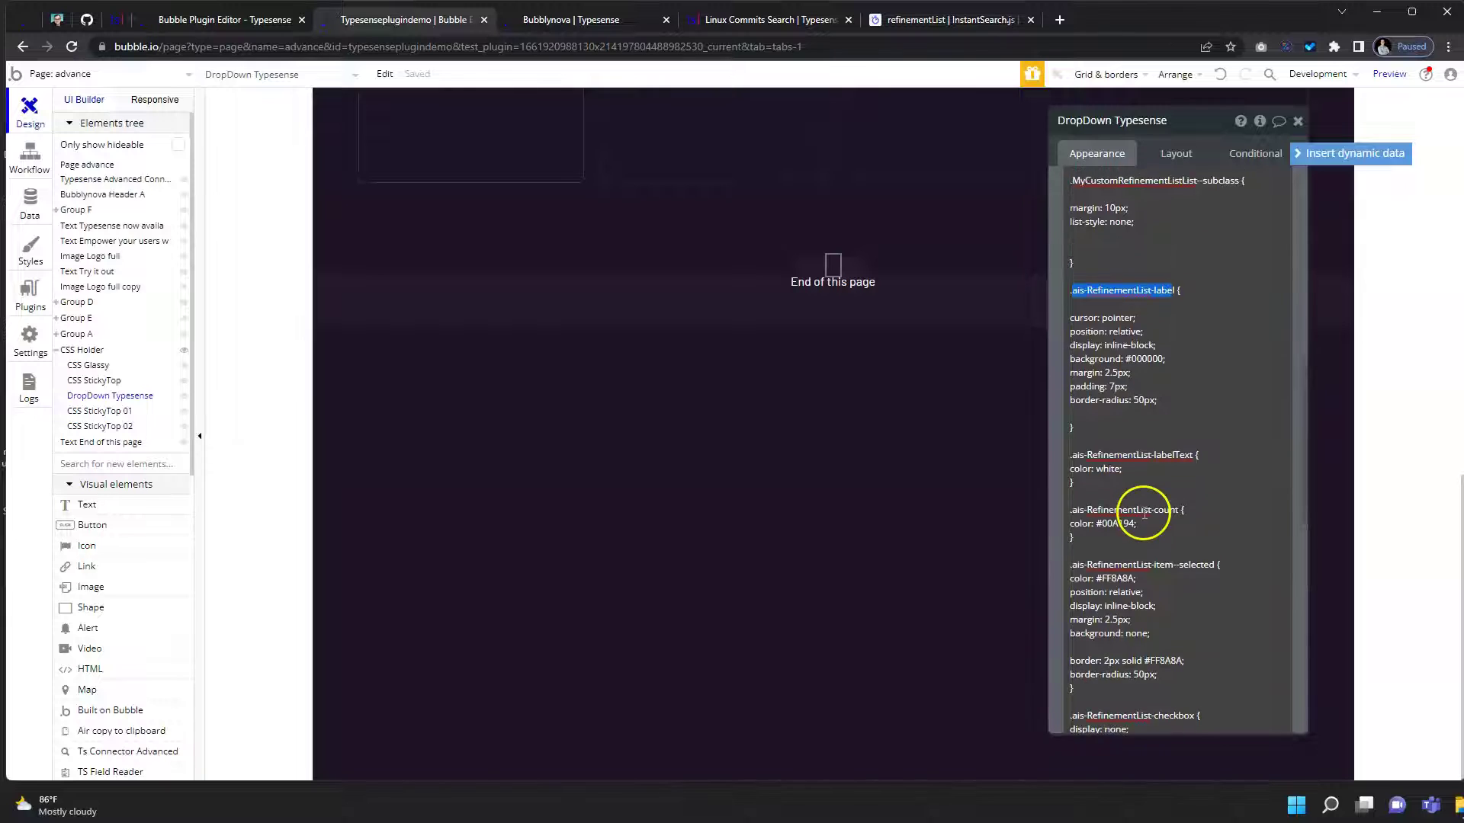
pyautogui.click(1072, 449)
pyautogui.moveTo(1072, 450); pyautogui.dragTo(1193, 448)
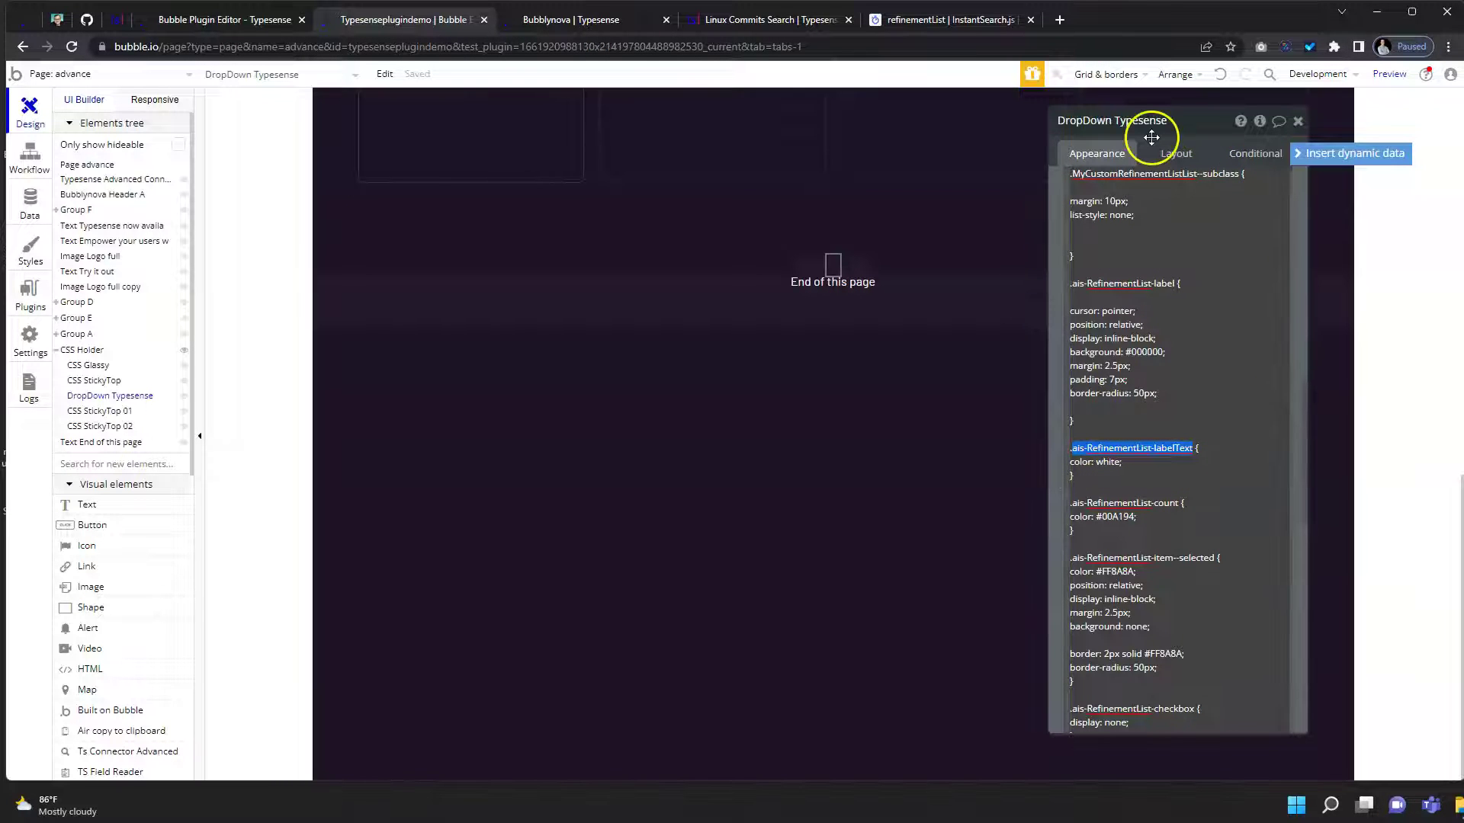
# Step: Switch to the Bubblynova movie page and inspect the Western genre filter's HTML element in the developer tools
pyautogui.click(568, 19)
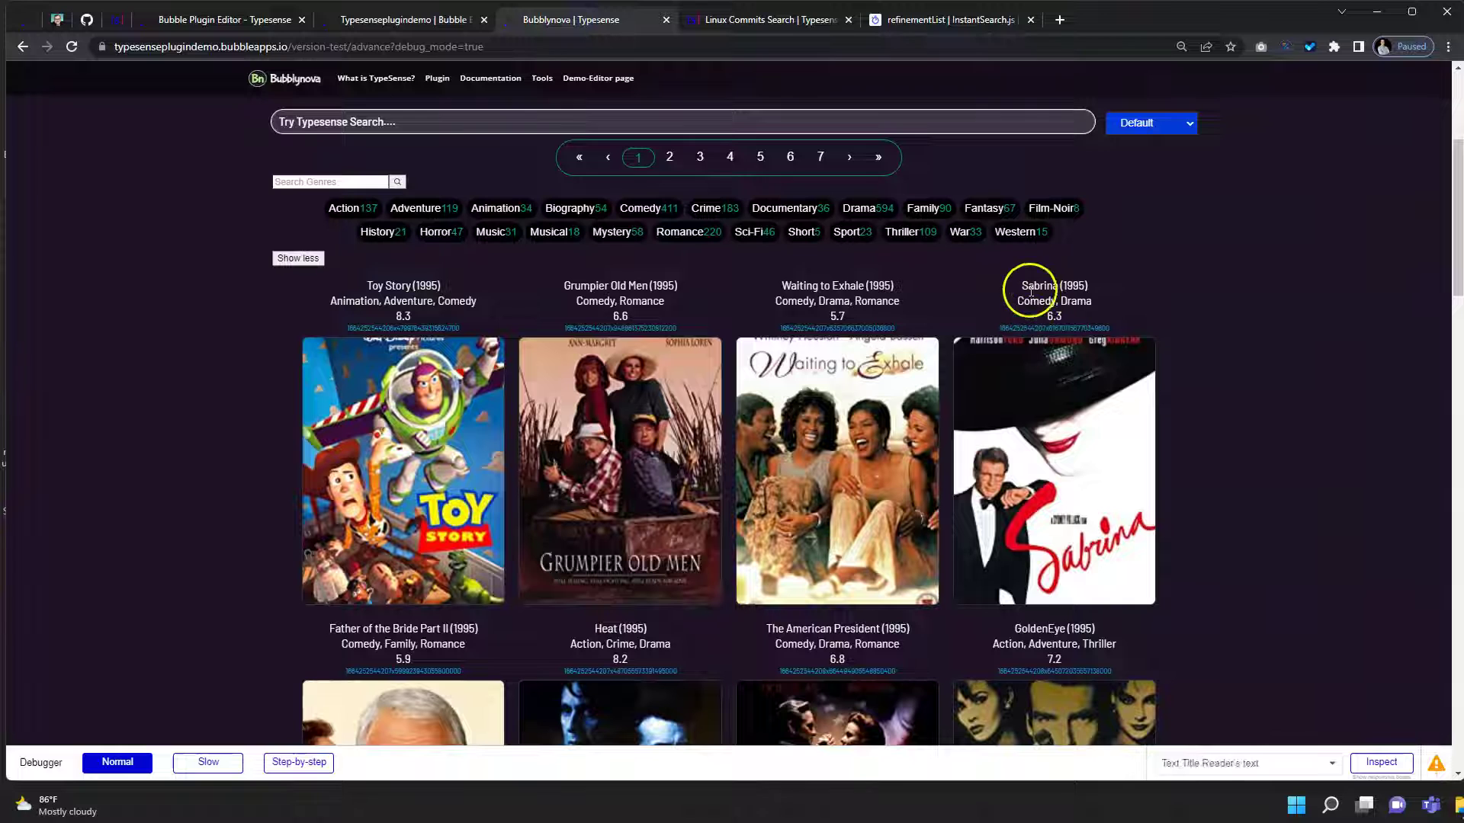
pyautogui.rightClick(1029, 236)
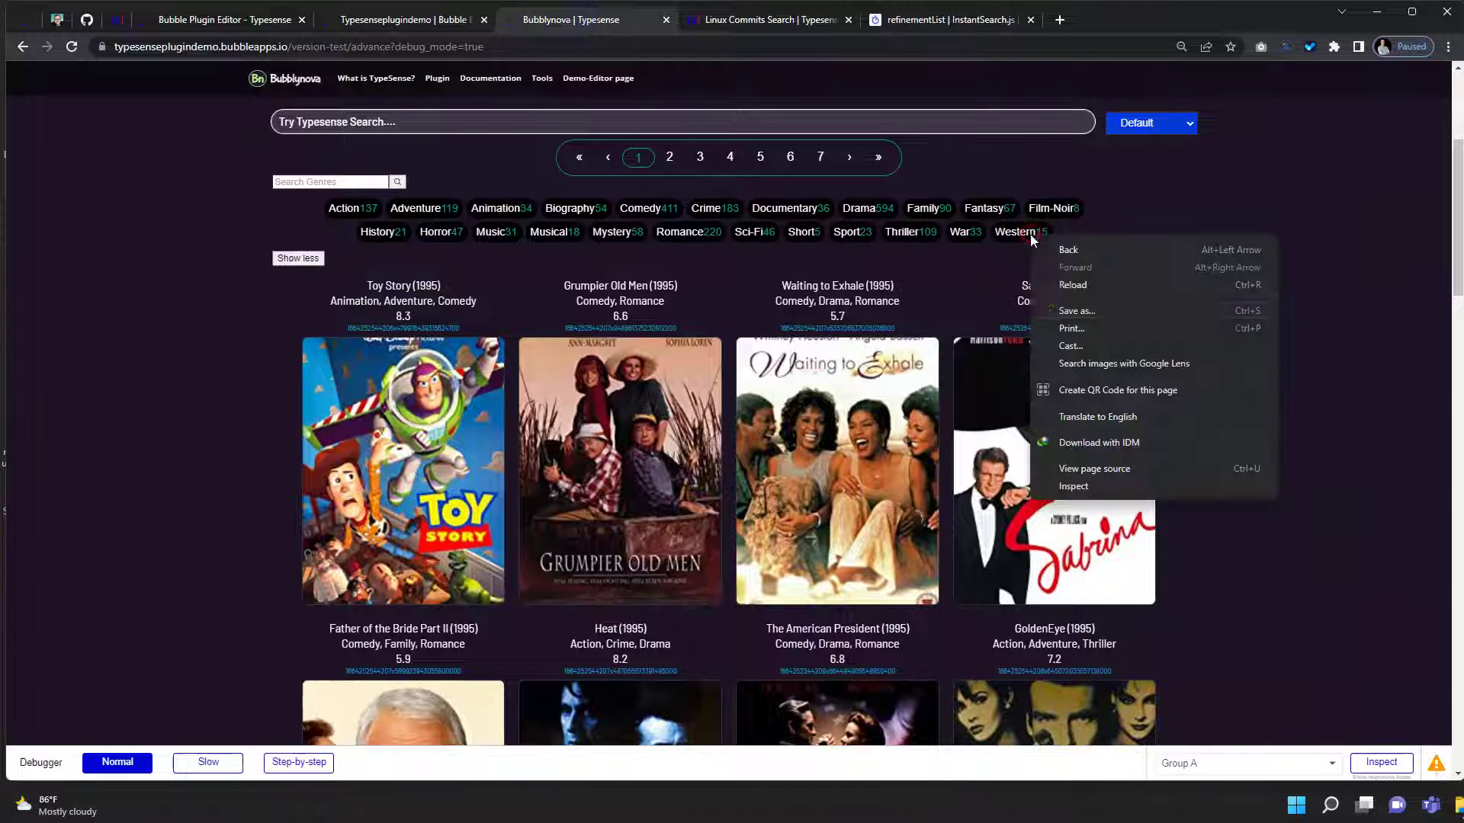
pyautogui.click(1073, 486)
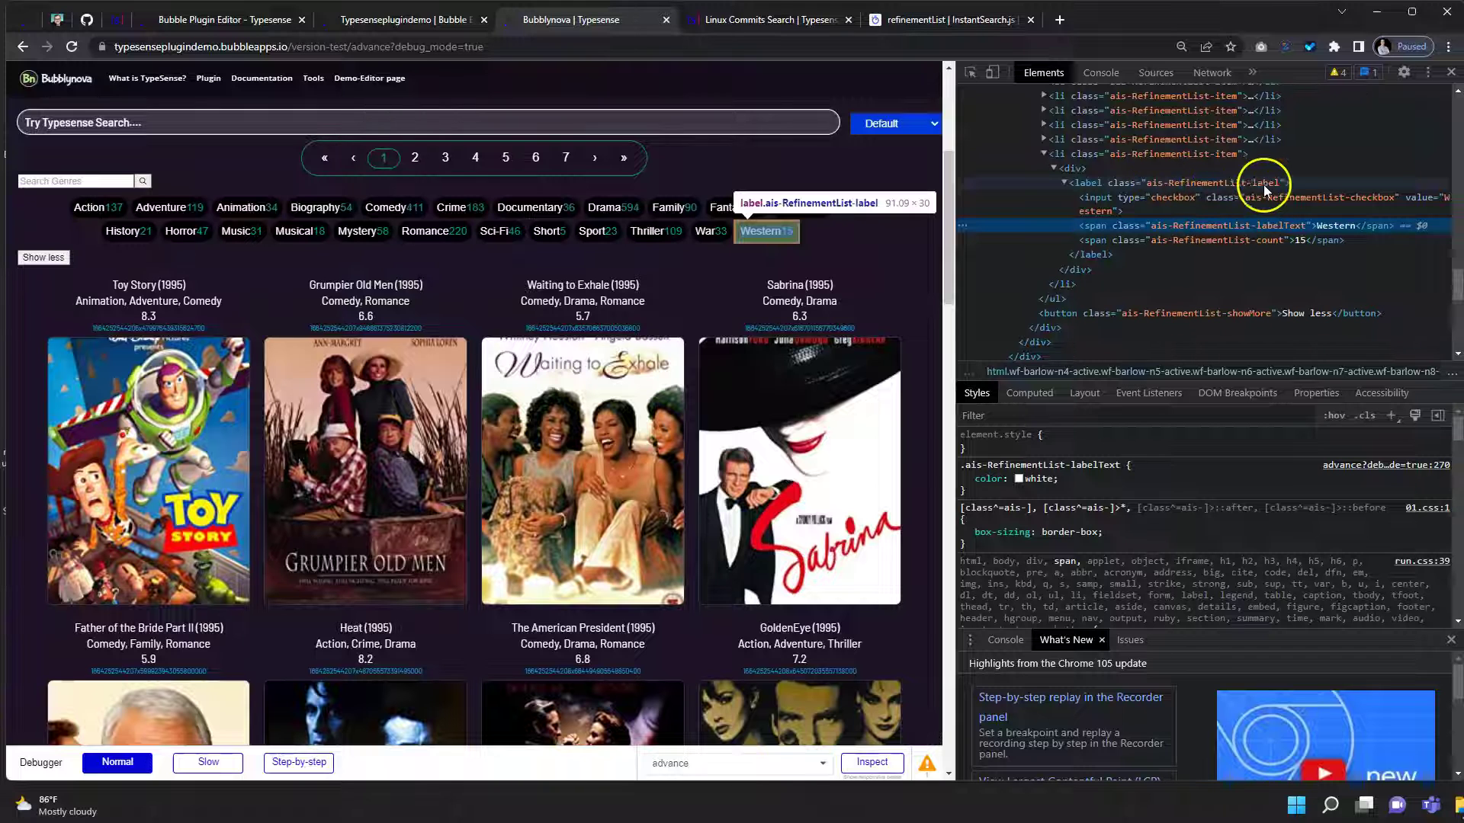
# Step: Return to the Bubble editor and highlight the .ais-RefinementList-label rule from its selector through the border-radius declaration
pyautogui.click(450, 20)
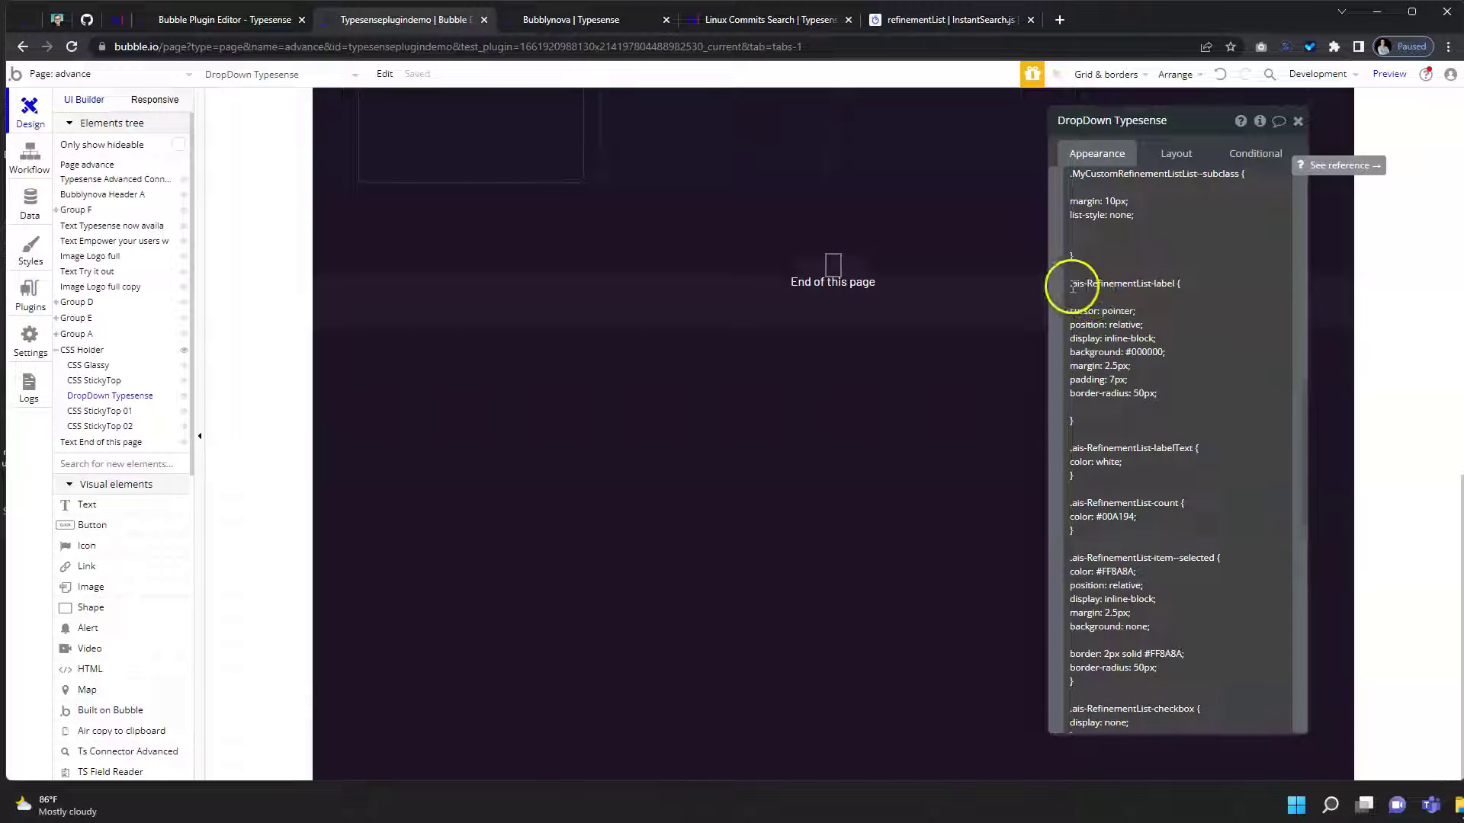
pyautogui.hotkey('ctrl', 'a')
pyautogui.moveTo(1071, 284); pyautogui.dragTo(1176, 395)
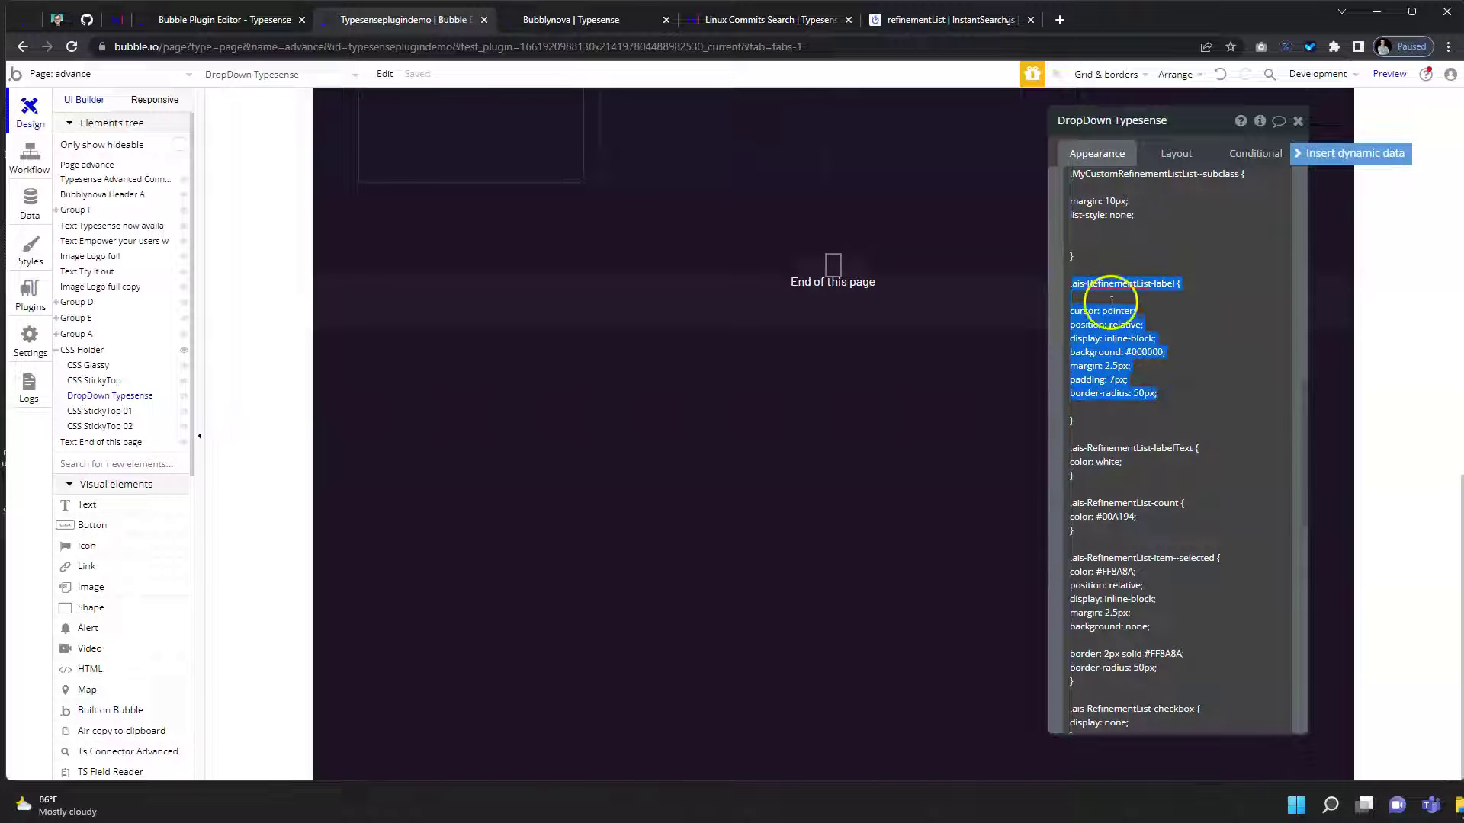
pyautogui.click(1092, 313)
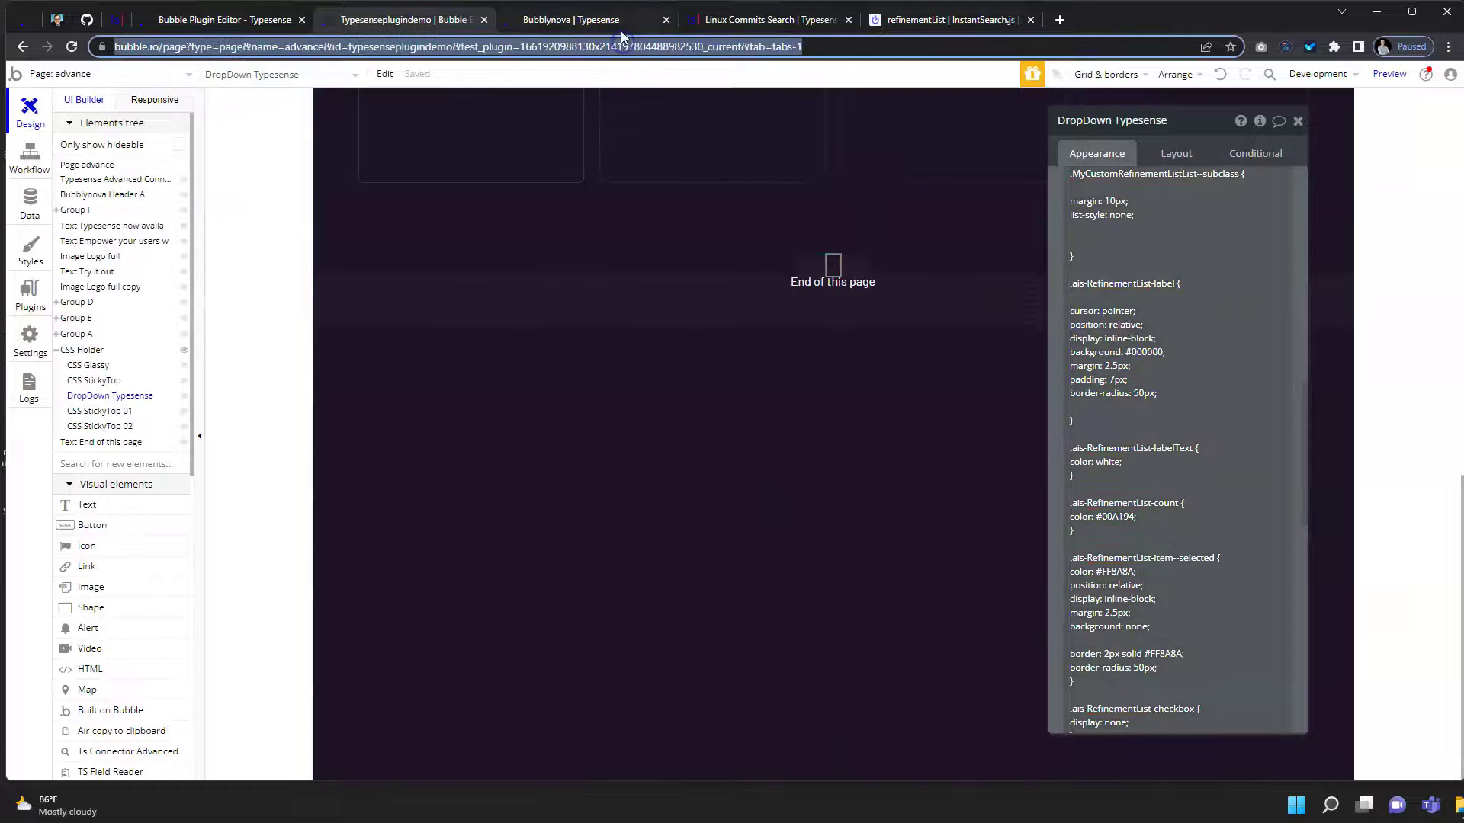
# Step: Check the genre labels on the Bubblynova page, and return to the Bubble editor to examine the remaining RefinementList rules
pyautogui.click(620, 23)
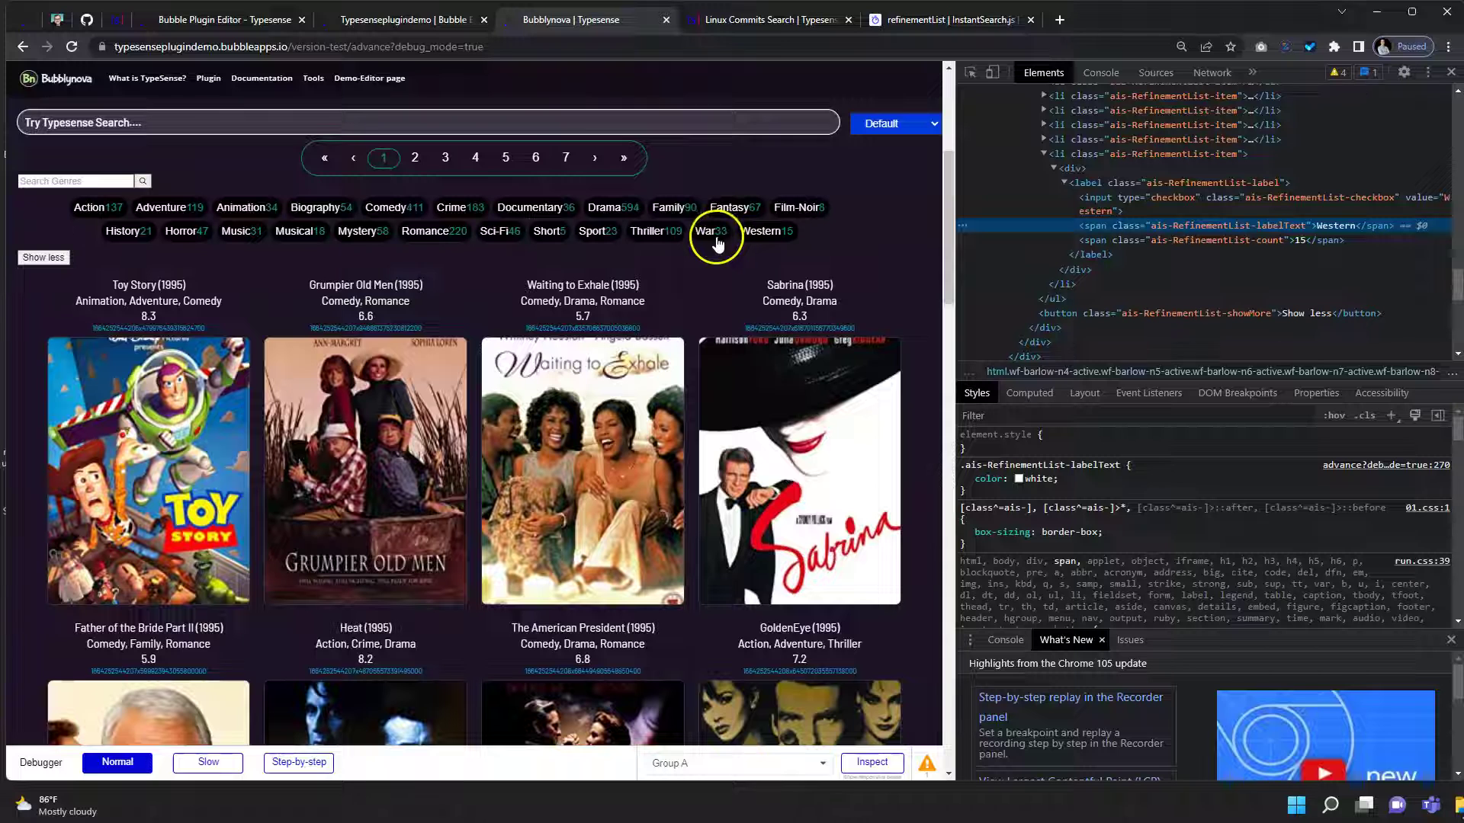
pyautogui.click(404, 19)
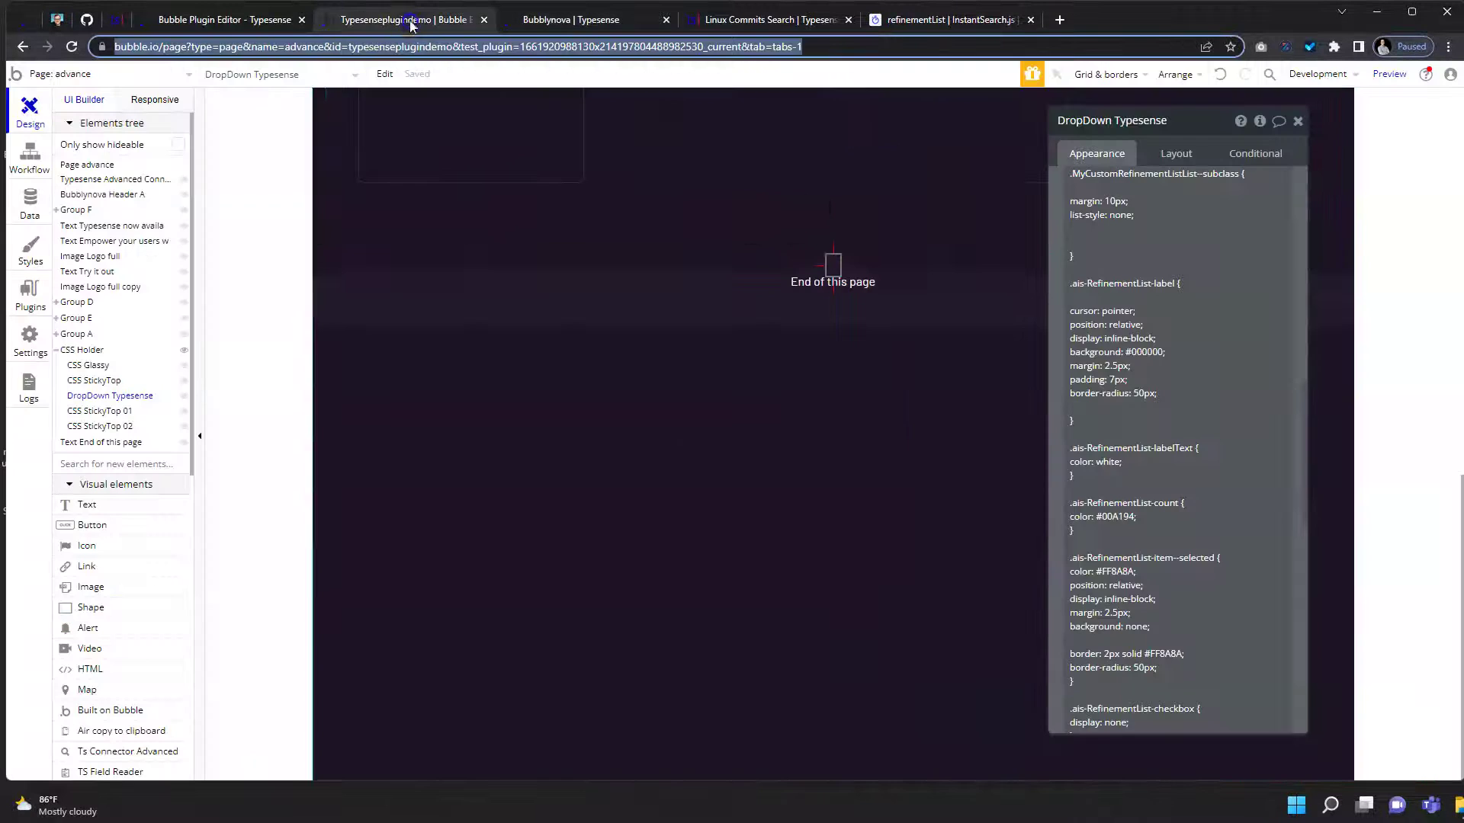
pyautogui.scroll(-1, 1148, 363)
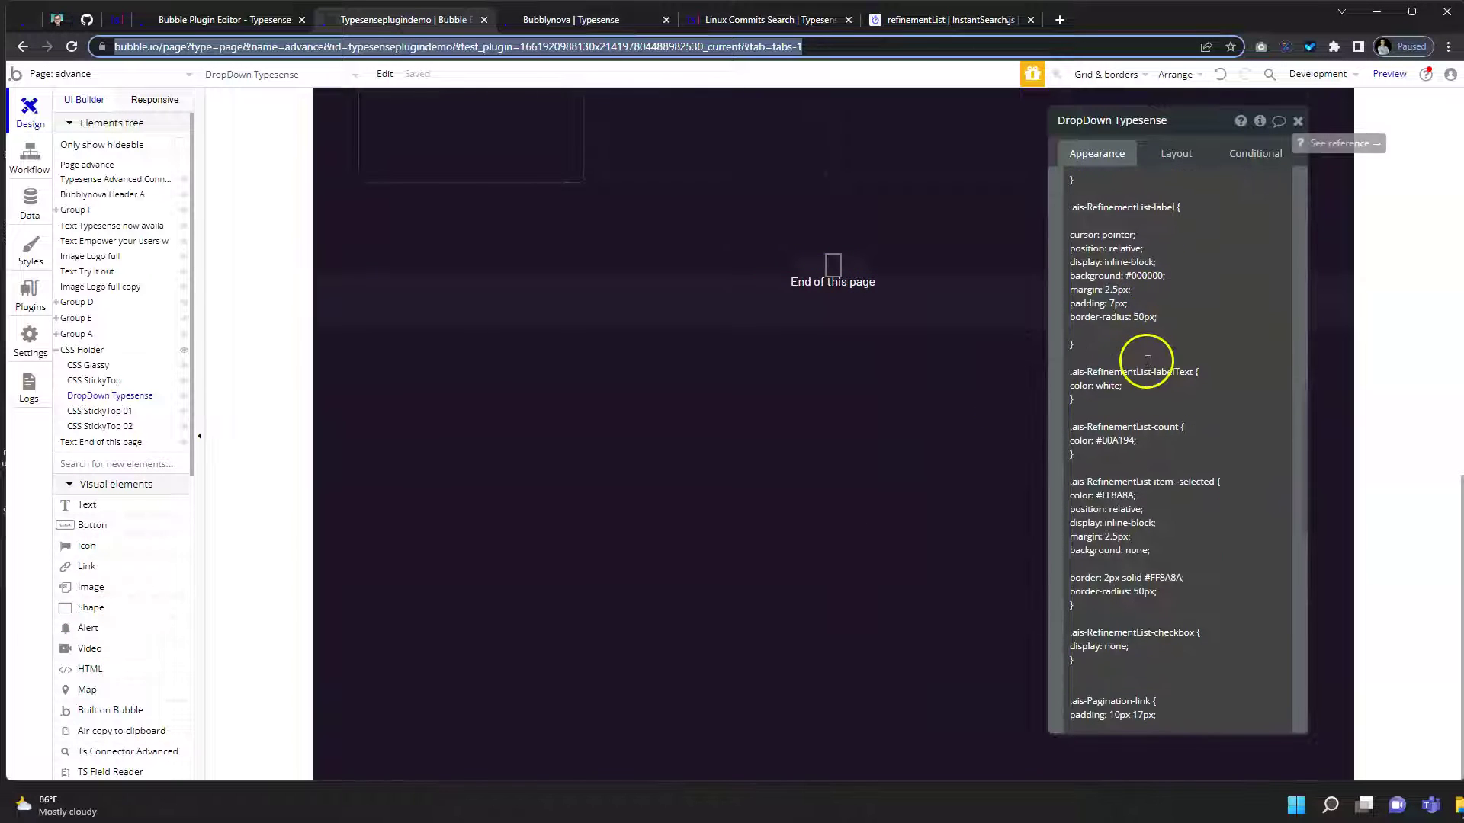
pyautogui.scroll(-1, 1203, 356)
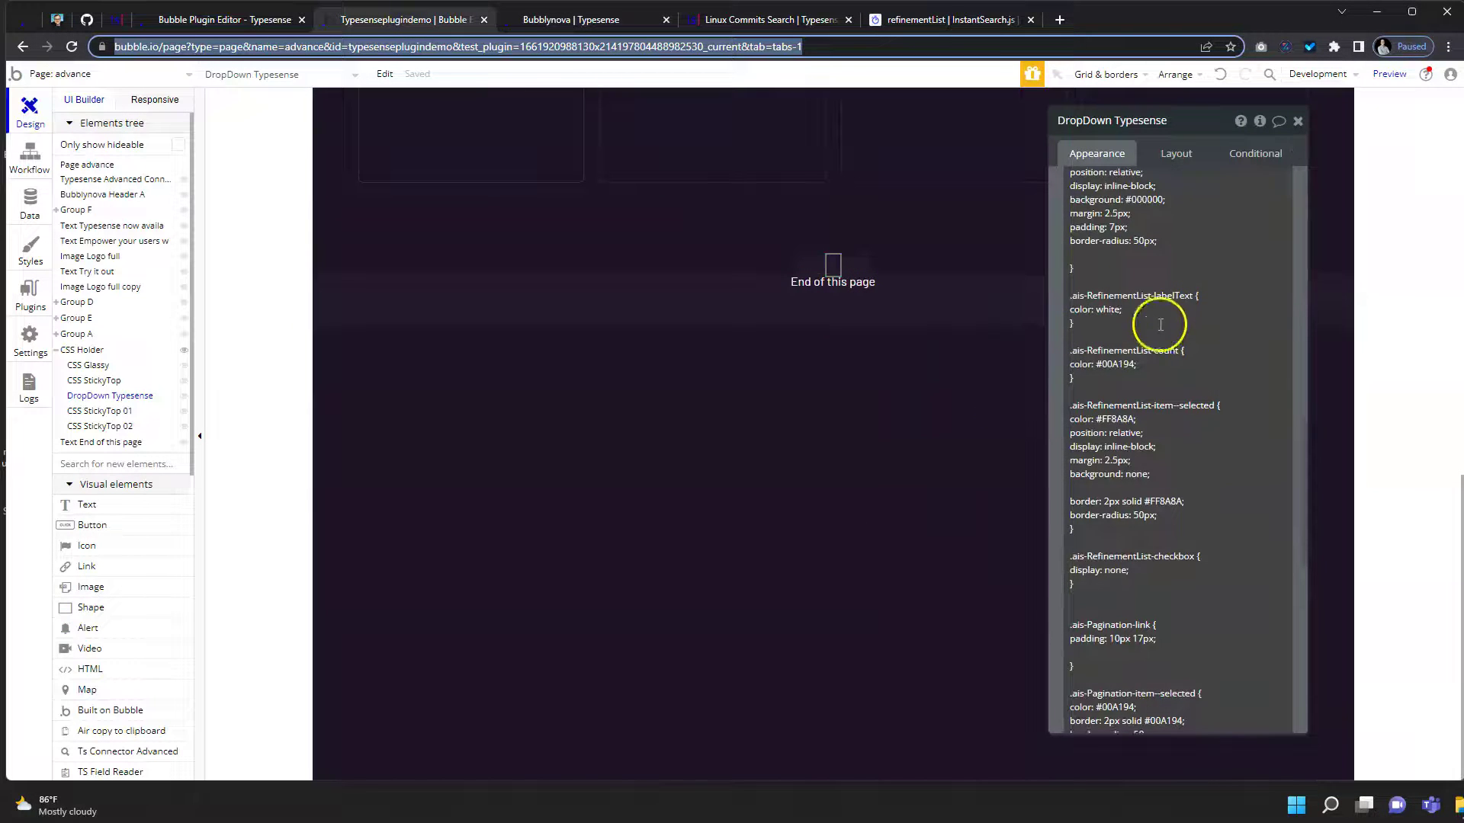